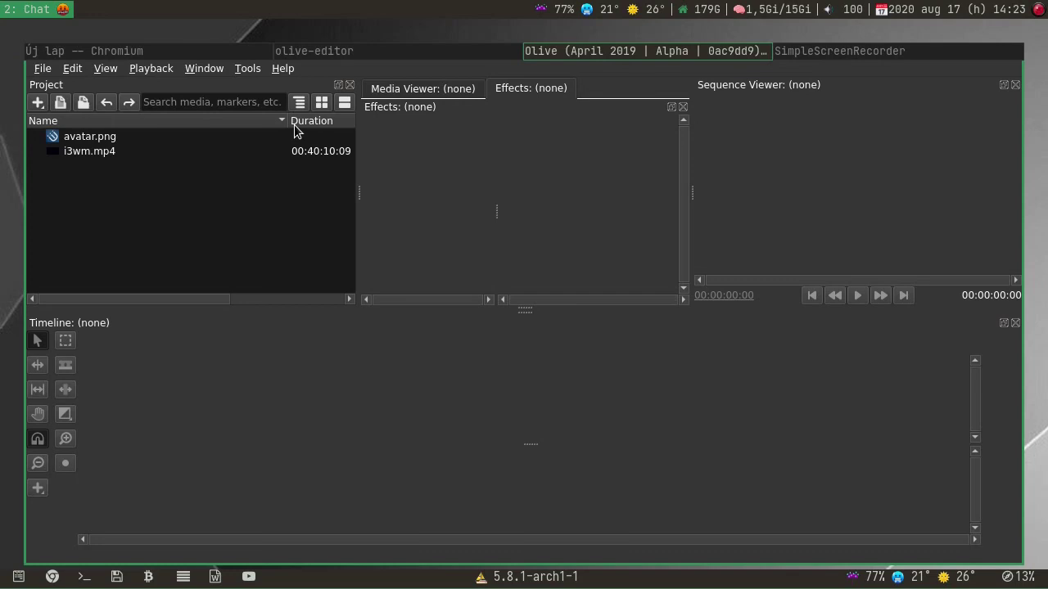
Step: Create a new folder in the project and move avatar.png into it
{"action": "mouse_move", "coordinate": [88, 159]}
{"action": "left_click", "coordinate": [38, 102]}
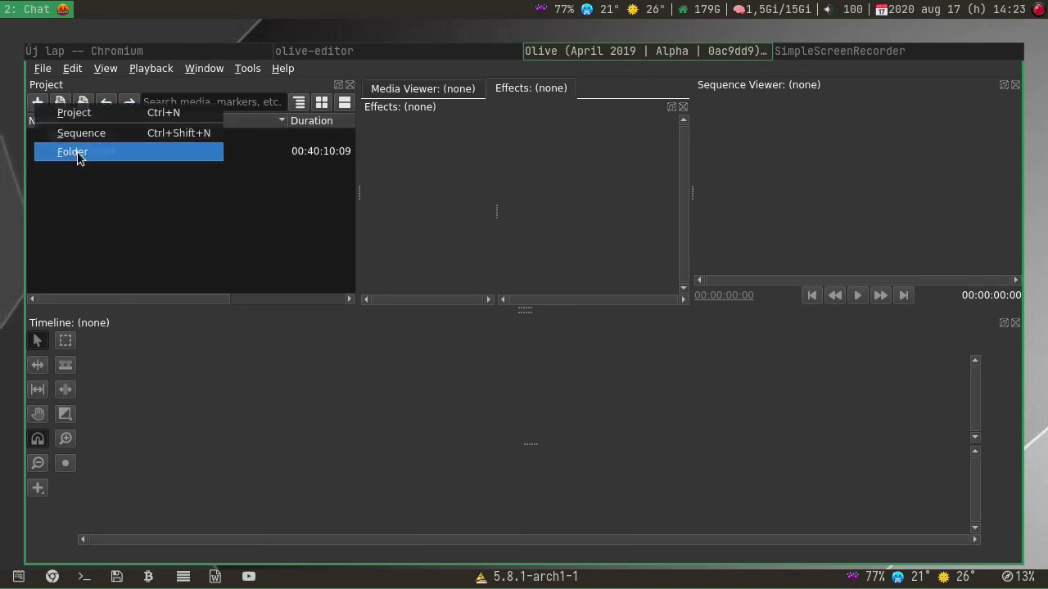
{"action": "left_click", "coordinate": [79, 153]}
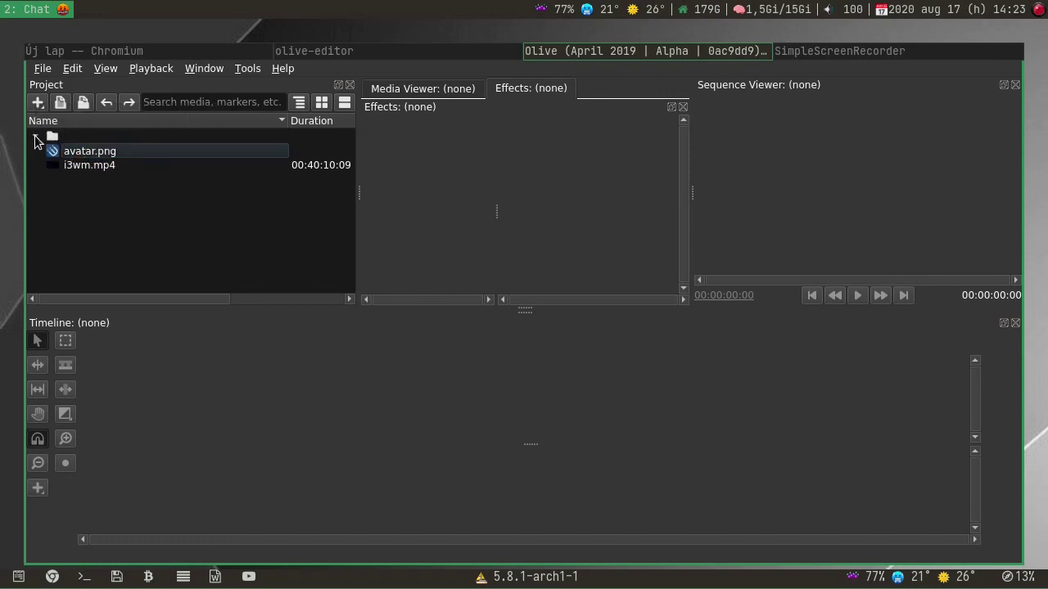
{"action": "left_click_drag", "start_coordinate": [76, 150], "coordinate": [69, 143]}
{"action": "double_click", "coordinate": [50, 137]}
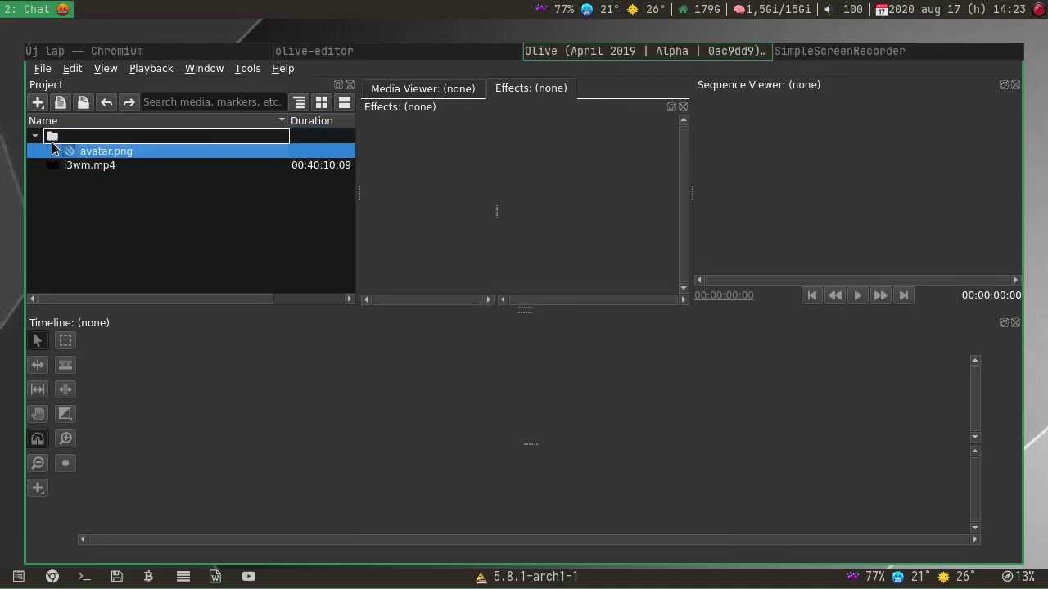
{"action": "left_click", "coordinate": [37, 137]}
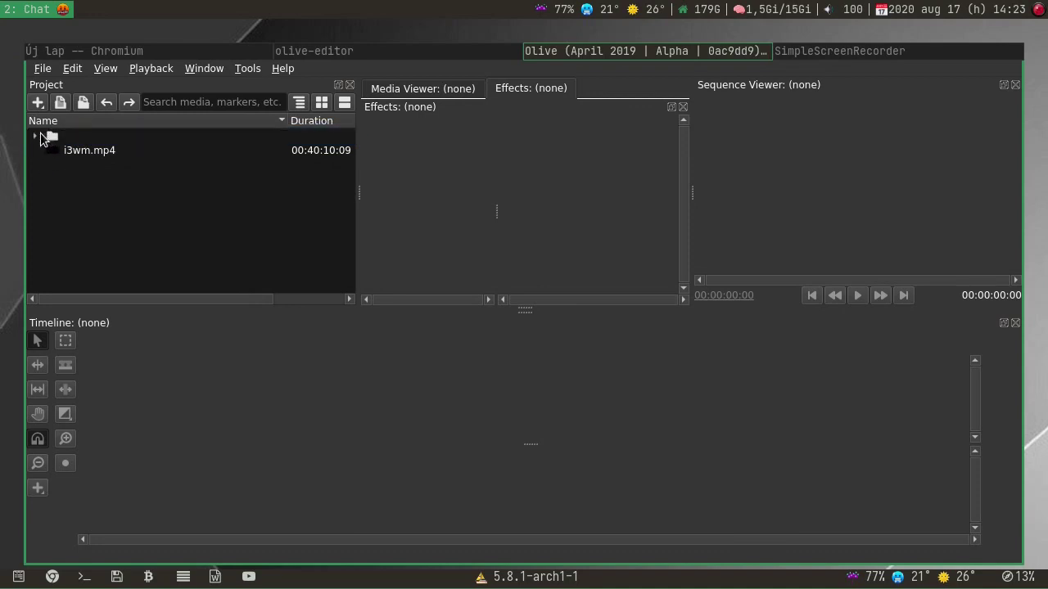
{"action": "left_click", "coordinate": [36, 136]}
{"action": "left_click", "coordinate": [102, 211]}
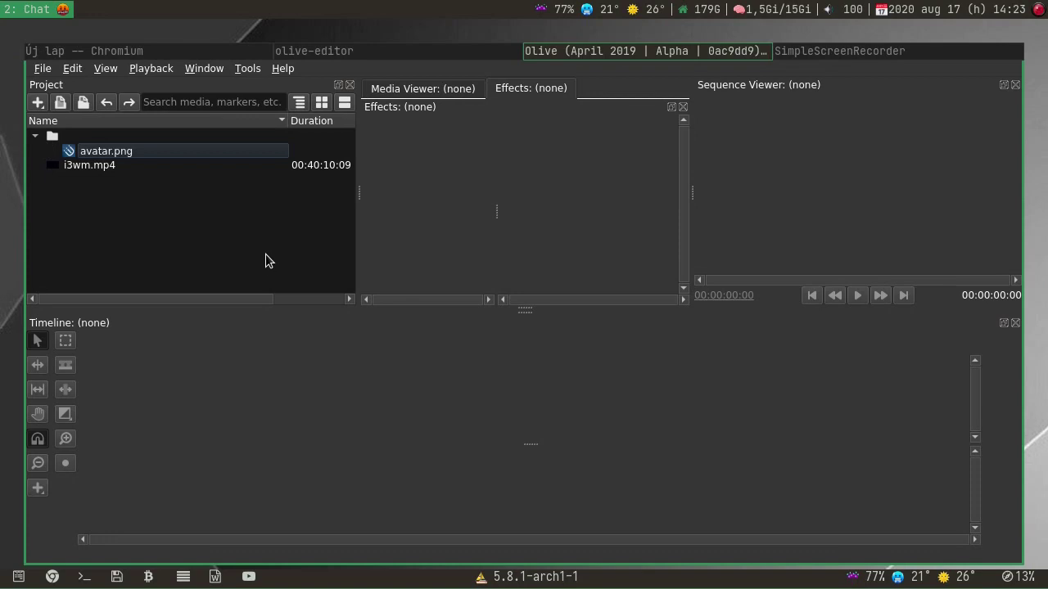
Step: Add i3wm.mp4 to the empty timeline as a sequence using the footage parameters, and scrub the playhead to 00:00:12:10
{"action": "left_click", "coordinate": [82, 166]}
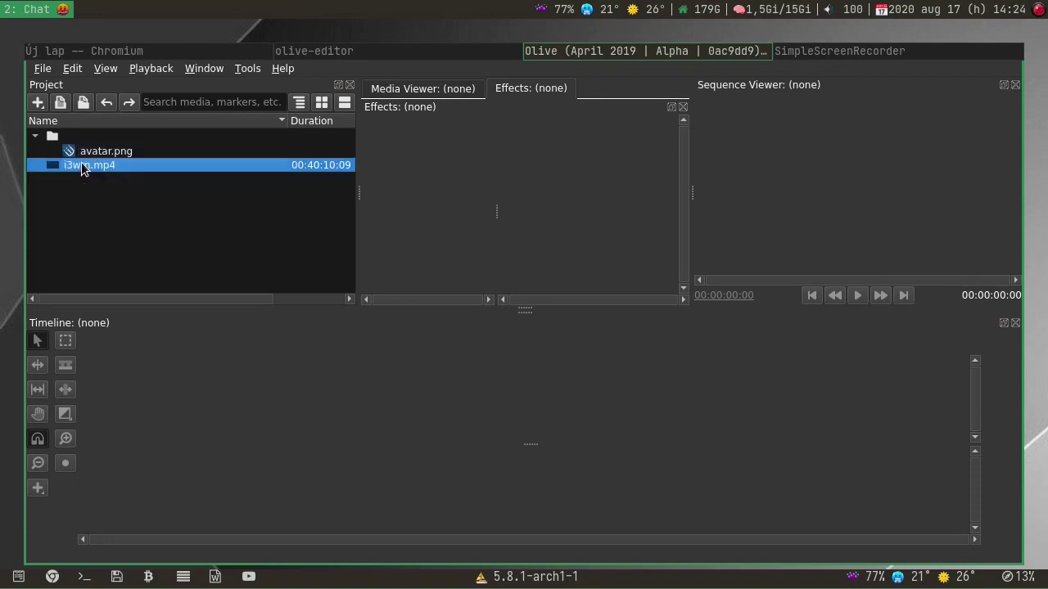
{"action": "left_click_drag", "start_coordinate": [81, 166], "coordinate": [305, 453]}
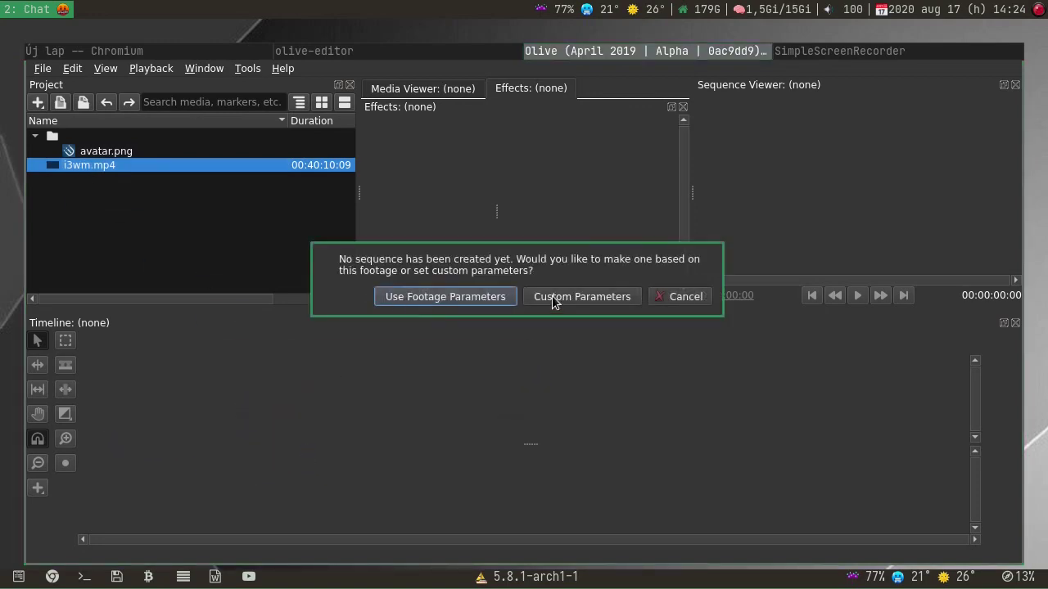
{"action": "left_click", "coordinate": [437, 297]}
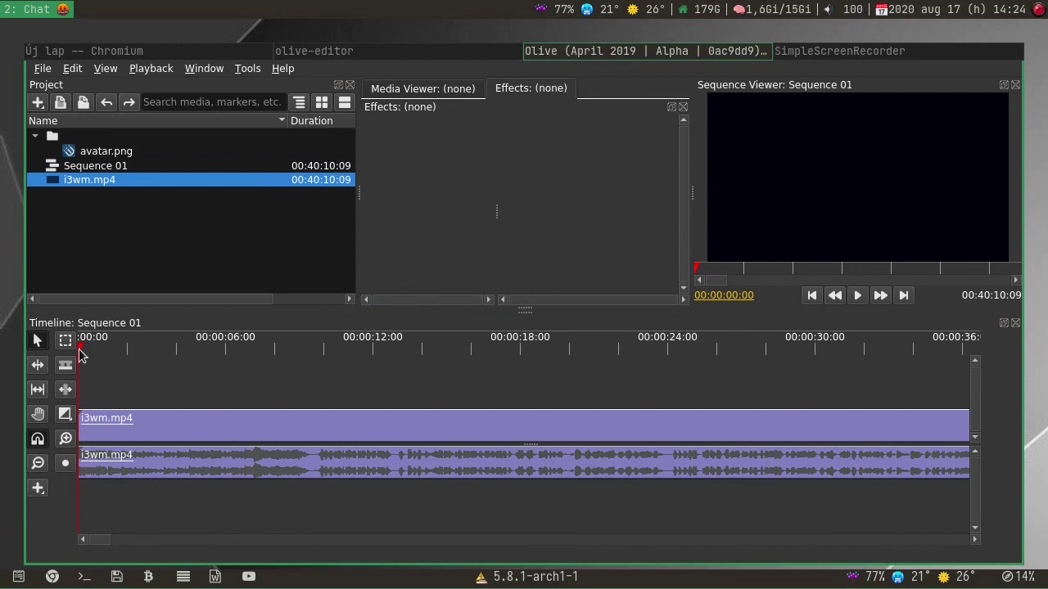
{"action": "left_click_drag", "start_coordinate": [80, 353], "coordinate": [382, 349]}
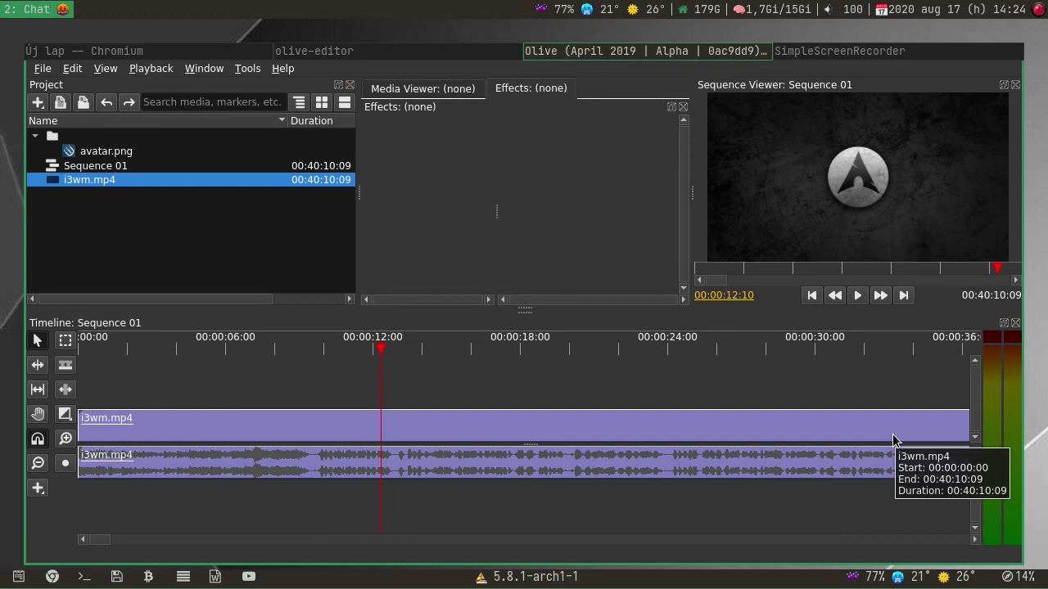
Step: Split the i3wm.mp4 clip with its audio at about 9.5 seconds using the Razor tool
{"action": "left_click", "coordinate": [66, 366]}
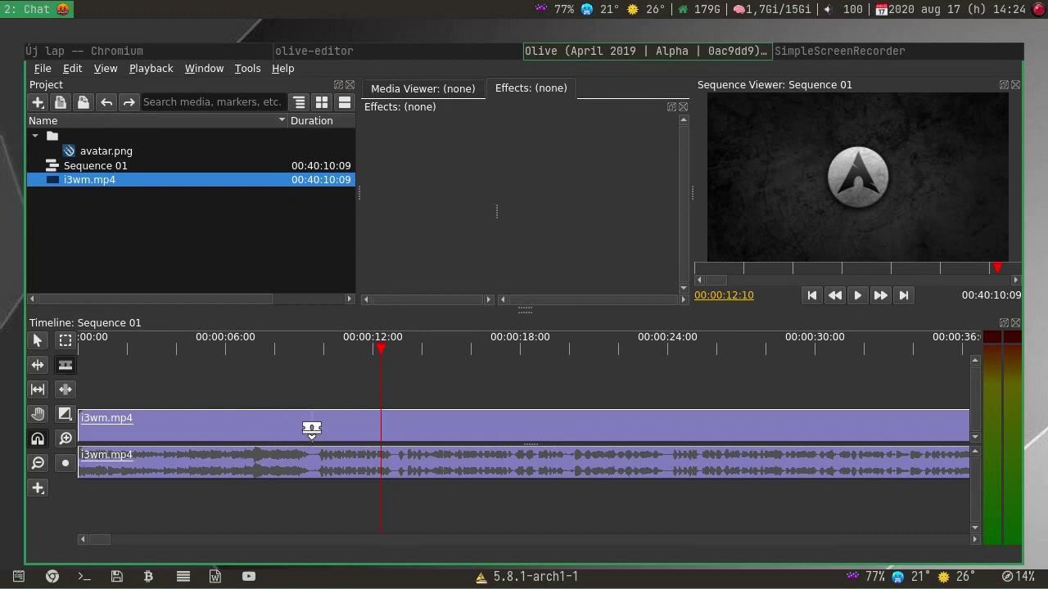
{"action": "left_click", "coordinate": [311, 428]}
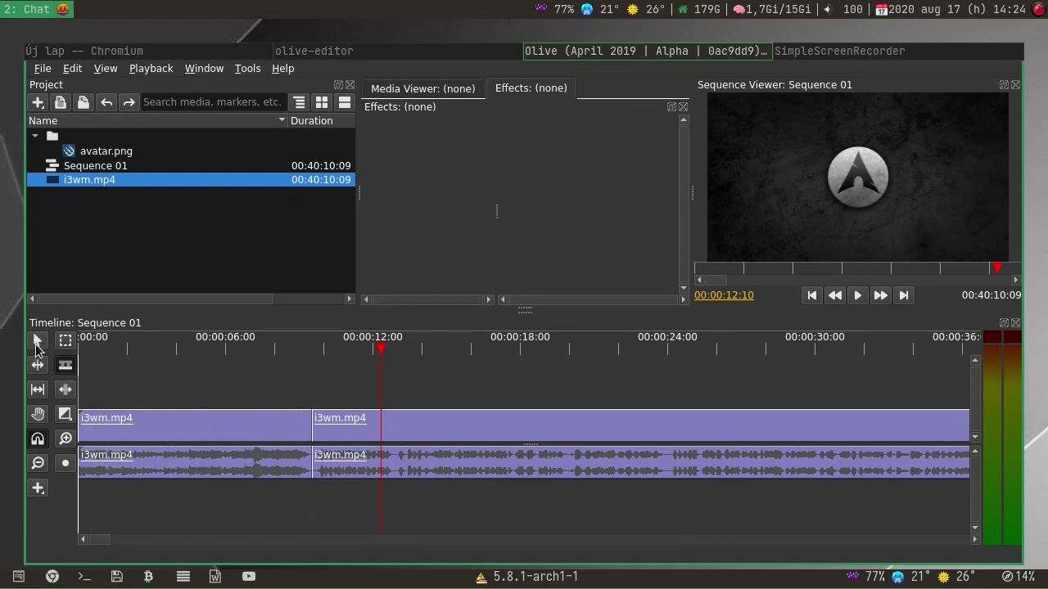
{"action": "left_click", "coordinate": [38, 342]}
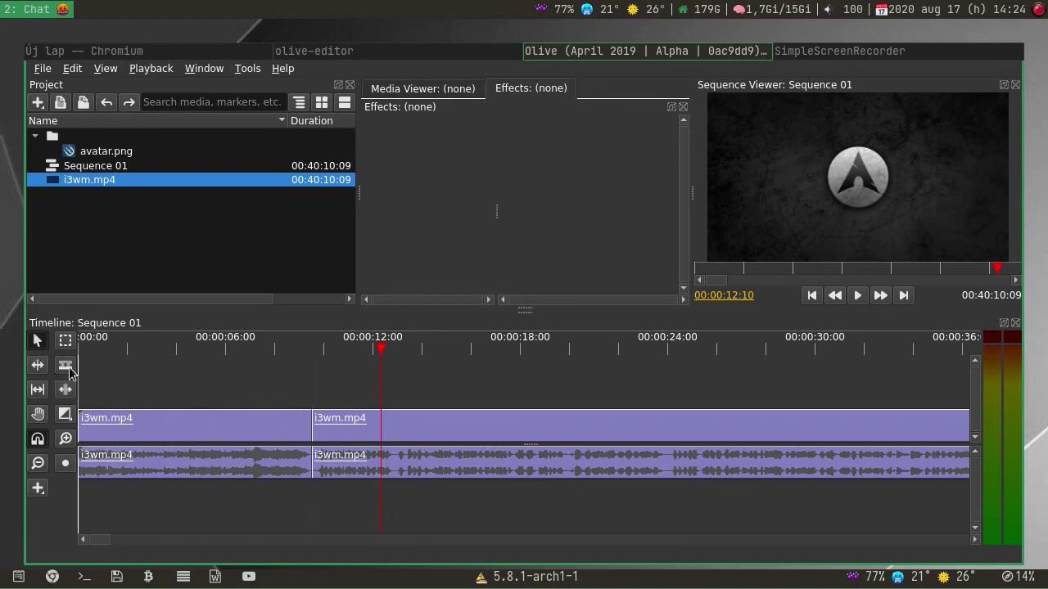
Step: Delete the opening segment of i3wm.mp4 and move the remaining clip to the start of the timeline
{"action": "left_click", "coordinate": [165, 423]}
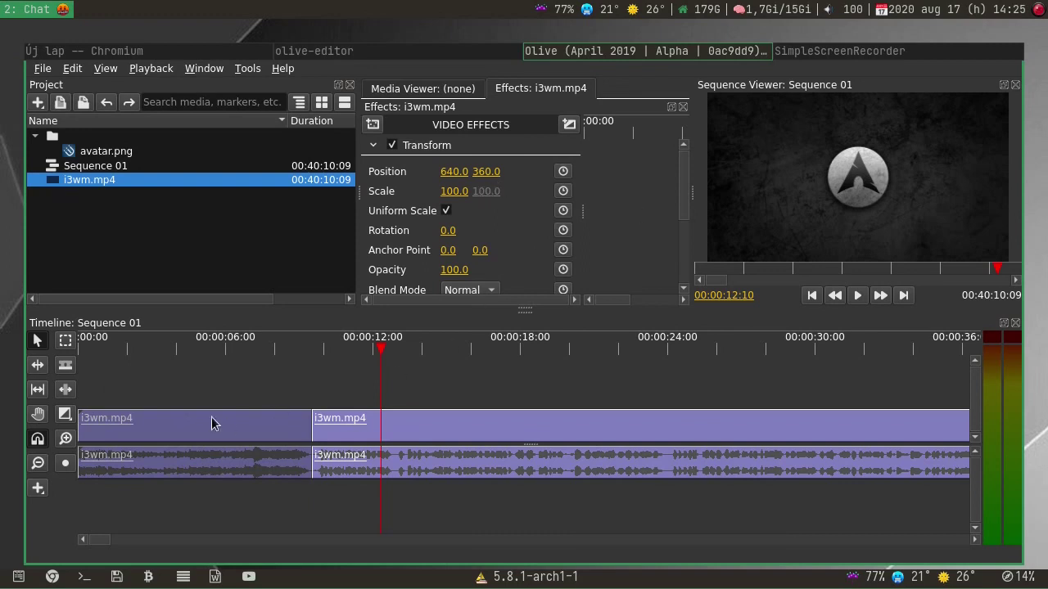
{"action": "left_click", "coordinate": [197, 342]}
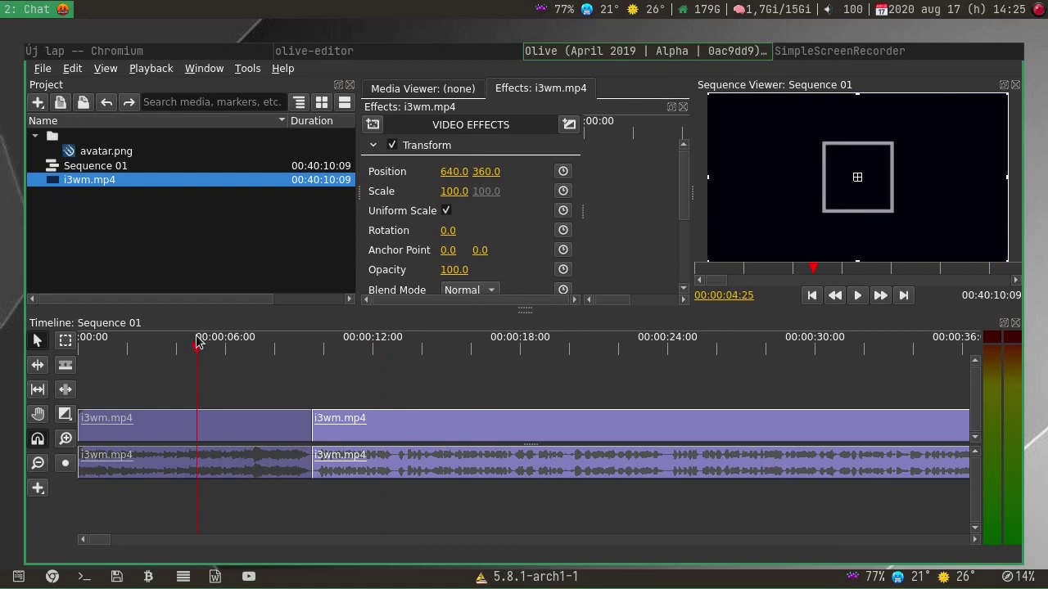
{"action": "right_click", "coordinate": [196, 429]}
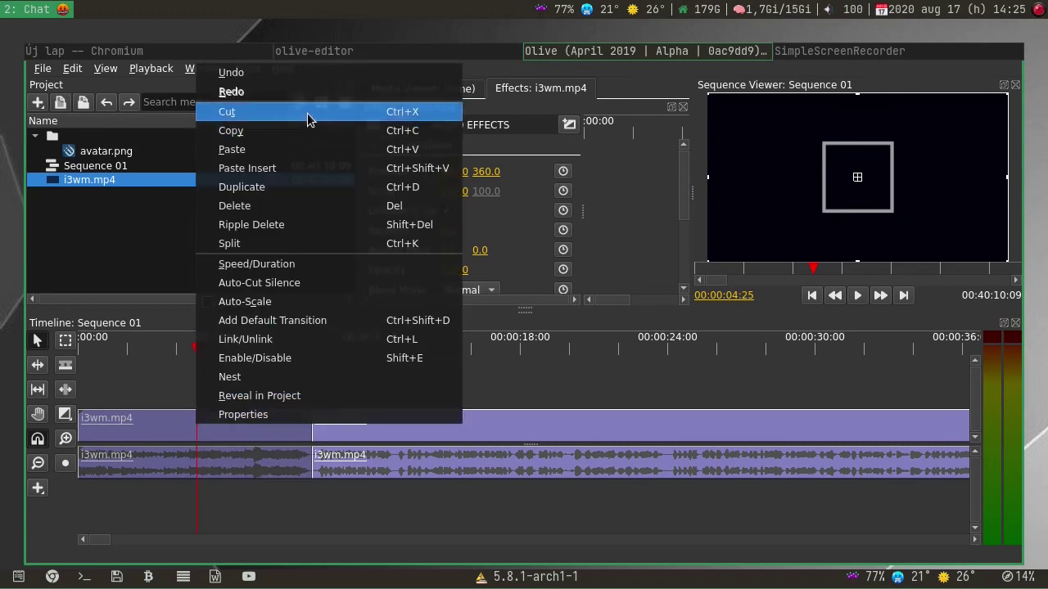
{"action": "left_click", "coordinate": [286, 207]}
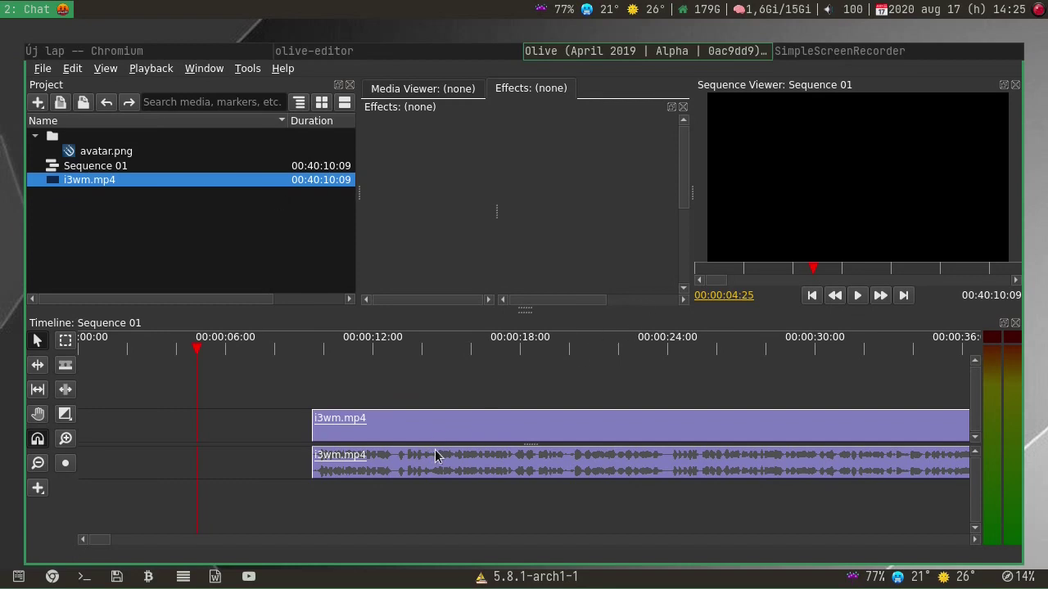
{"action": "left_click_drag", "start_coordinate": [454, 430], "coordinate": [152, 431]}
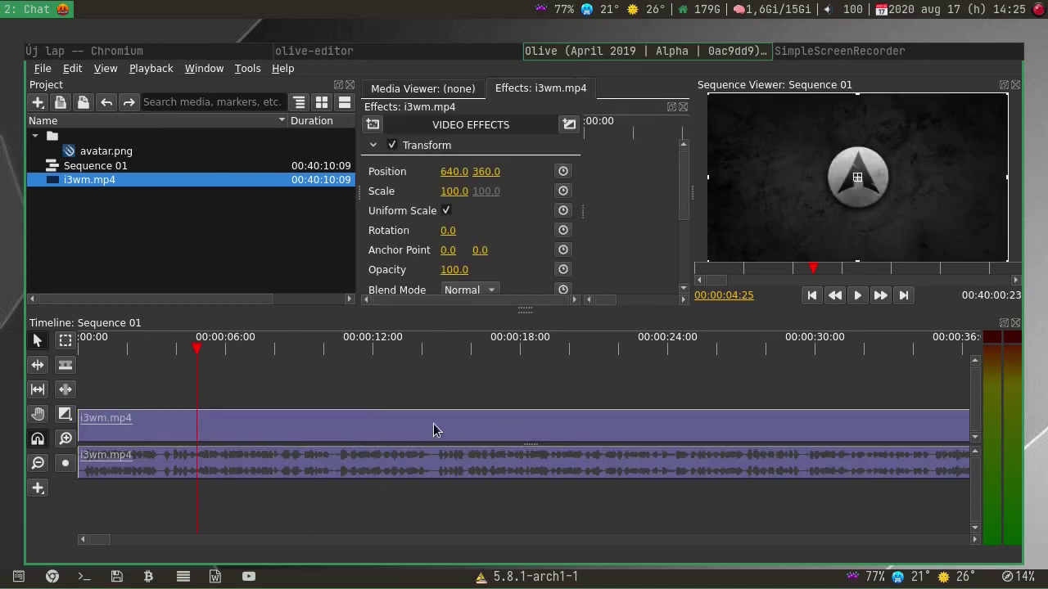
{"action": "mouse_move", "coordinate": [245, 426]}
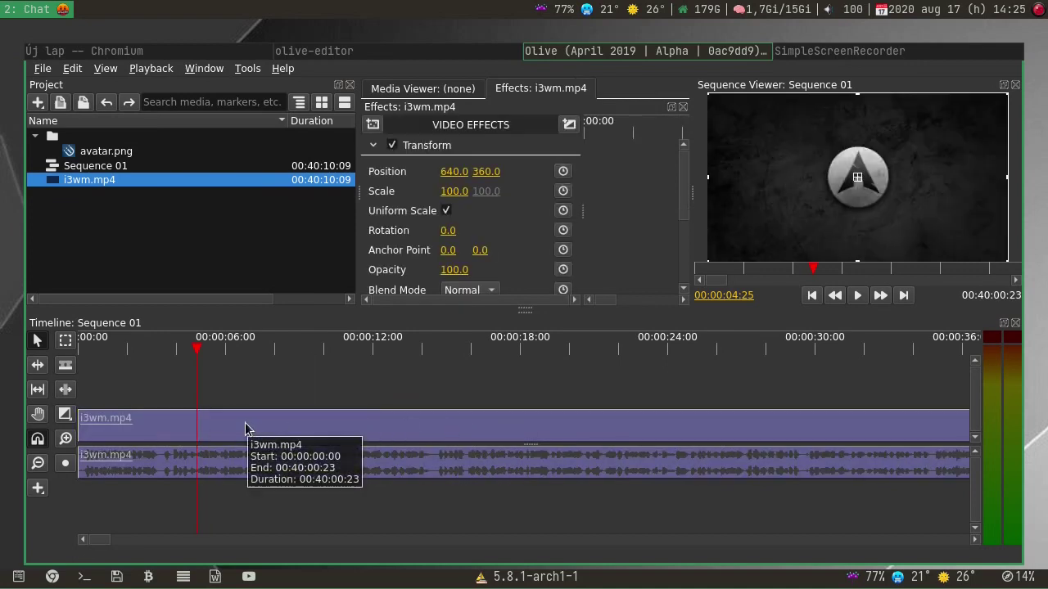
Step: Ripple trim the start of the i3wm.mp4 clip by 00:00:10:07 and preview the frame at 00:00:01:09
{"action": "mouse_move", "coordinate": [295, 411]}
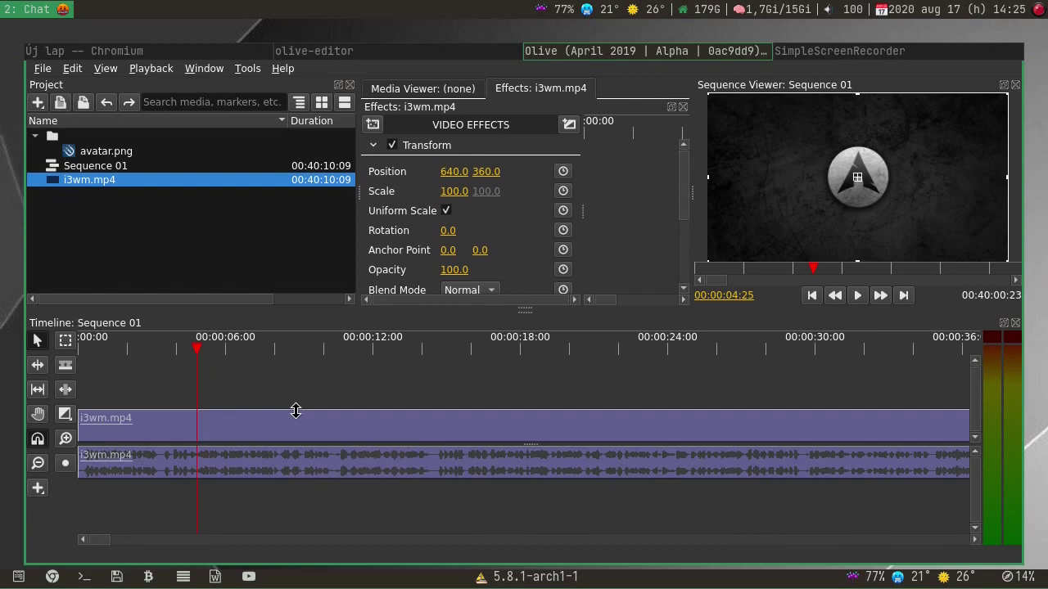
{"action": "left_click", "coordinate": [36, 365]}
{"action": "left_click_drag", "start_coordinate": [81, 418], "coordinate": [336, 416]}
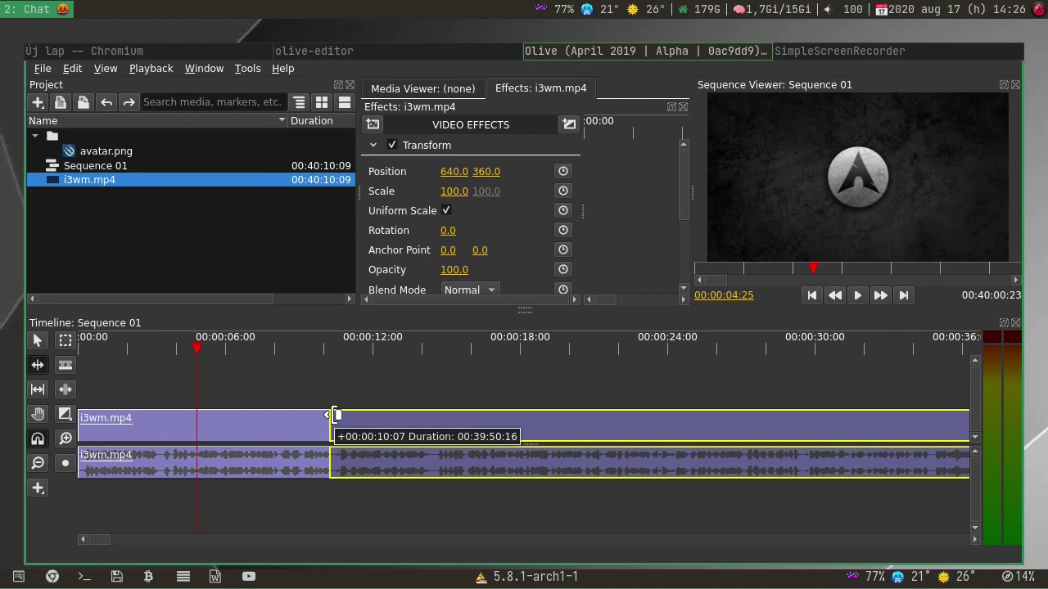
{"action": "left_click_drag", "start_coordinate": [335, 416], "coordinate": [336, 416]}
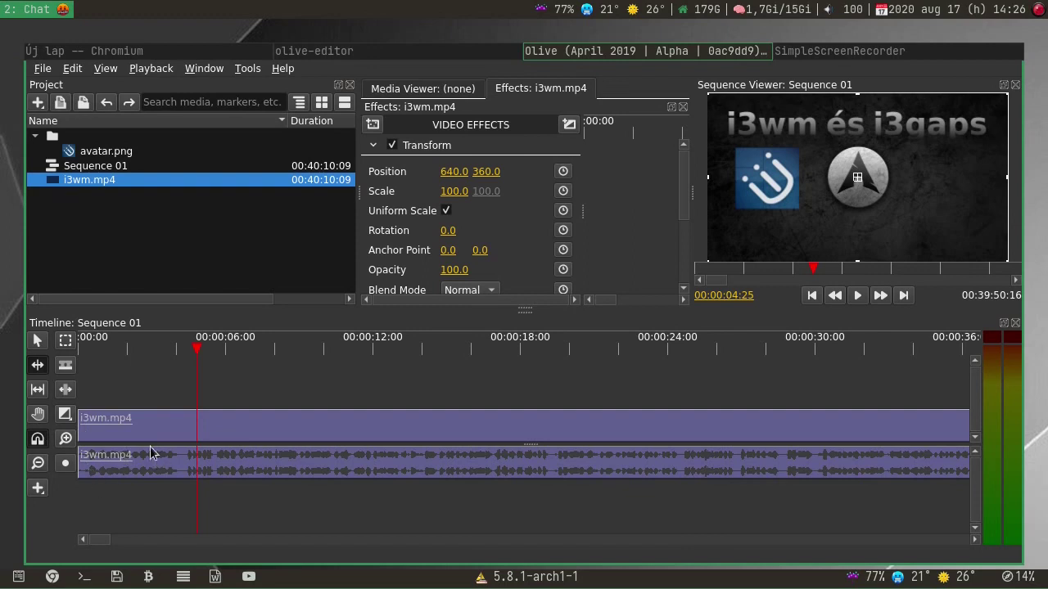
{"action": "left_click_drag", "start_coordinate": [118, 349], "coordinate": [111, 348]}
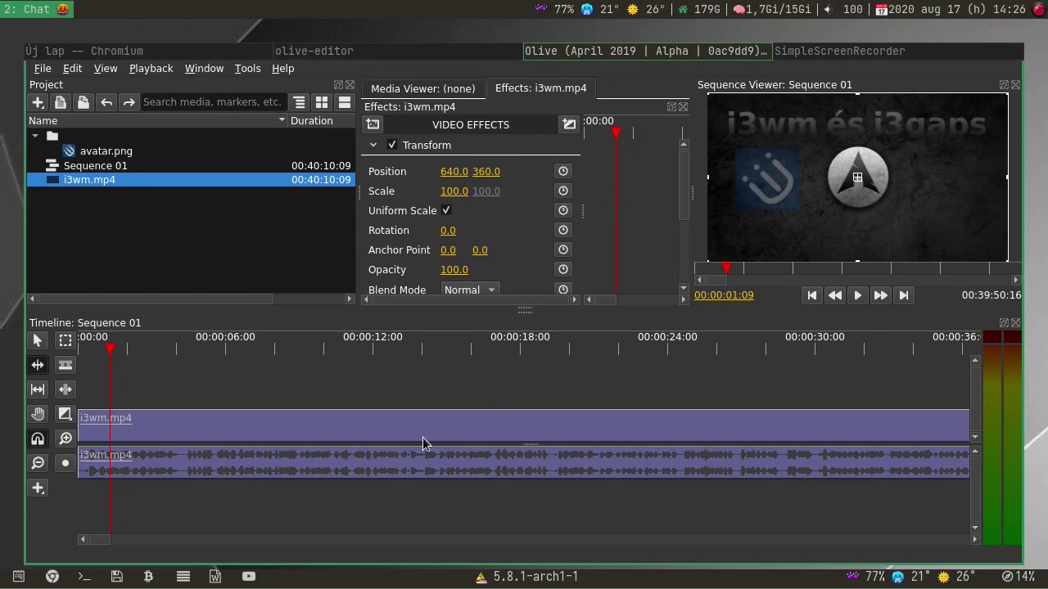
Step: Shorten the clip's end to 00:14:10:07 with the Ripple tool and ripple trim it further to the playhead at 00:08:28:01
{"action": "scroll", "coordinate": [422, 442], "scroll_direction": "down", "scroll_amount": 3}
{"action": "scroll", "coordinate": [421, 442], "scroll_direction": "down", "scroll_amount": 3}
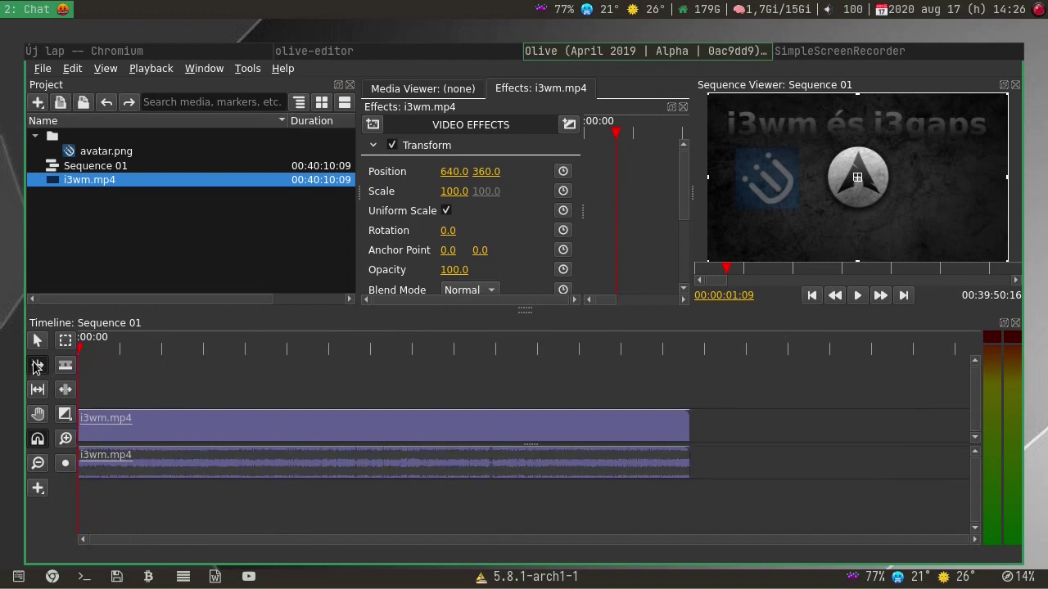
{"action": "left_click_drag", "start_coordinate": [687, 437], "coordinate": [350, 414]}
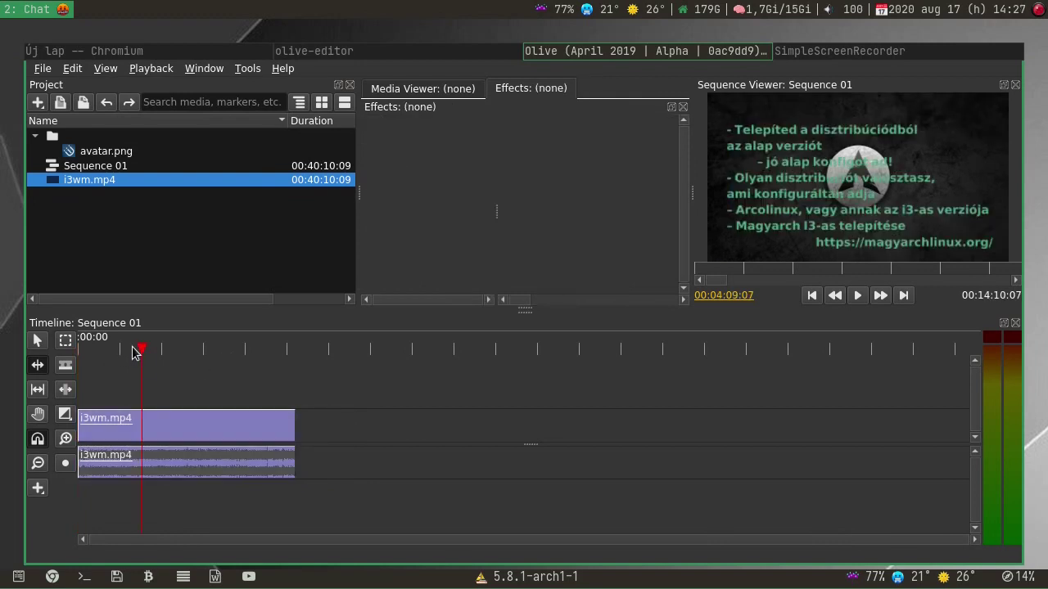
{"action": "left_click_drag", "start_coordinate": [136, 352], "coordinate": [208, 354]}
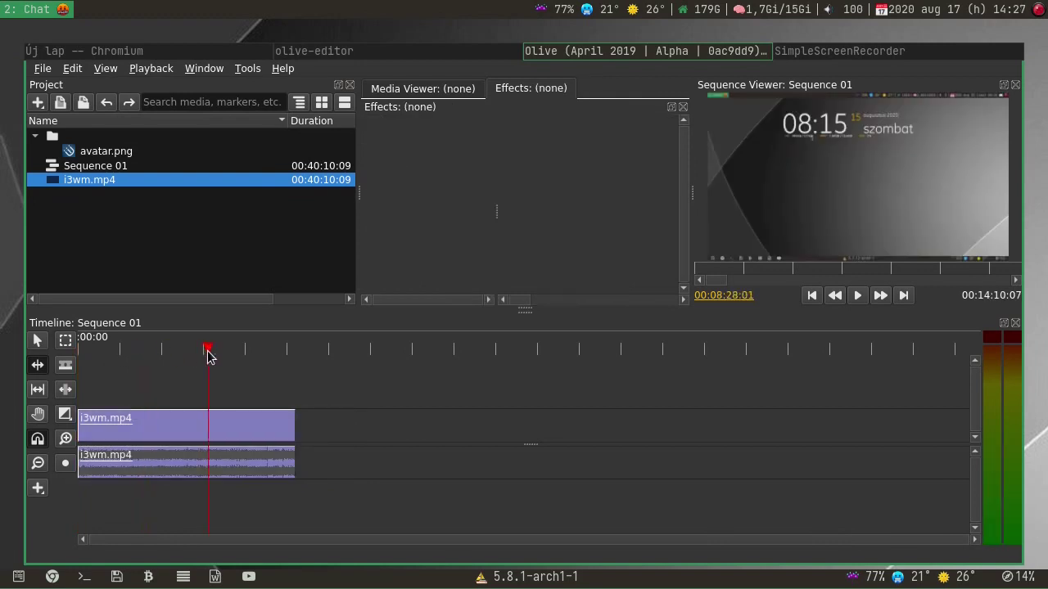
{"action": "key", "text": "w"}
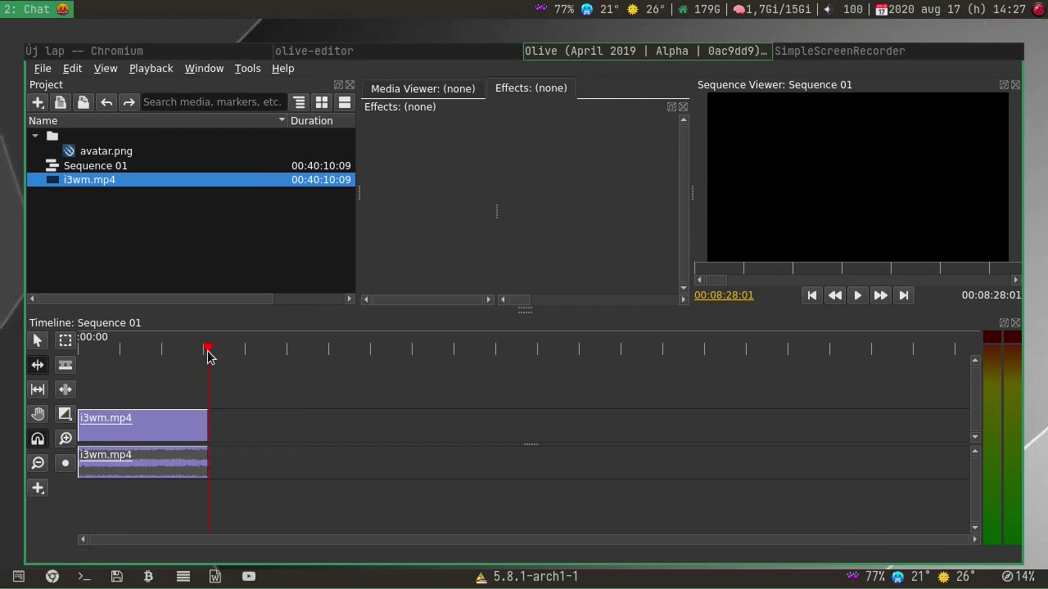
Step: Ripple trim the clip's start to the playhead at 00:01:45:13 and extend its end to 00:34:34:01
{"action": "left_click", "coordinate": [105, 352]}
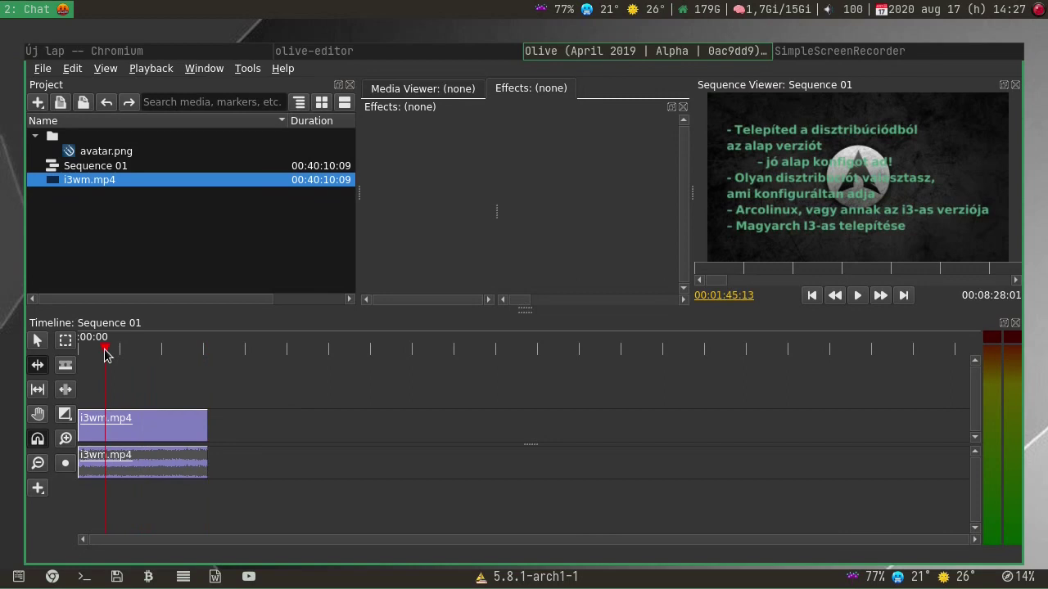
{"action": "key", "text": "q"}
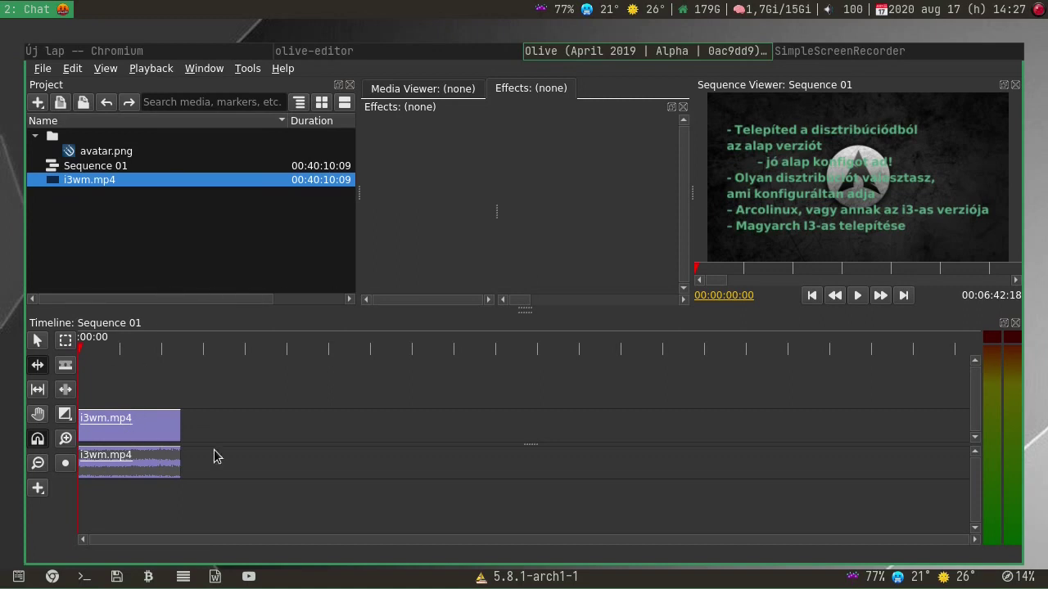
{"action": "left_click_drag", "start_coordinate": [179, 424], "coordinate": [608, 432]}
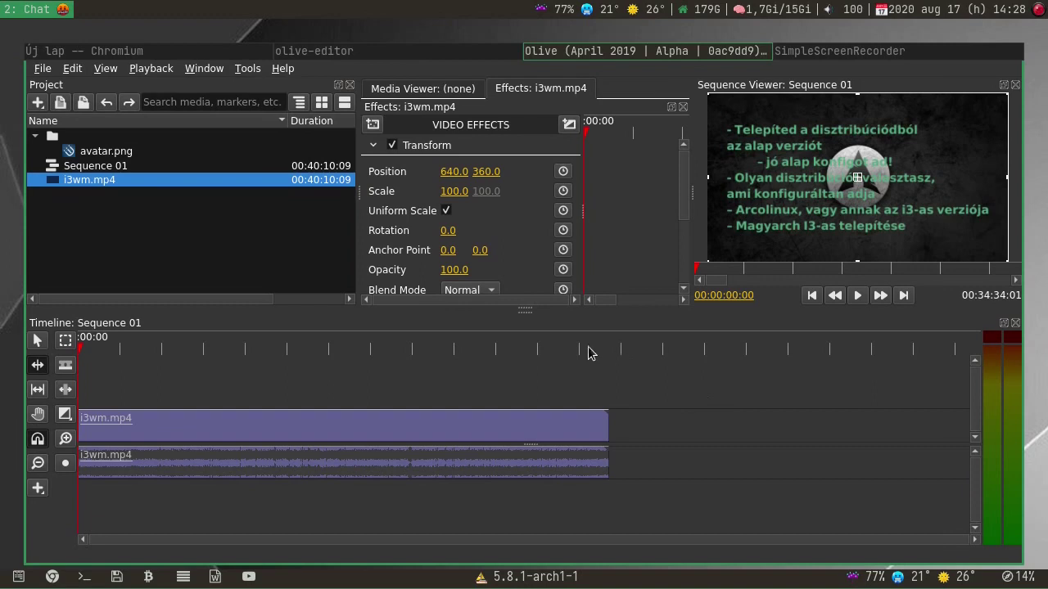
Step: Split the i3wm.mp4 clip near its middle and move the second segment further along the timeline
{"action": "left_click", "coordinate": [65, 365]}
{"action": "left_click", "coordinate": [354, 426]}
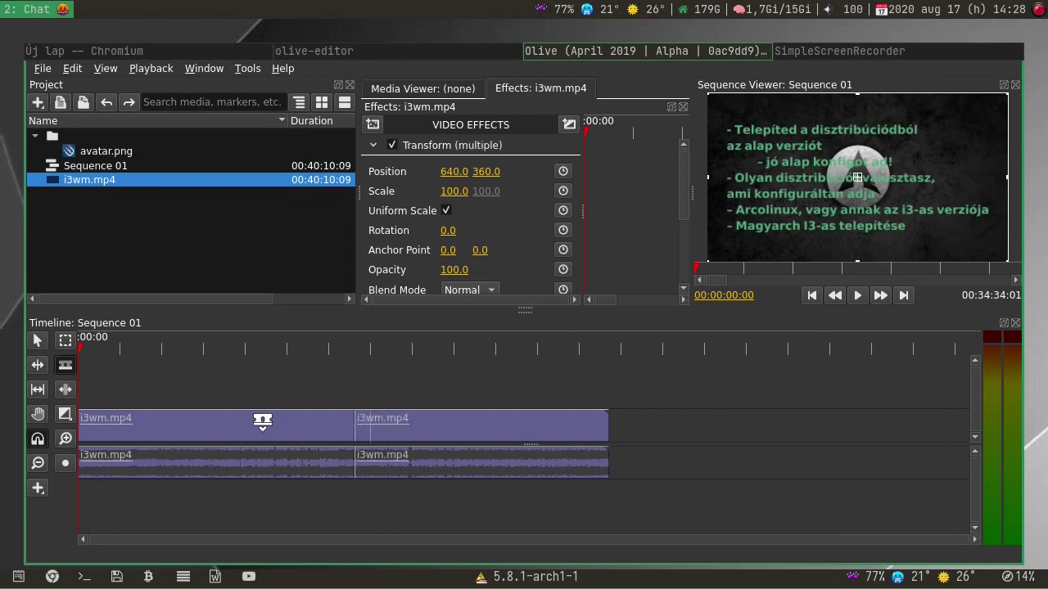
{"action": "left_click", "coordinate": [36, 340]}
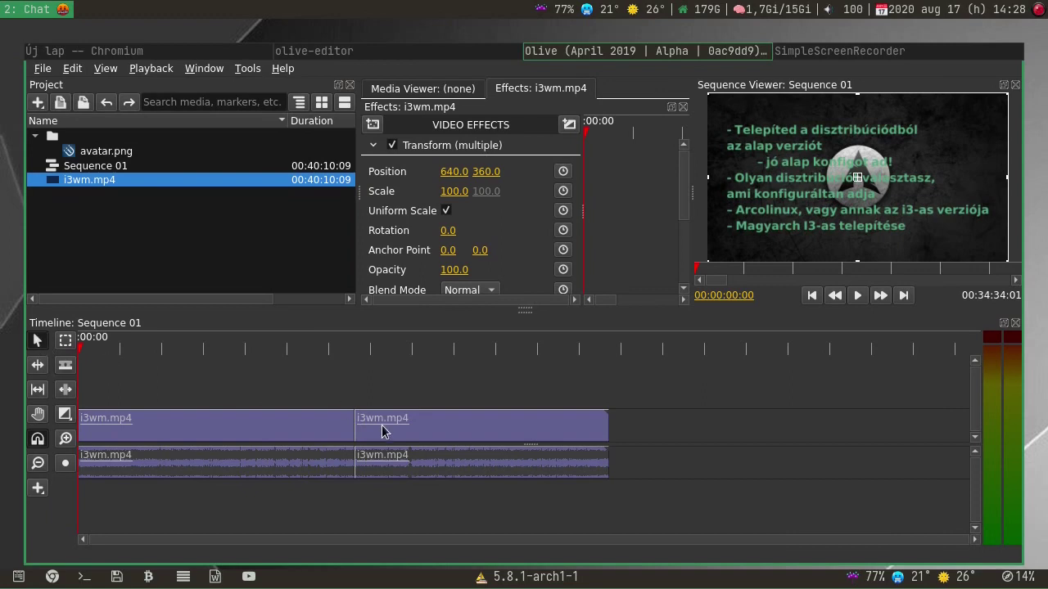
{"action": "left_click_drag", "start_coordinate": [382, 431], "coordinate": [491, 430]}
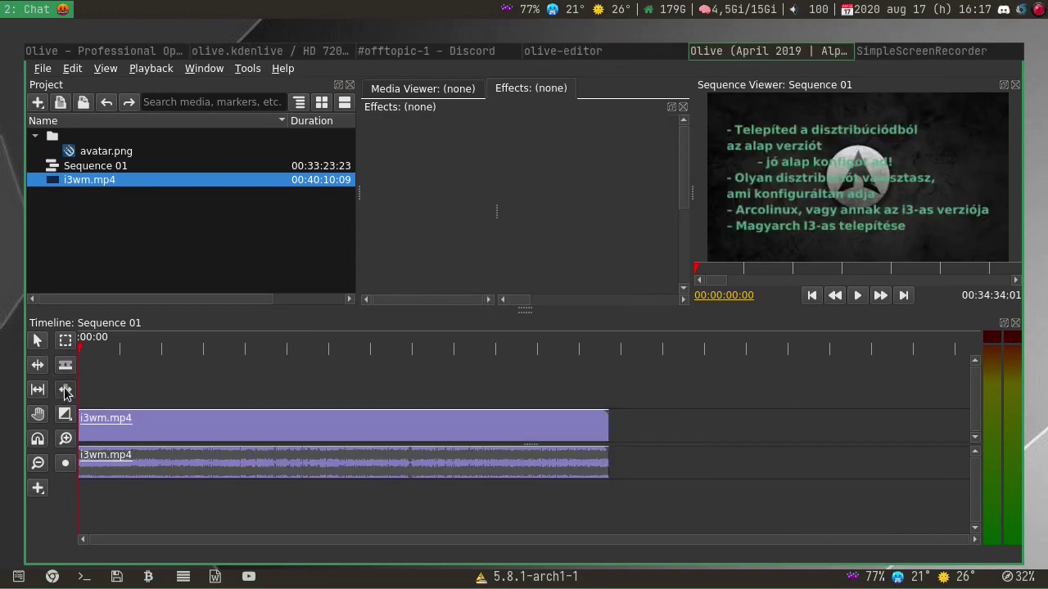
Step: Split the i3wm.mp4 clip at two points with the Razor tool to make three adjacent segments
{"action": "left_click", "coordinate": [65, 391]}
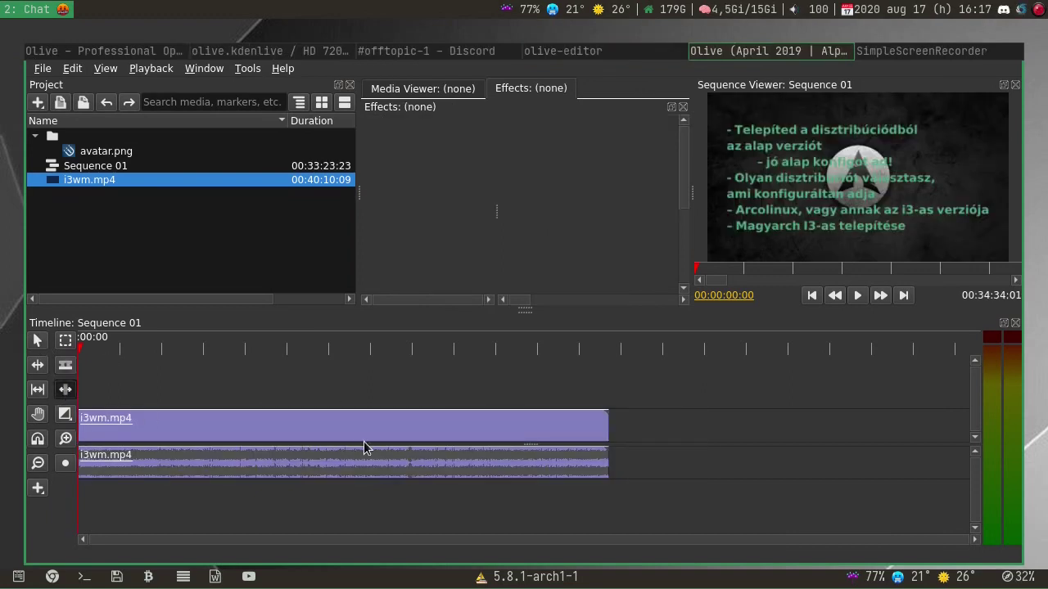
{"action": "left_click", "coordinate": [64, 366]}
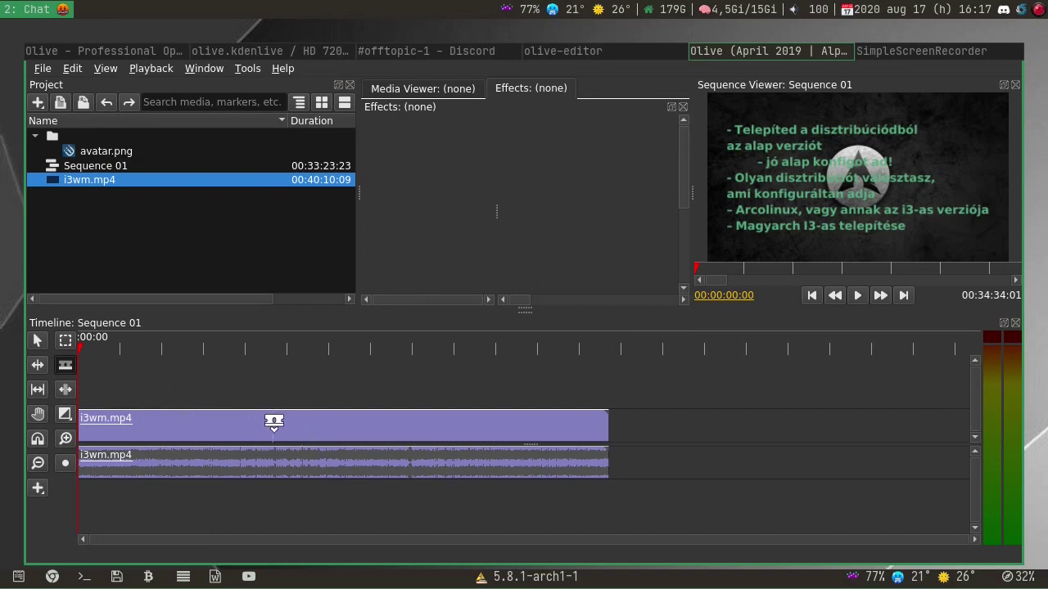
{"action": "left_click", "coordinate": [281, 422]}
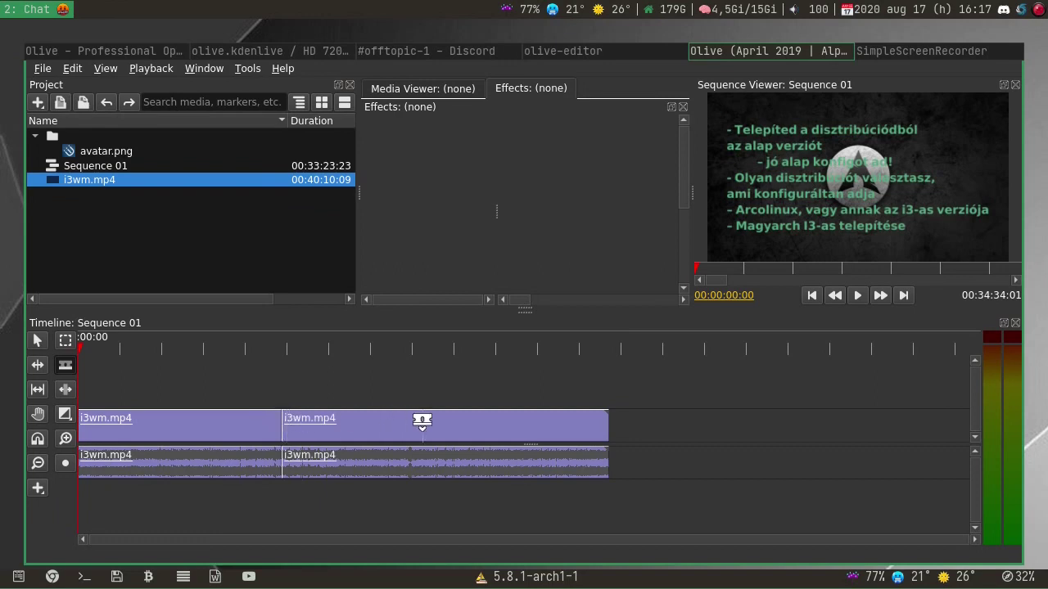
{"action": "left_click", "coordinate": [423, 422]}
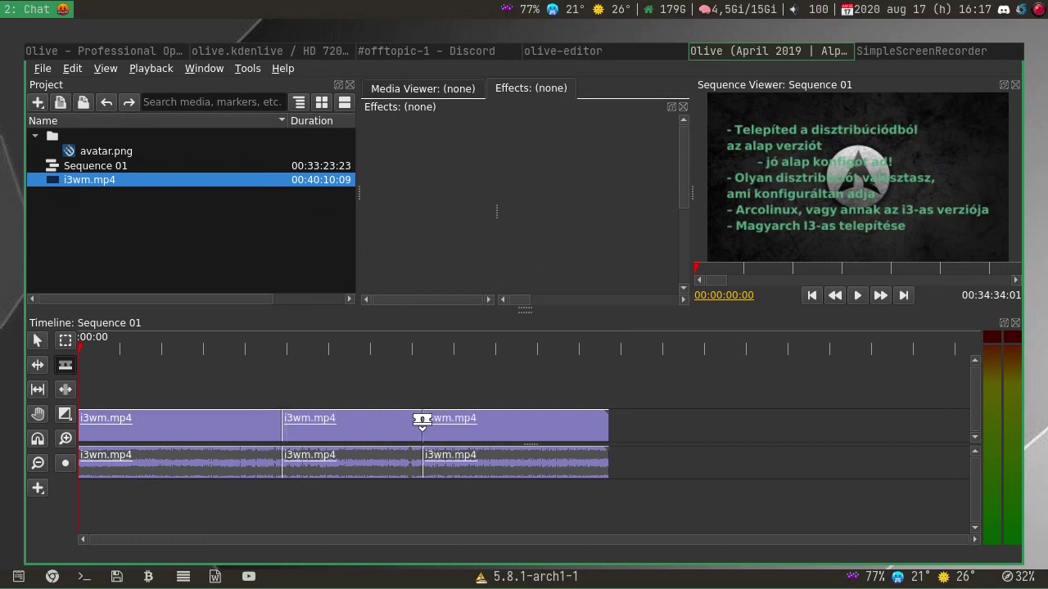
Step: Move the middle segment further along the timeline, with its video on the track above and its audio on the track below
{"action": "left_click", "coordinate": [39, 342]}
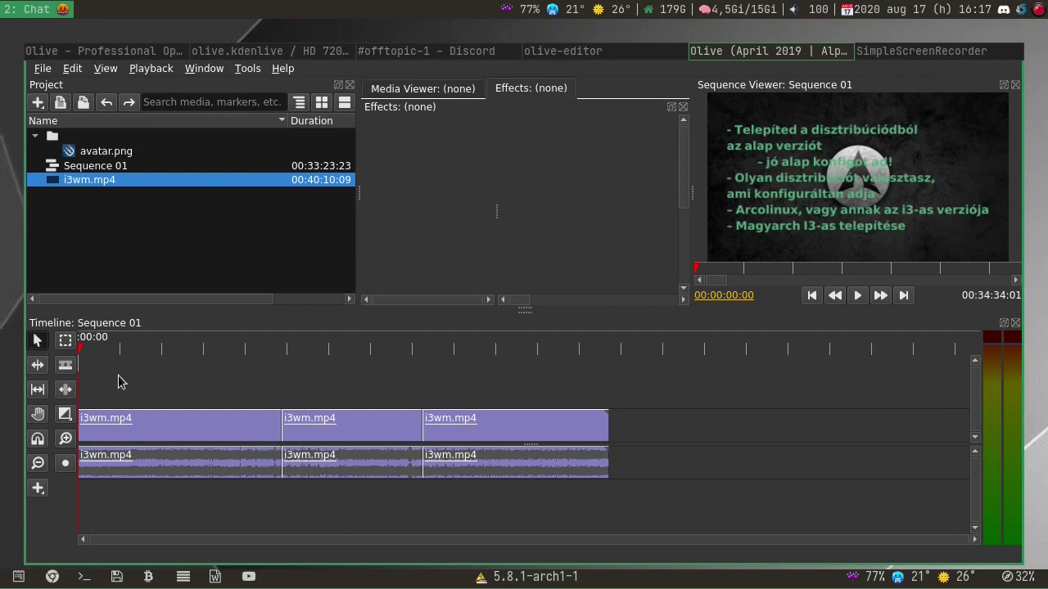
{"action": "left_click", "coordinate": [345, 430]}
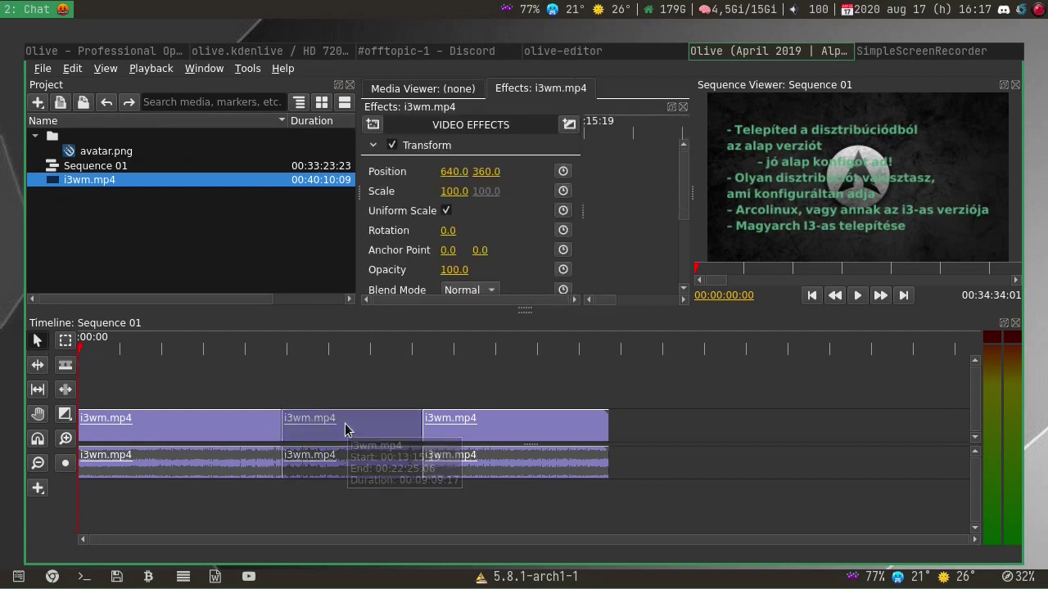
{"action": "left_click_drag", "start_coordinate": [345, 430], "coordinate": [346, 397]}
{"action": "left_click_drag", "start_coordinate": [358, 477], "coordinate": [403, 541]}
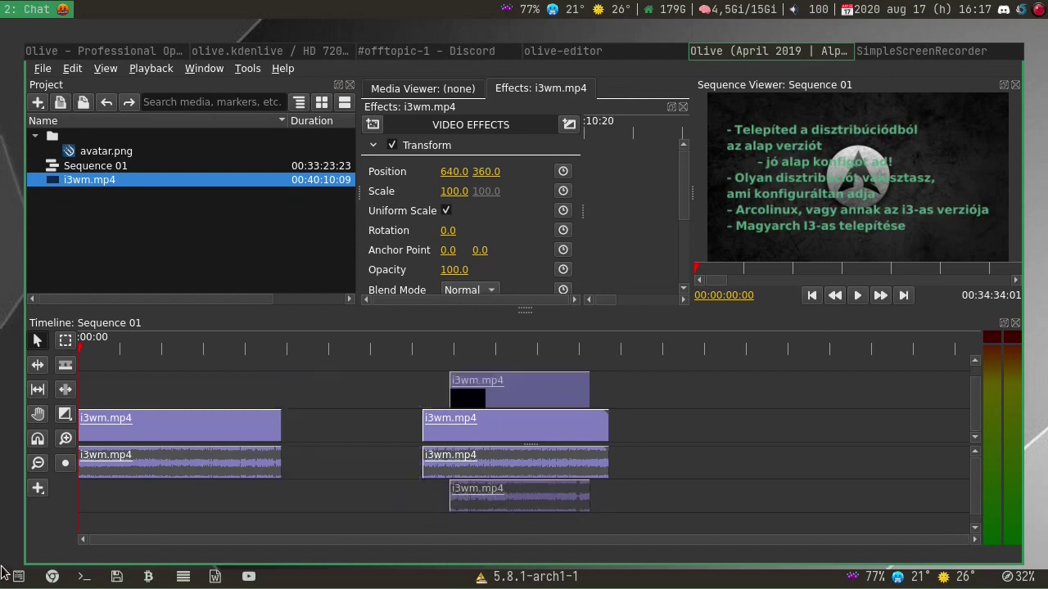
Step: Move the last segment over the first segment's end, and place the middle segment after it on the main video and audio tracks
{"action": "left_click_drag", "start_coordinate": [513, 426], "coordinate": [225, 435]}
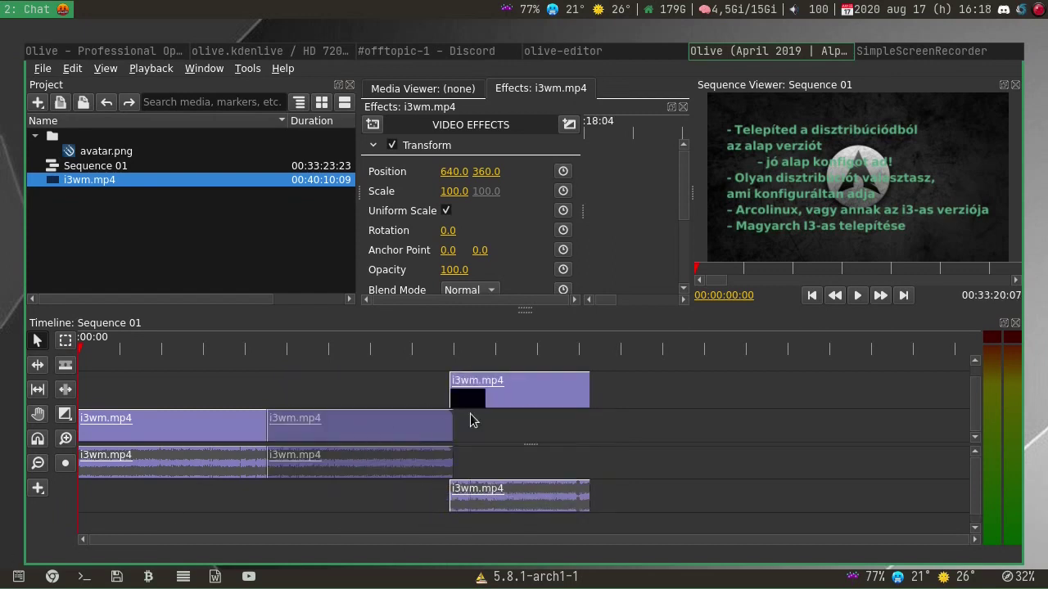
{"action": "left_click_drag", "start_coordinate": [489, 398], "coordinate": [579, 427]}
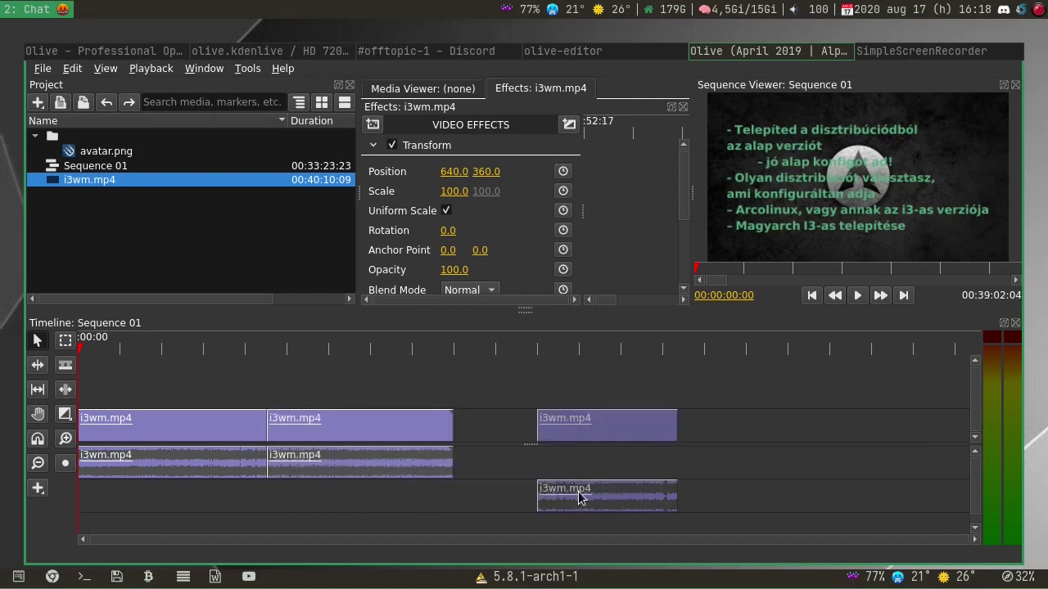
{"action": "left_click_drag", "start_coordinate": [580, 496], "coordinate": [577, 473]}
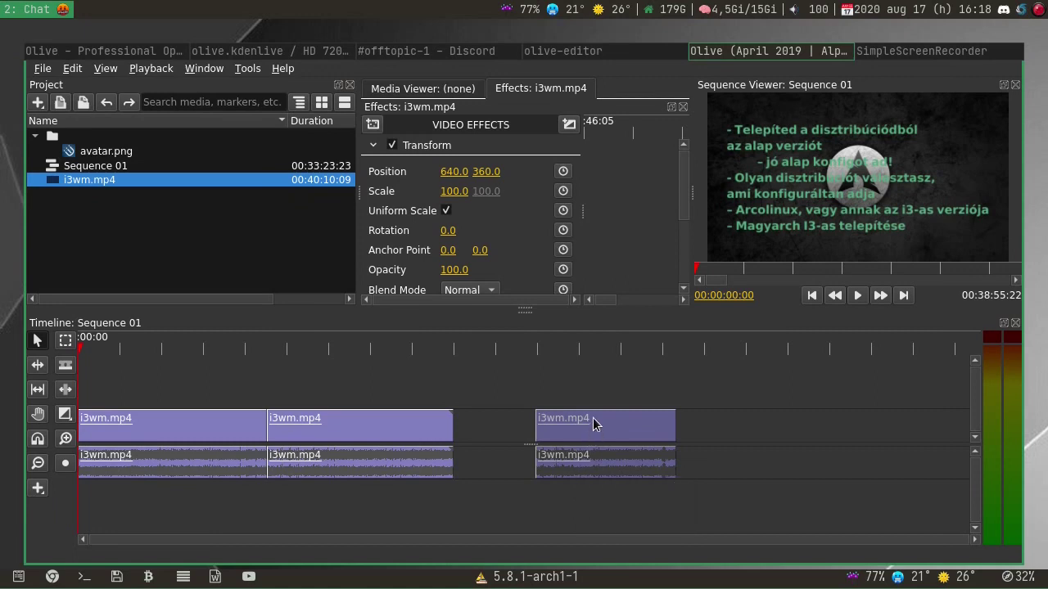
Step: Move the second segment's video above the last clip, and shift the first segment over that clip's start with its audio one track lower
{"action": "left_click", "coordinate": [339, 423]}
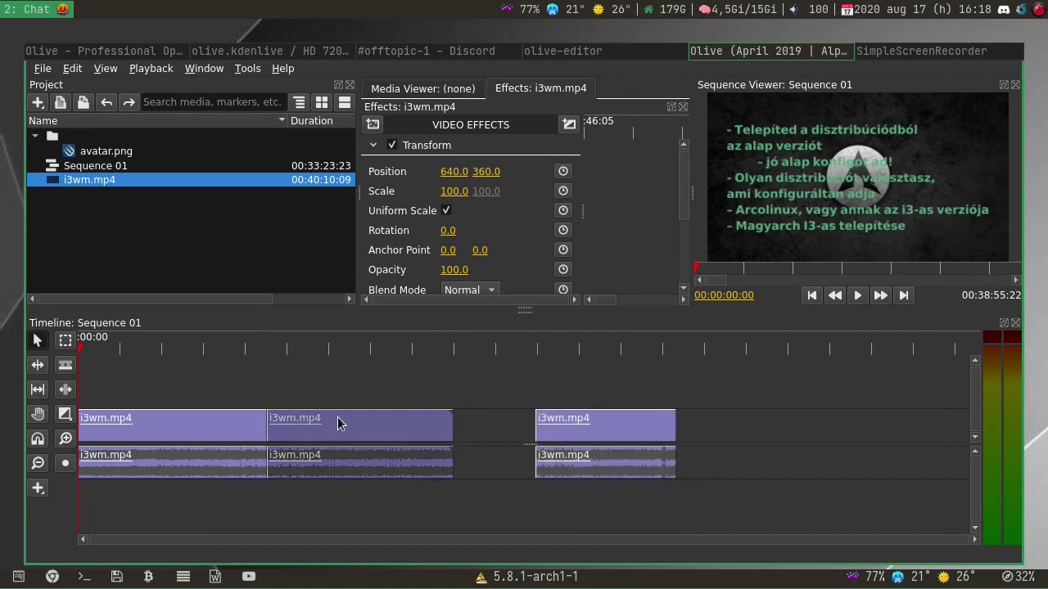
{"action": "left_click_drag", "start_coordinate": [339, 423], "coordinate": [583, 381]}
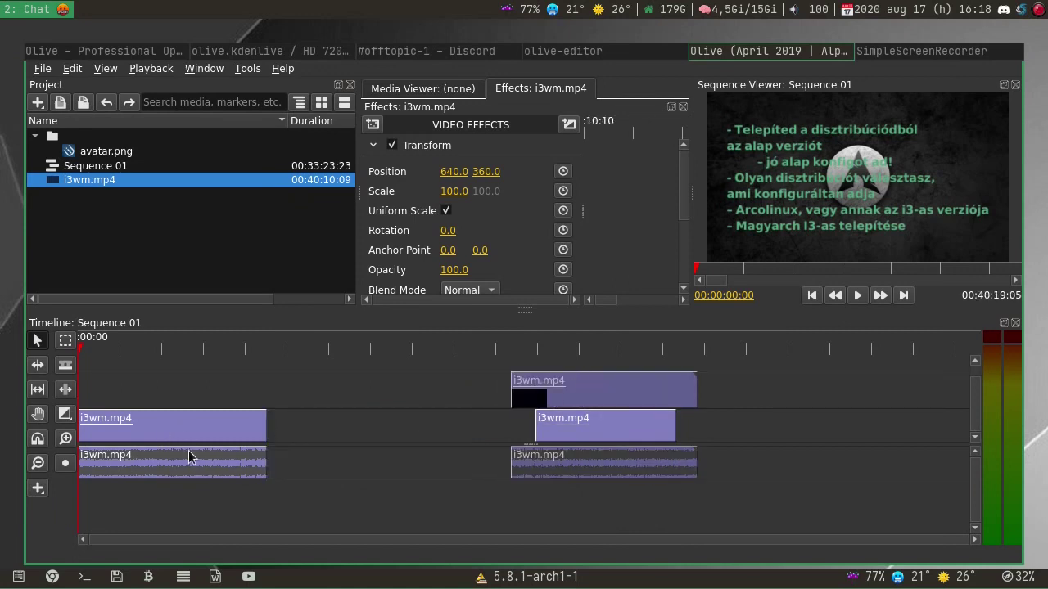
{"action": "left_click_drag", "start_coordinate": [189, 456], "coordinate": [514, 505]}
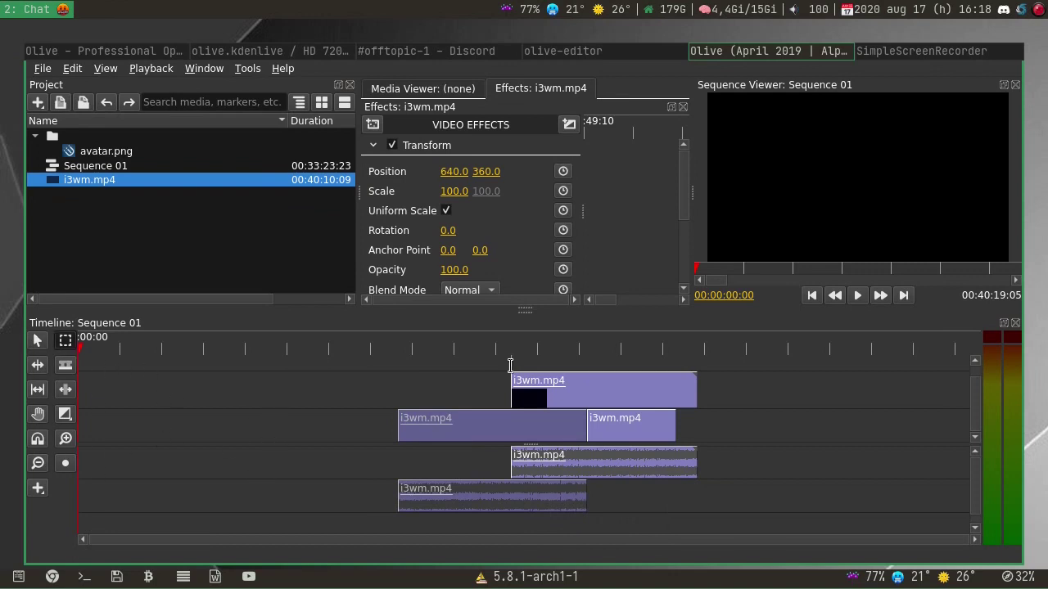
Step: Select a short time range across all overlapping video and audio clips with the Edit tool and delete it
{"action": "key", "text": "x"}
{"action": "left_click_drag", "start_coordinate": [520, 364], "coordinate": [569, 497]}
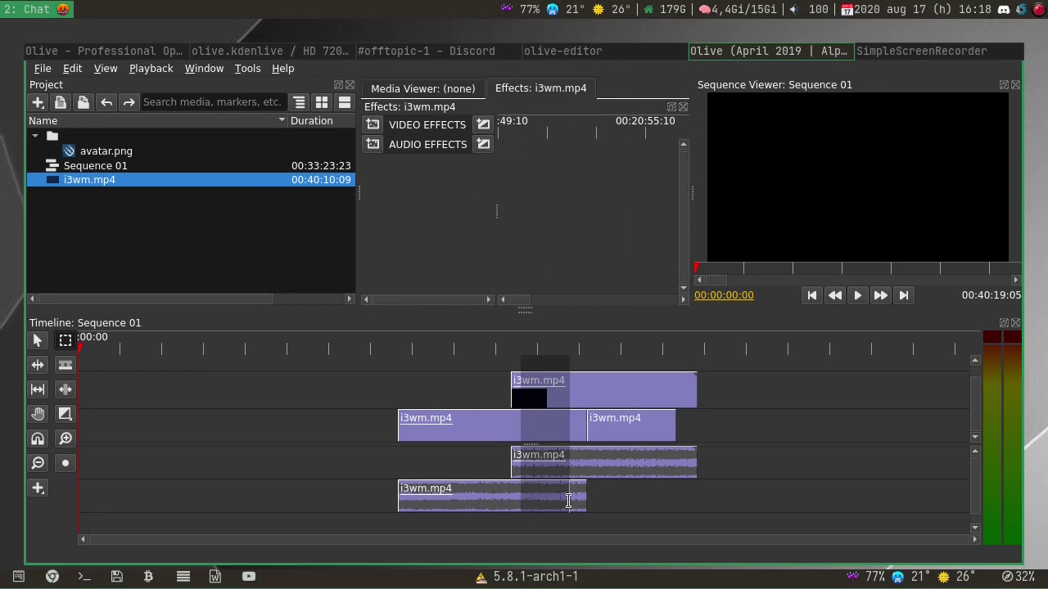
{"action": "key", "text": "Delete"}
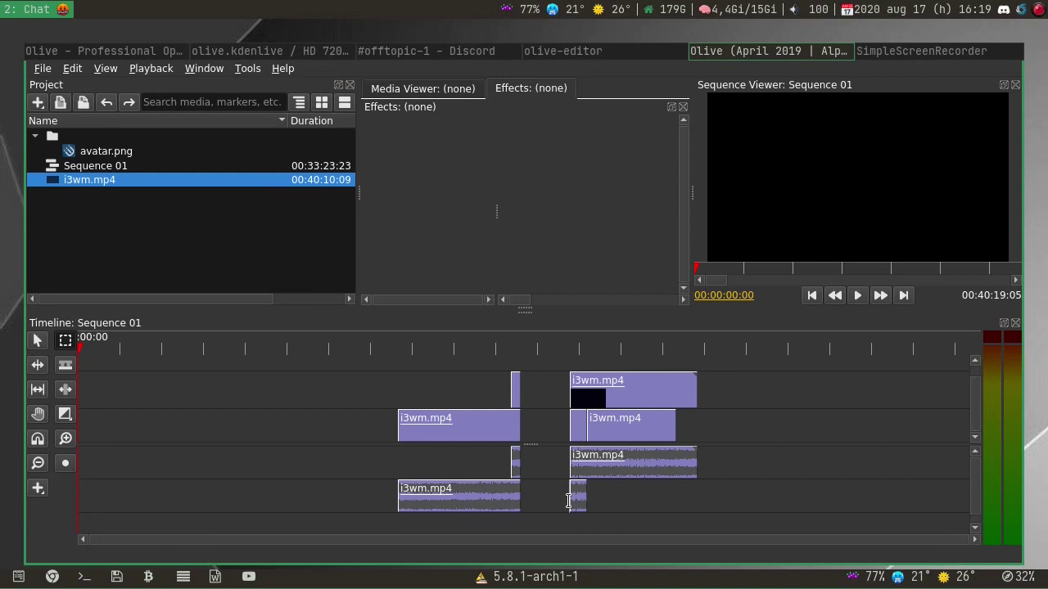
Step: Undo the range deletion and the clip moves back to the three adjacent segments
{"action": "key", "text": "ctrl+z"}
{"action": "key", "text": "ctrl+z"}
{"action": "key", "text": "ctrl+z"}
{"action": "key", "text": "ctrl+z"}
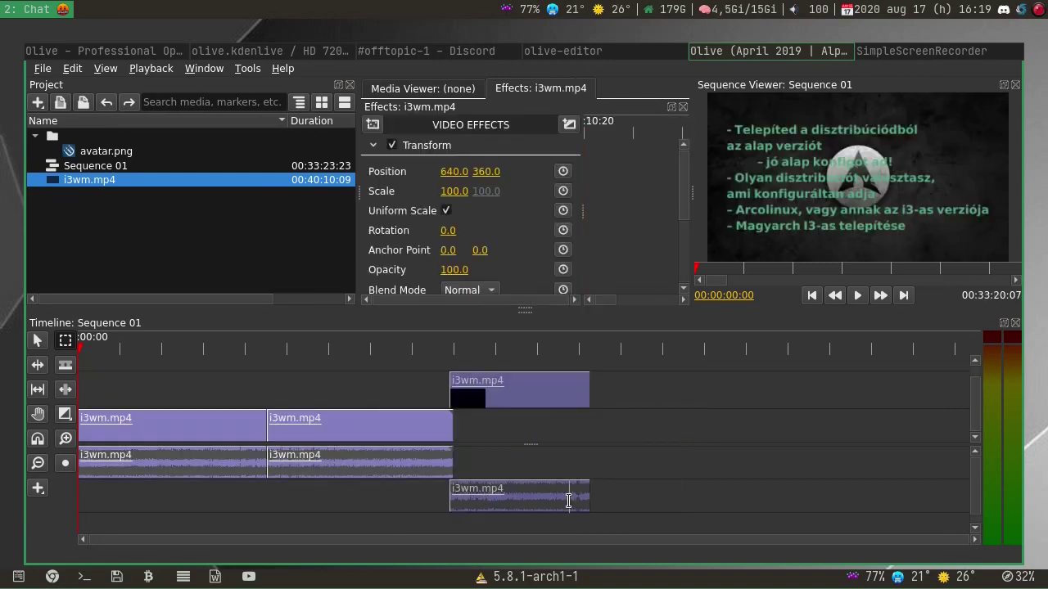
{"action": "key", "text": "ctrl+shift+z"}
{"action": "key", "text": "ctrl+shift+z"}
{"action": "key", "text": "ctrl+z"}
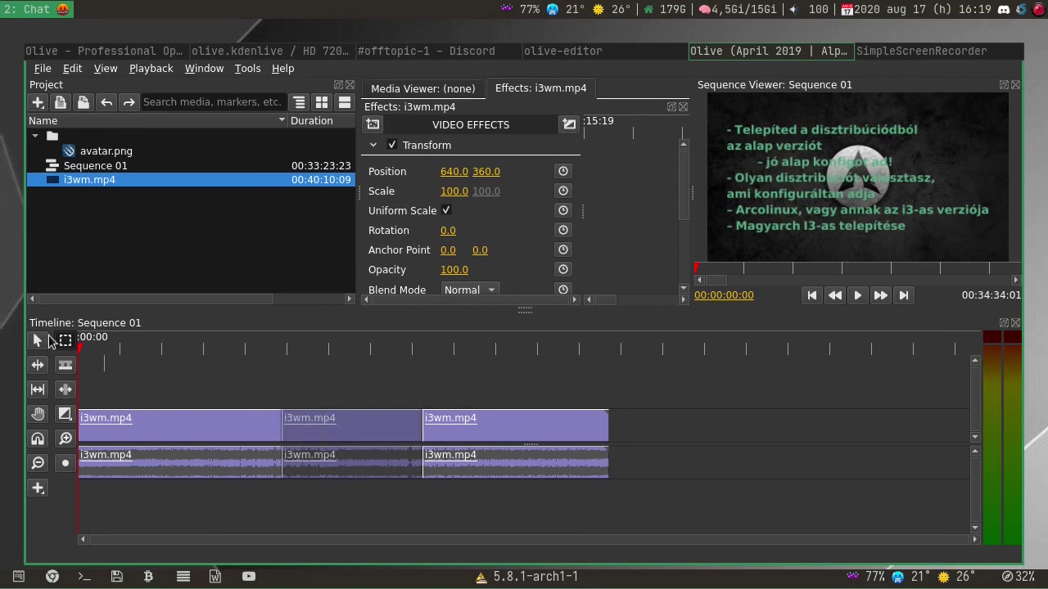
Step: Move the second segment onto separate tracks overlapping the first clip's end, and browse the available video effects
{"action": "left_click_drag", "start_coordinate": [334, 432], "coordinate": [275, 401]}
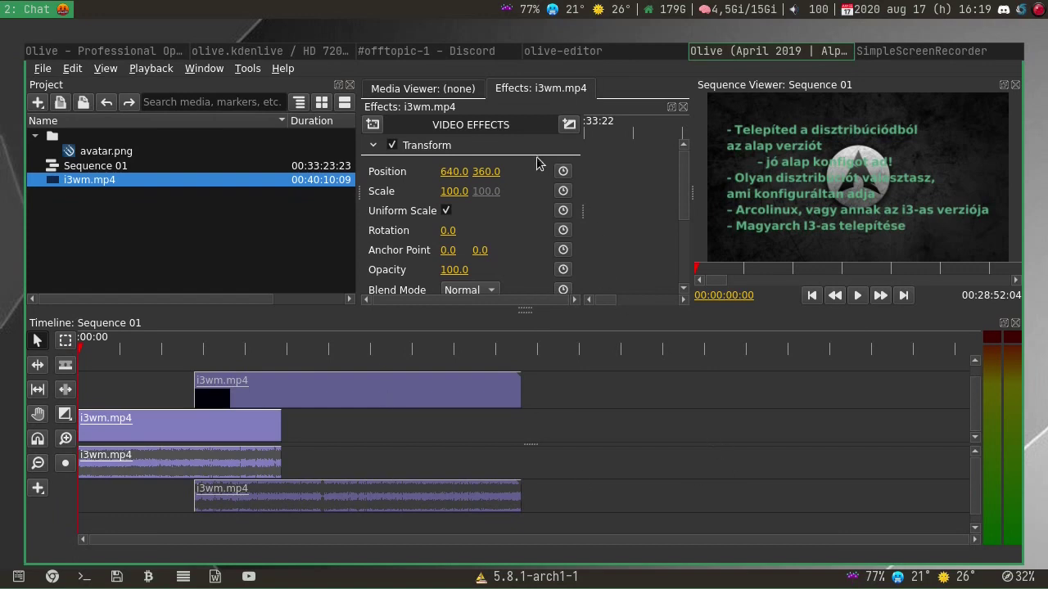
{"action": "left_click", "coordinate": [372, 125]}
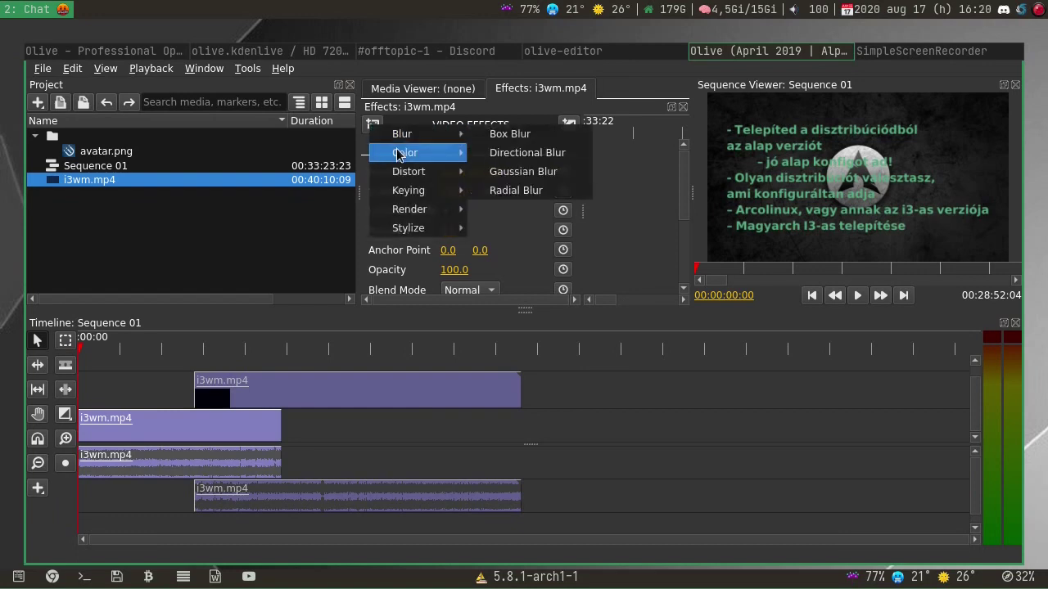
{"action": "mouse_move", "coordinate": [401, 171]}
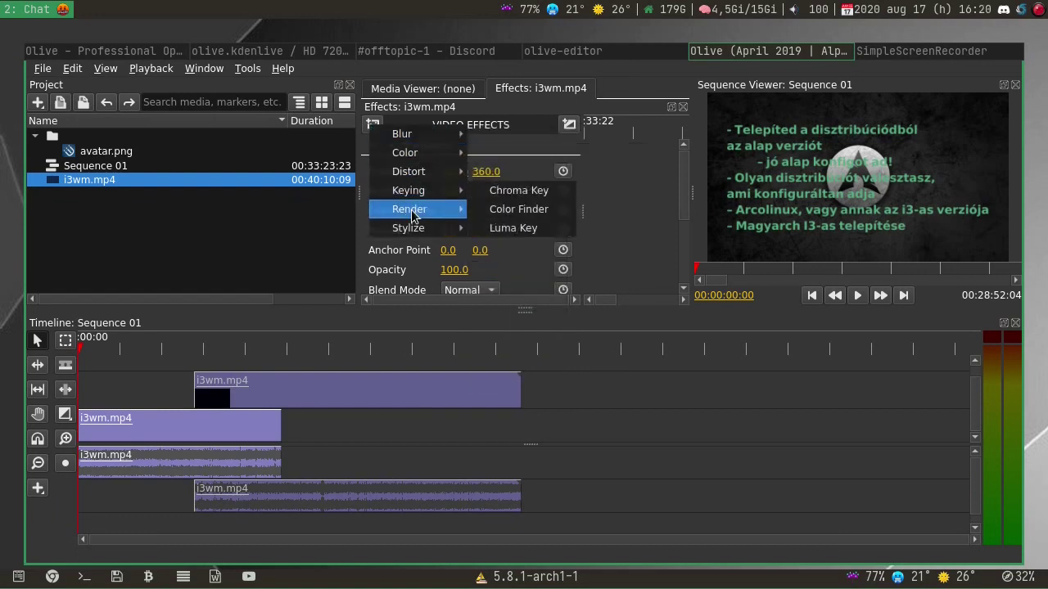
{"action": "mouse_move", "coordinate": [415, 230]}
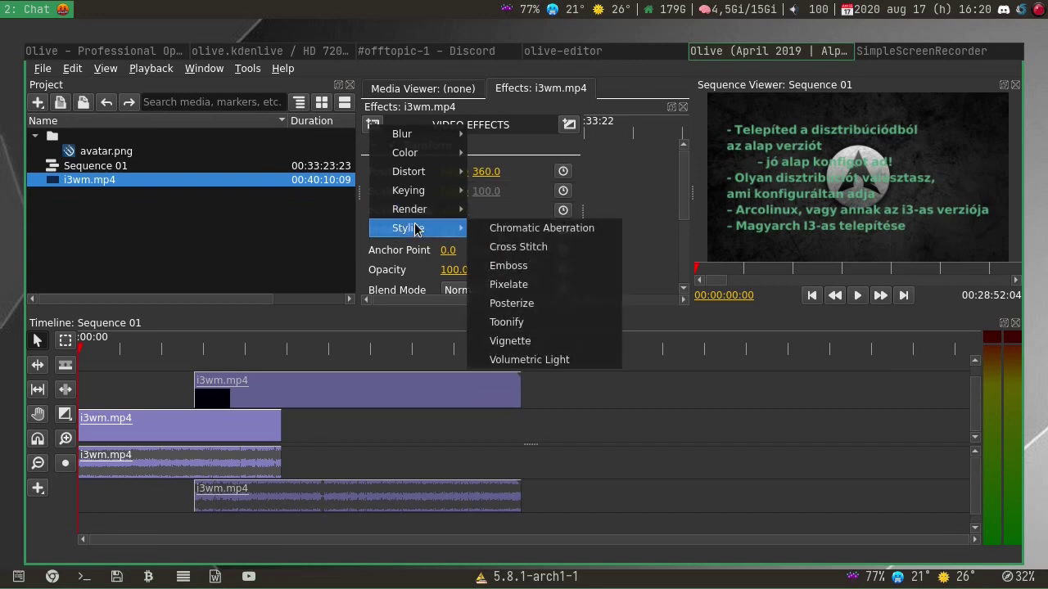
{"action": "left_click", "coordinate": [638, 210]}
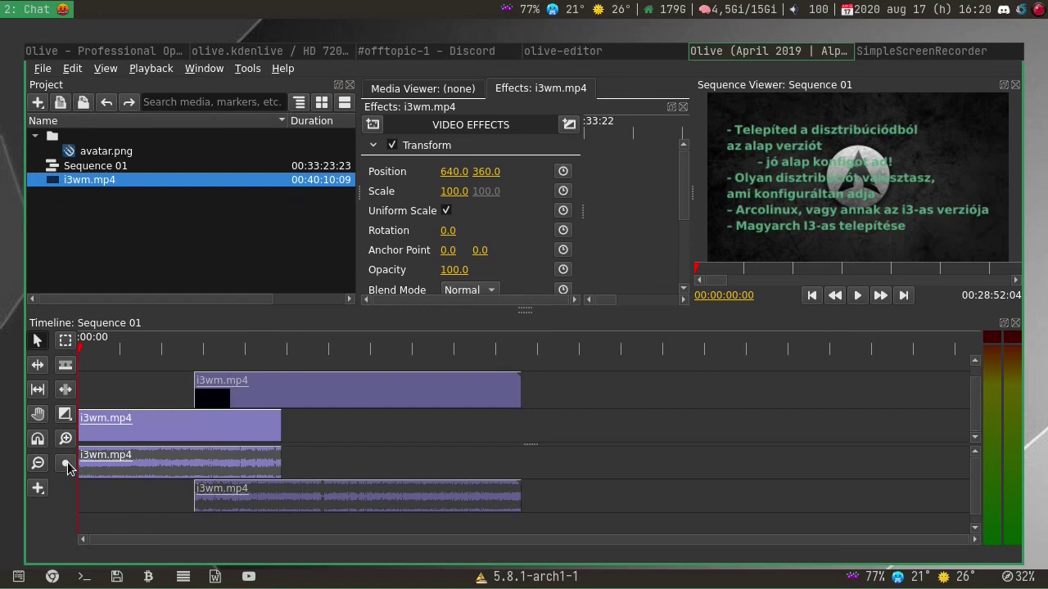
Step: Move the second segment's video one track up and its audio one track down, overlapping the end of the first clip
{"action": "left_click", "coordinate": [64, 415]}
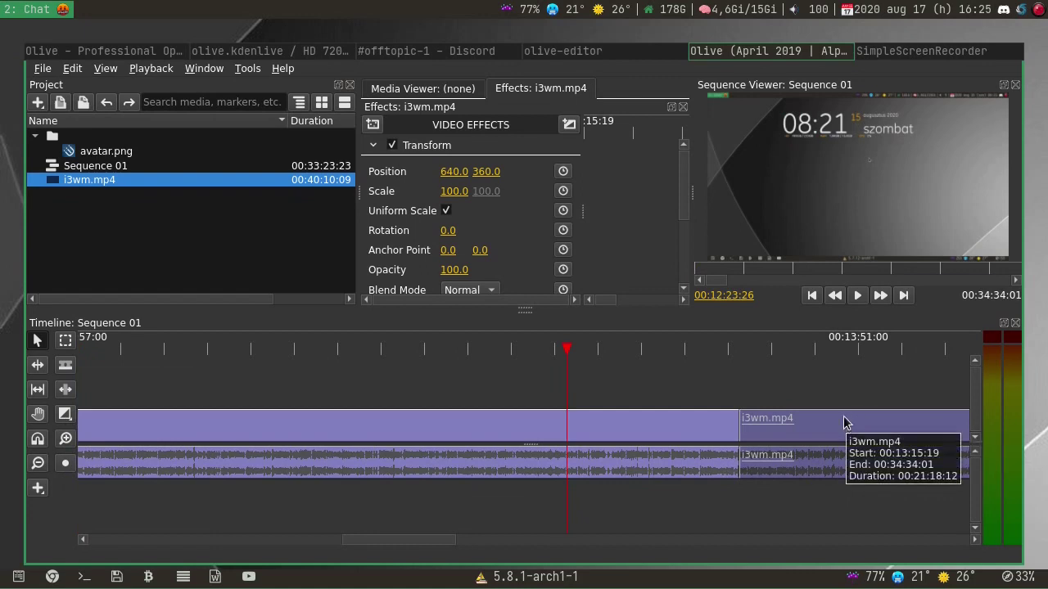
{"action": "left_click", "coordinate": [815, 431]}
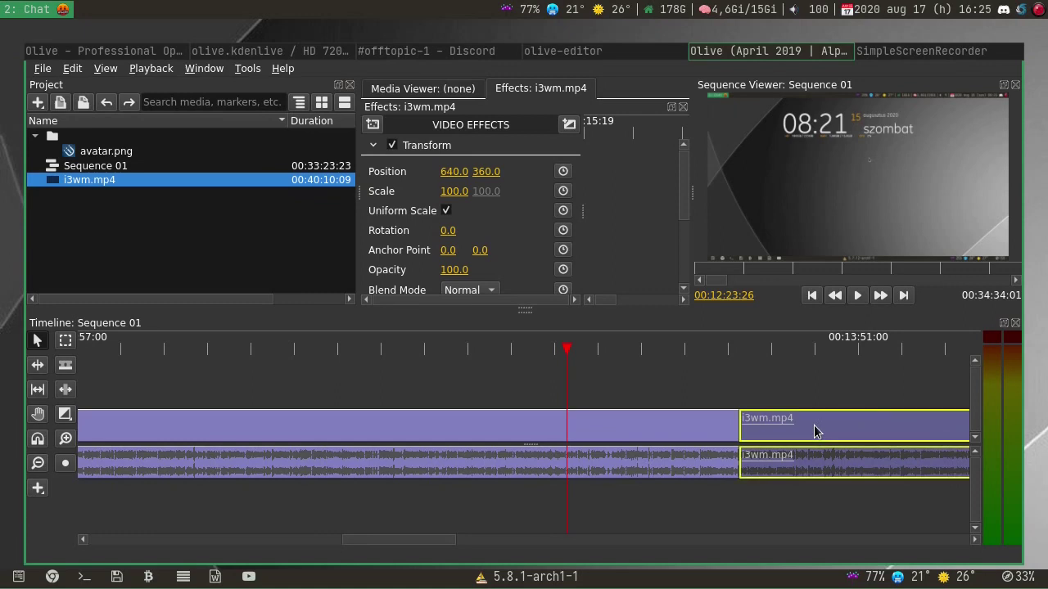
{"action": "left_click_drag", "start_coordinate": [814, 431], "coordinate": [820, 386]}
{"action": "left_click_drag", "start_coordinate": [798, 474], "coordinate": [701, 490]}
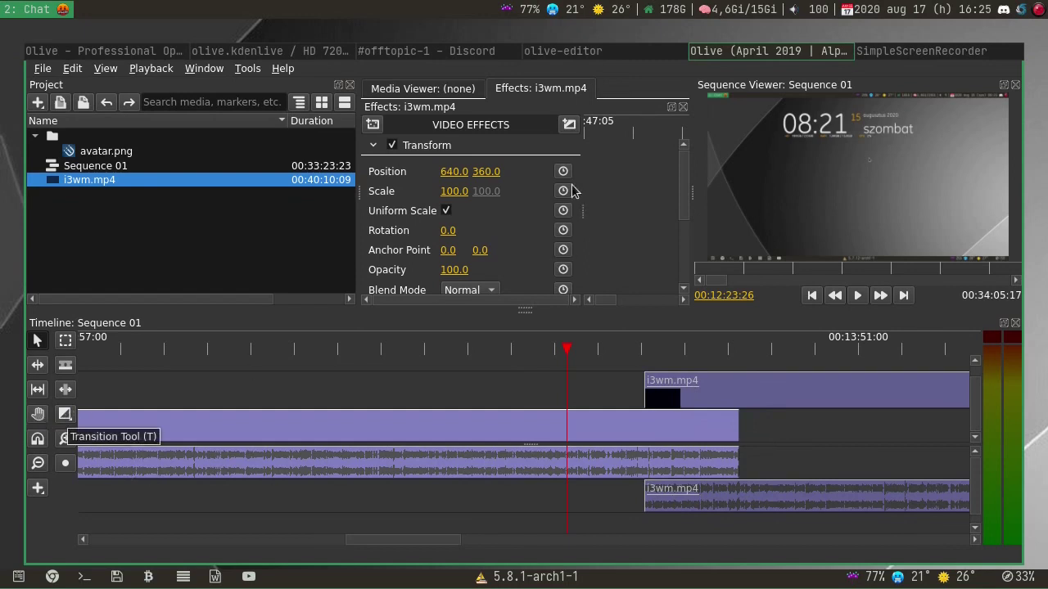
Step: Add a Cross Dissolve about 00:00:27:29 long at the start of the upper i3wm.mp4 video clip
{"action": "left_click", "coordinate": [65, 415]}
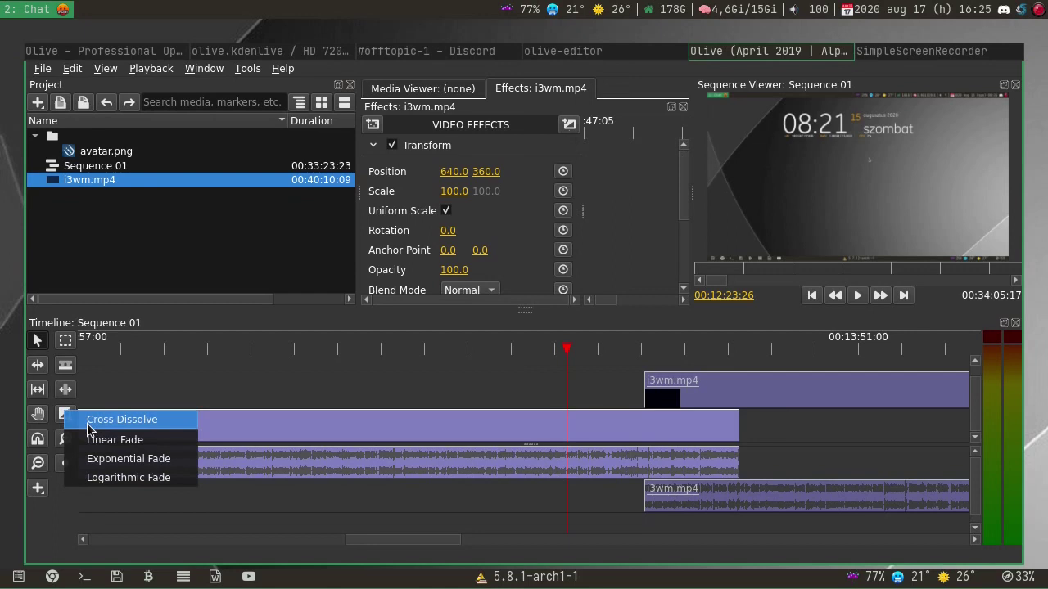
{"action": "left_click", "coordinate": [90, 427]}
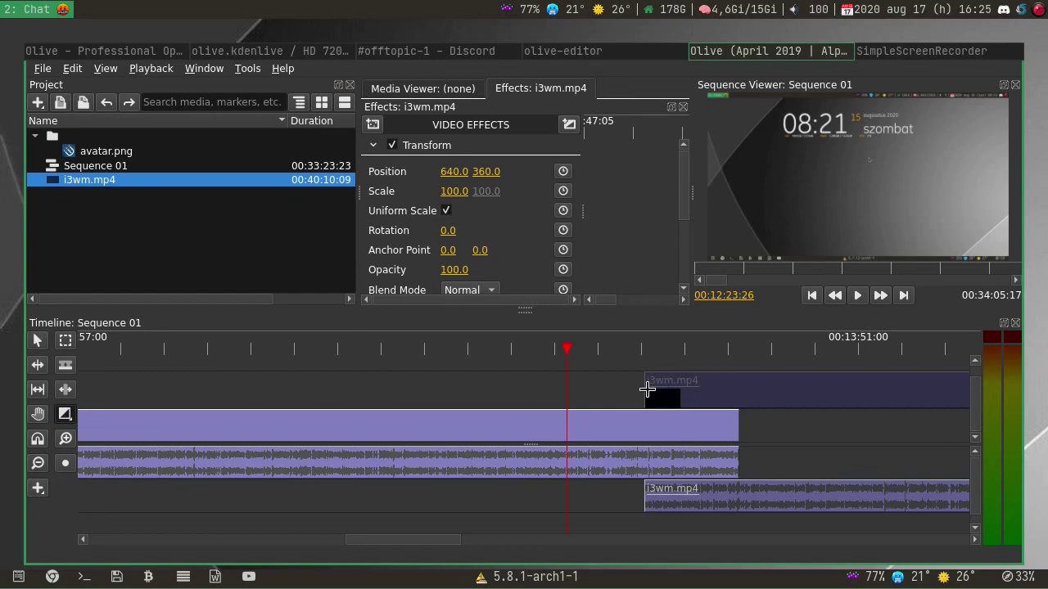
{"action": "left_click_drag", "start_coordinate": [647, 390], "coordinate": [740, 391]}
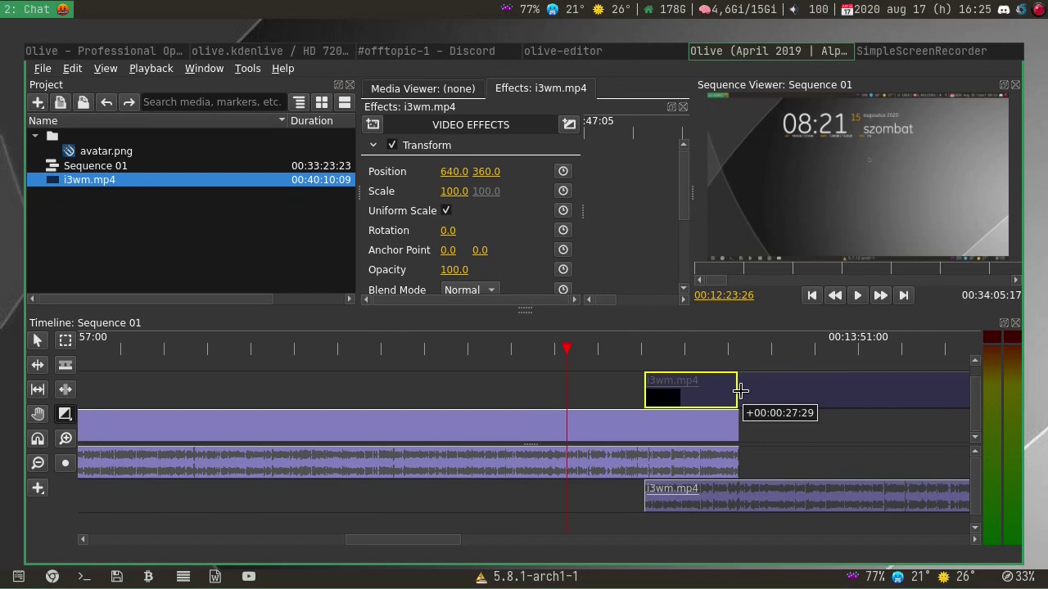
{"action": "left_click_drag", "start_coordinate": [740, 391], "coordinate": [740, 391]}
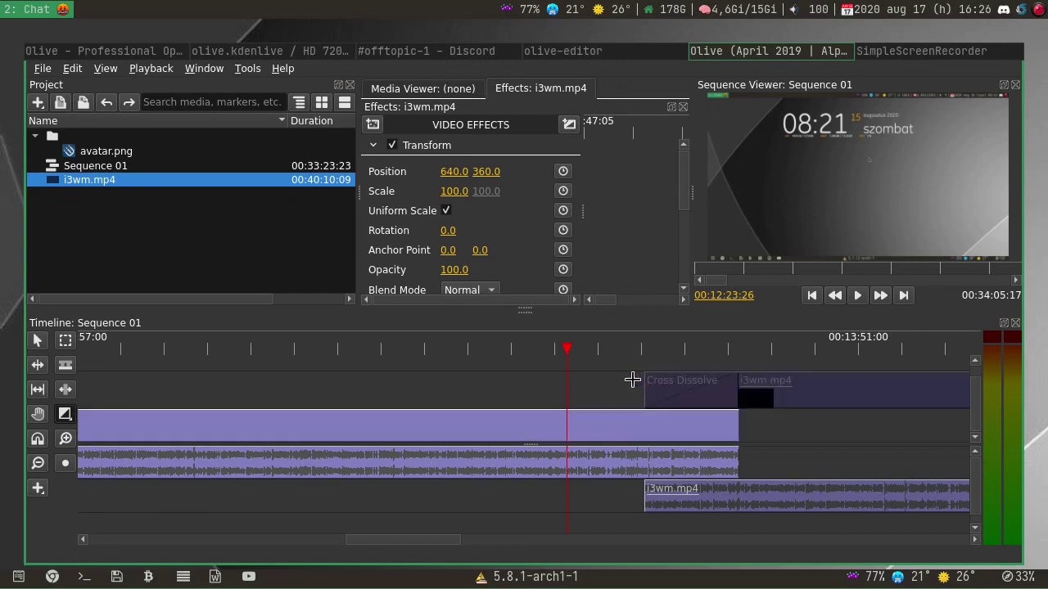
Step: Play the sequence from 00:12:43:19 to preview the Cross Dissolve between the two clips
{"action": "left_click", "coordinate": [632, 351]}
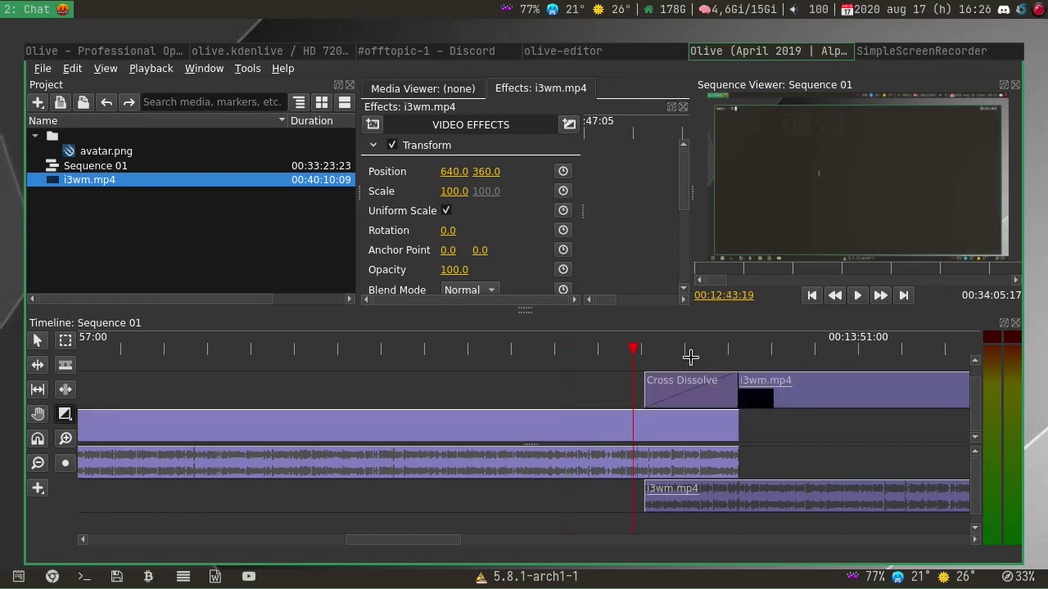
{"action": "key", "text": "space"}
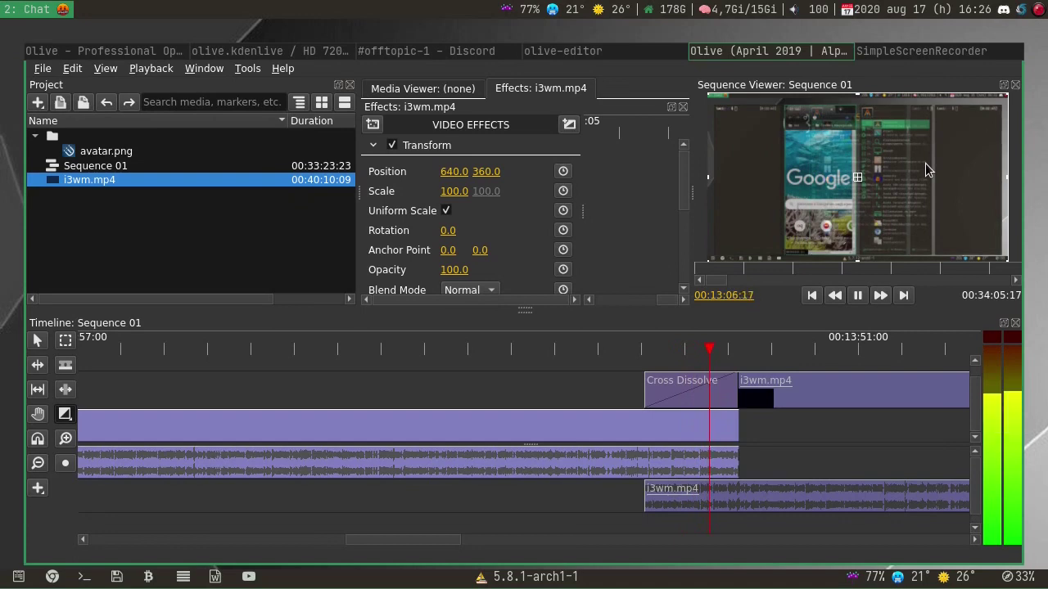
{"action": "left_click", "coordinate": [927, 378]}
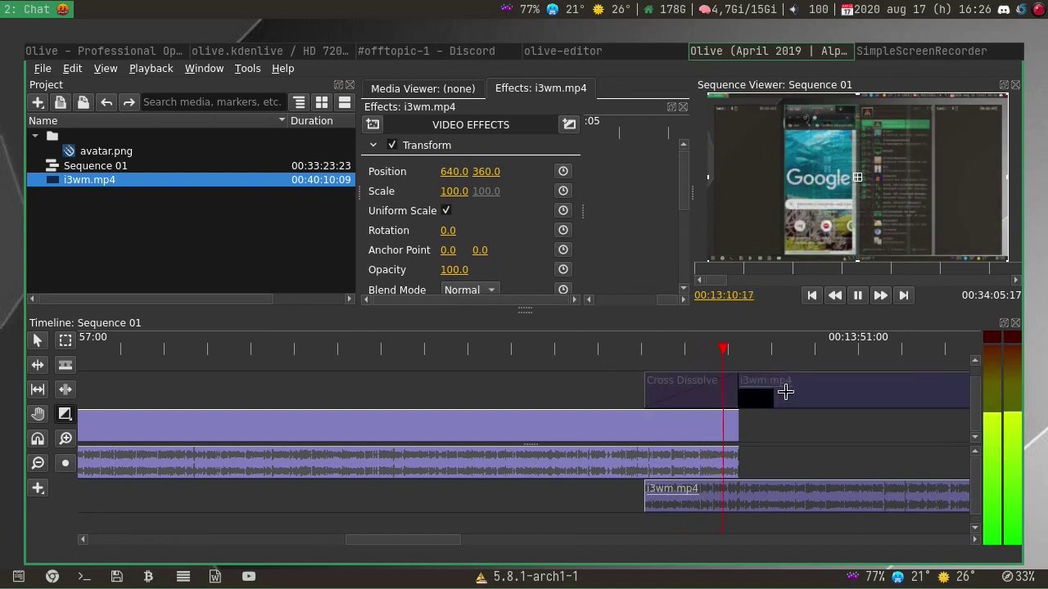
{"action": "left_click", "coordinate": [819, 433]}
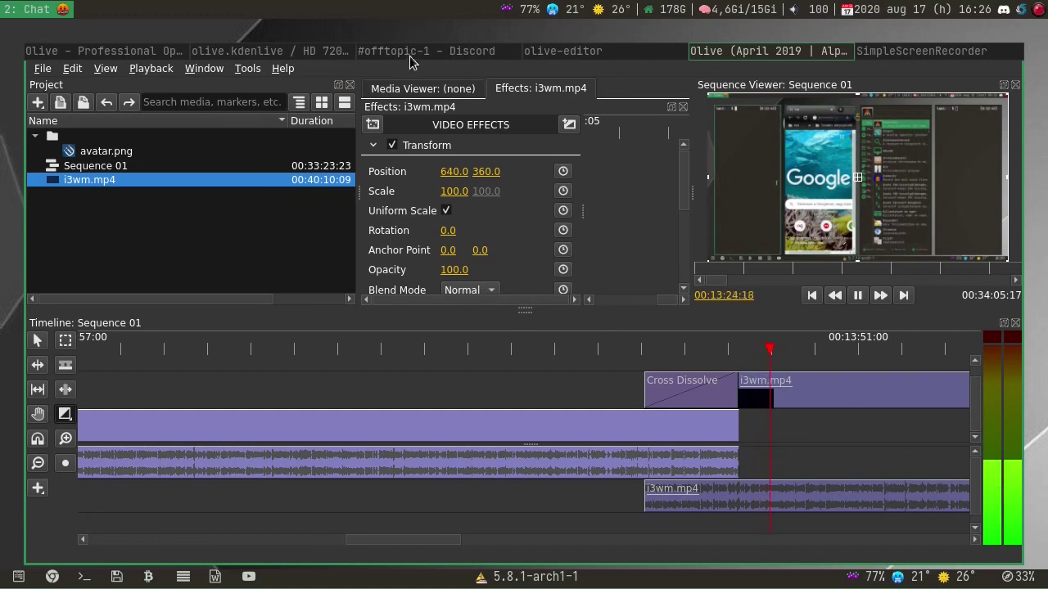
Step: Browse the video effects available for the selected clip, including the Blur and Distort categories
{"action": "left_click", "coordinate": [374, 125]}
{"action": "mouse_move", "coordinate": [413, 134]}
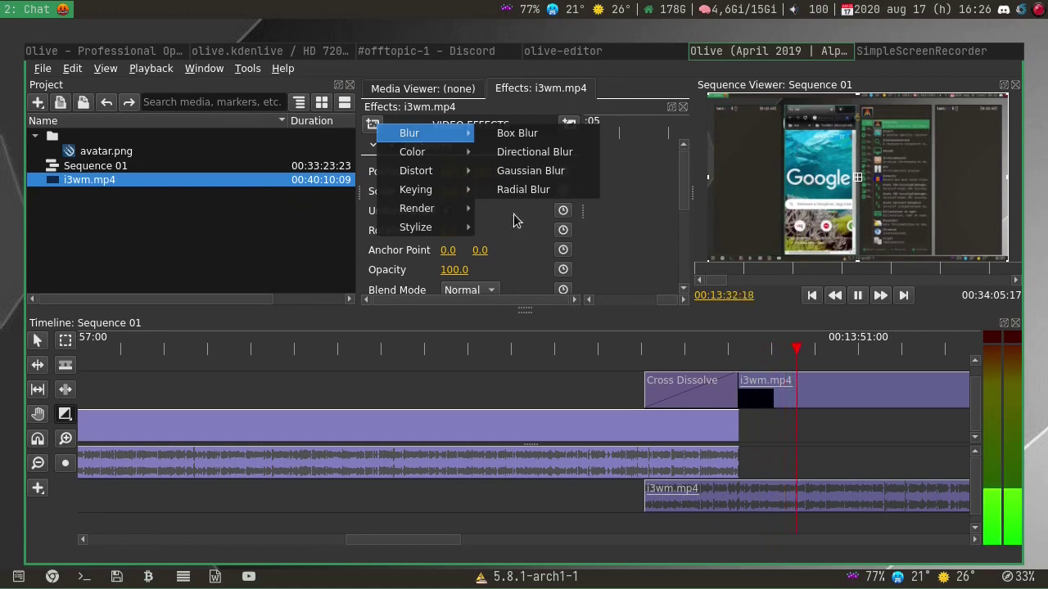
{"action": "left_click", "coordinate": [388, 156]}
{"action": "mouse_move", "coordinate": [393, 173]}
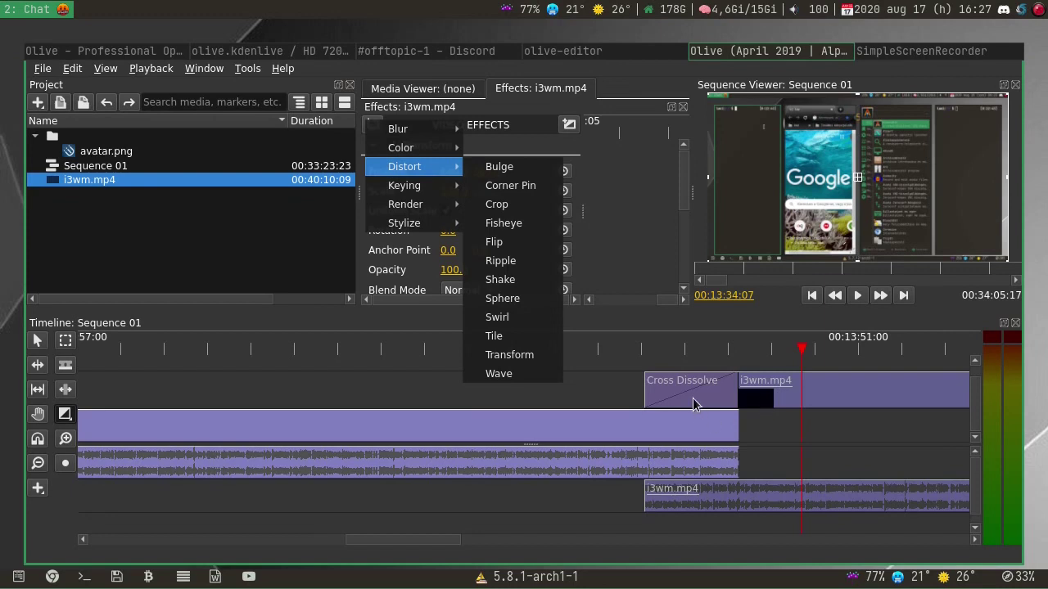
Step: Review the i3wm.mp4 clip's Transform, Cross Dissolve and audio effect settings and reopen the list of video effect categories
{"action": "left_click", "coordinate": [842, 381]}
{"action": "left_click", "coordinate": [846, 383]}
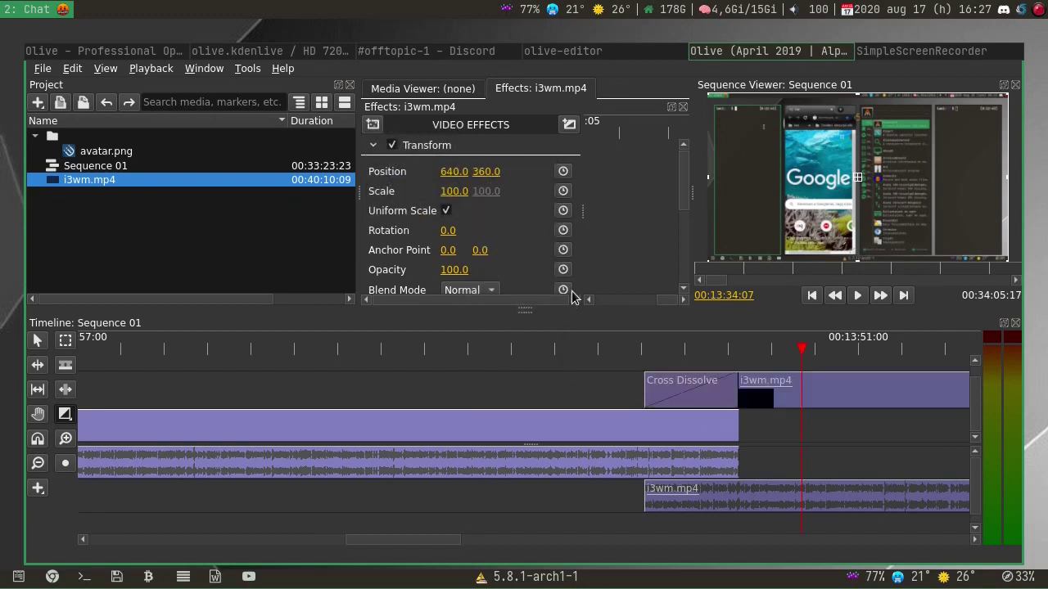
{"action": "scroll", "coordinate": [521, 191], "scroll_direction": "down", "scroll_amount": 5}
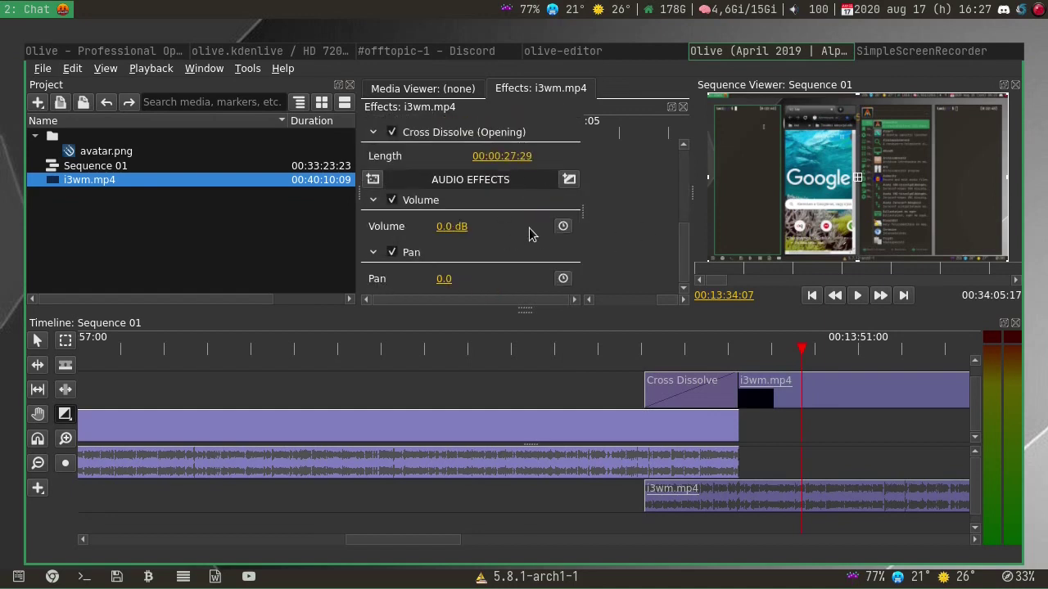
{"action": "scroll", "coordinate": [529, 228], "scroll_direction": "up", "scroll_amount": 5}
{"action": "left_click", "coordinate": [373, 125]}
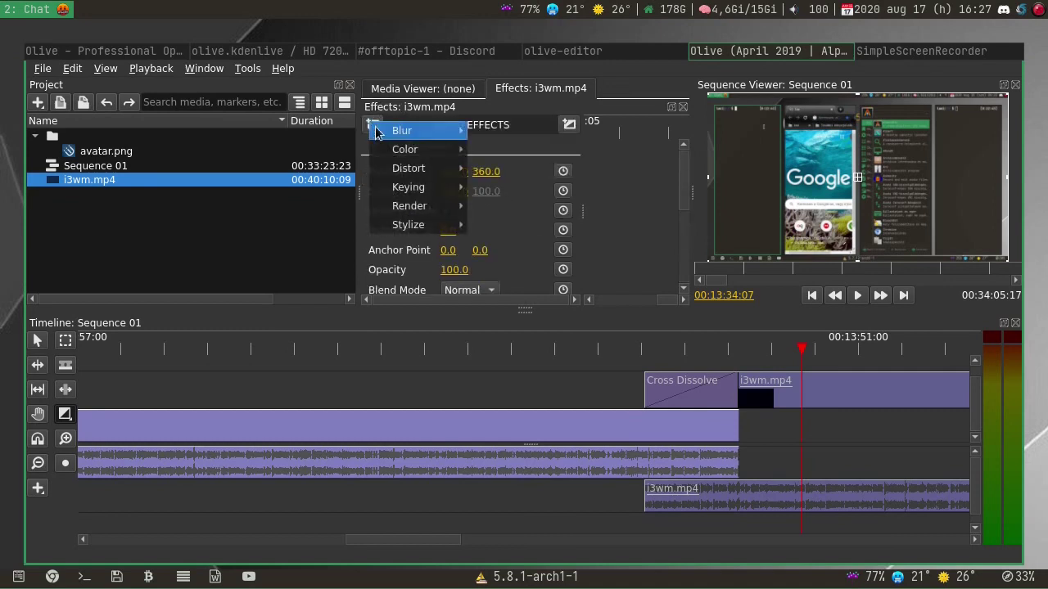
{"action": "left_click", "coordinate": [539, 199]}
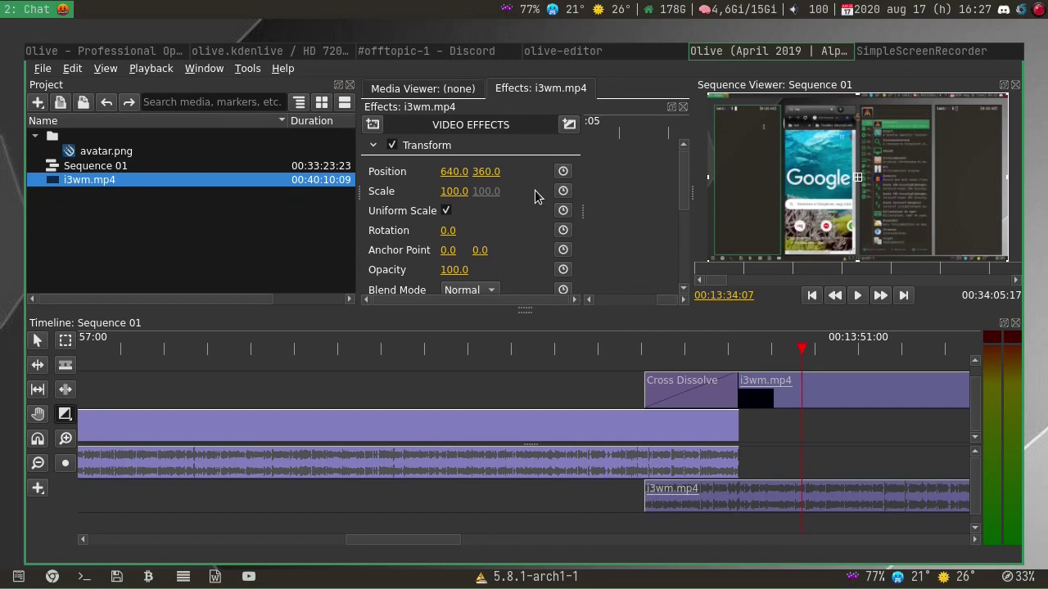
Step: Delete the upper i3wm.mp4 clip with its Cross Dissolve and linked audio, leaving the first clip selected
{"action": "left_click", "coordinate": [37, 340]}
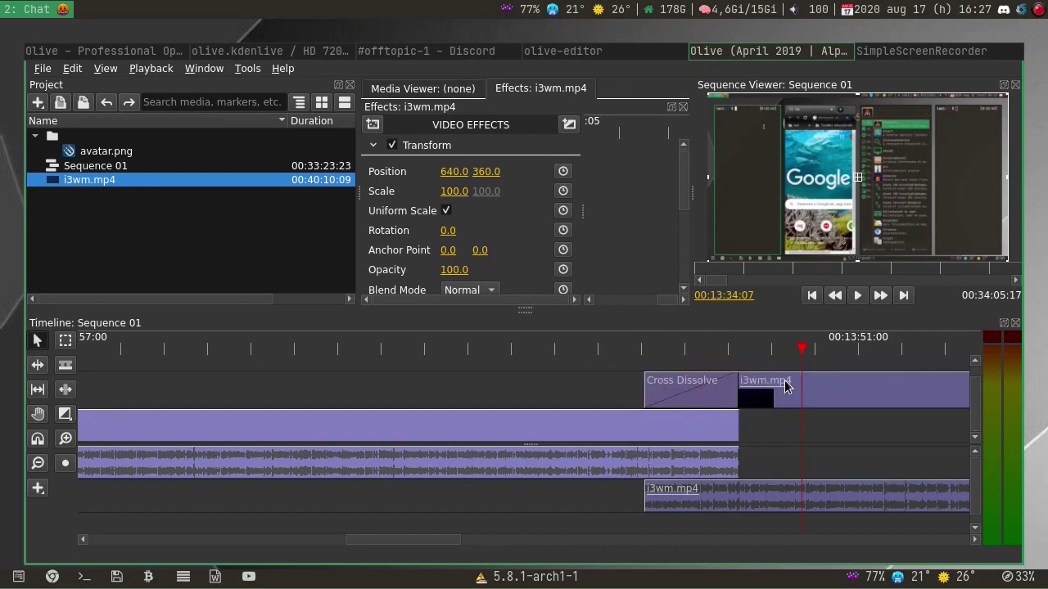
{"action": "key", "text": "Delete"}
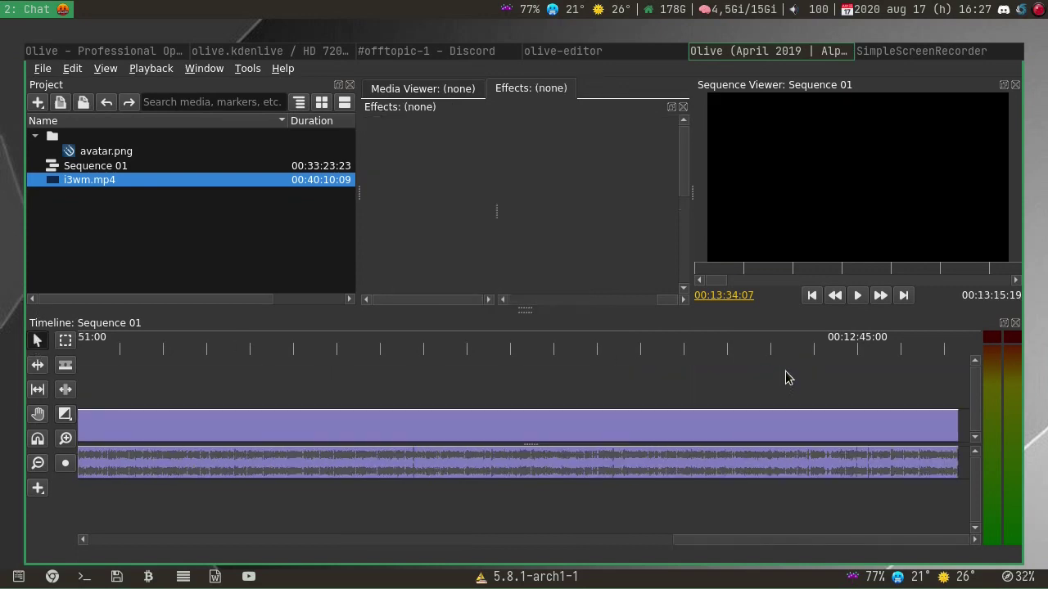
{"action": "left_click", "coordinate": [315, 430]}
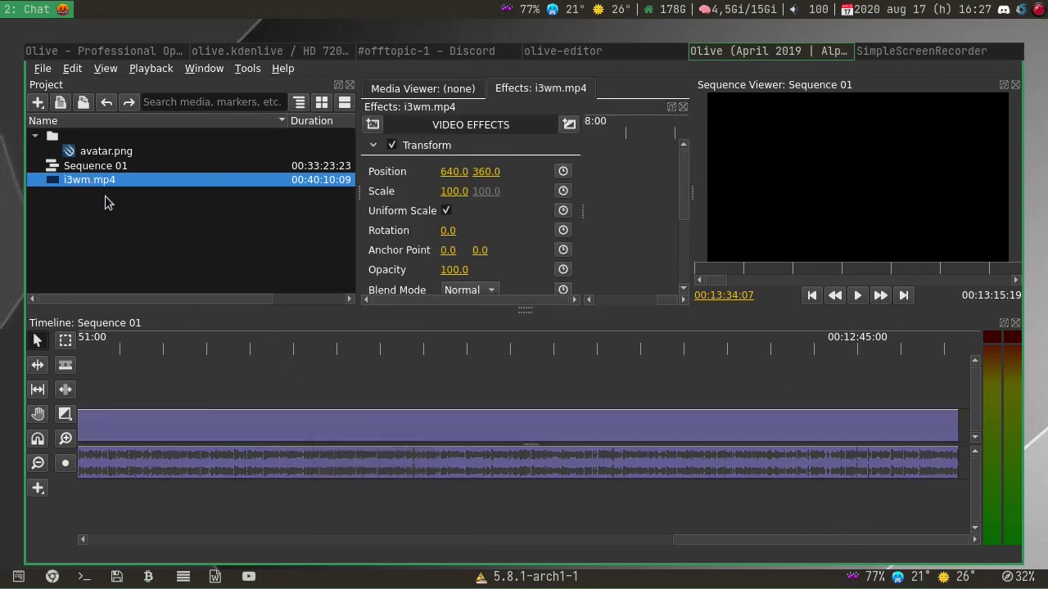
Step: Place avatar.png on the video track above the i3wm.mp4 clip and preview the sequence just before the image starts
{"action": "left_click_drag", "start_coordinate": [111, 152], "coordinate": [866, 377]}
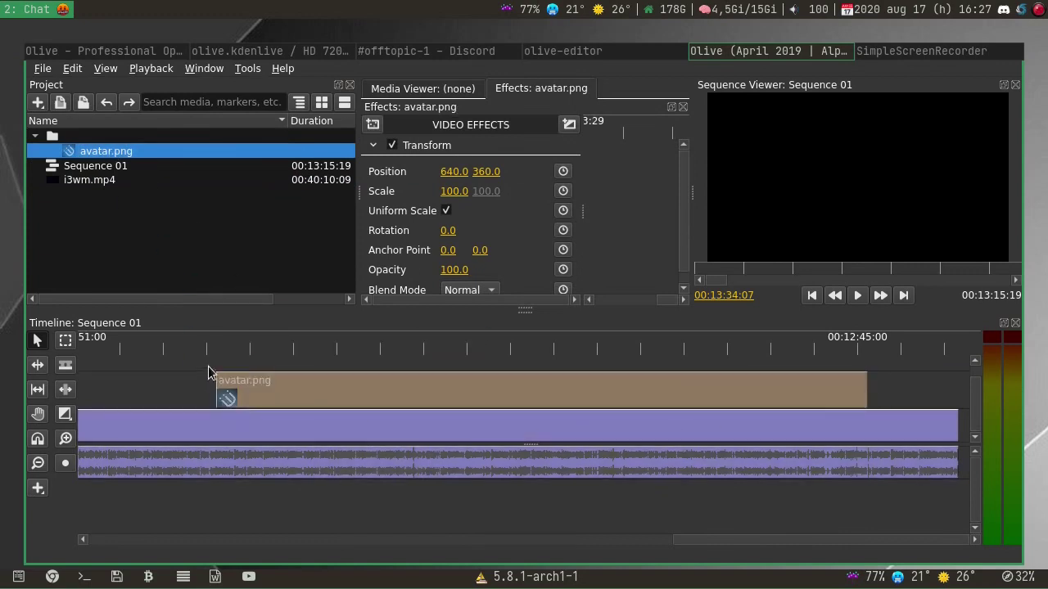
{"action": "left_click", "coordinate": [190, 363]}
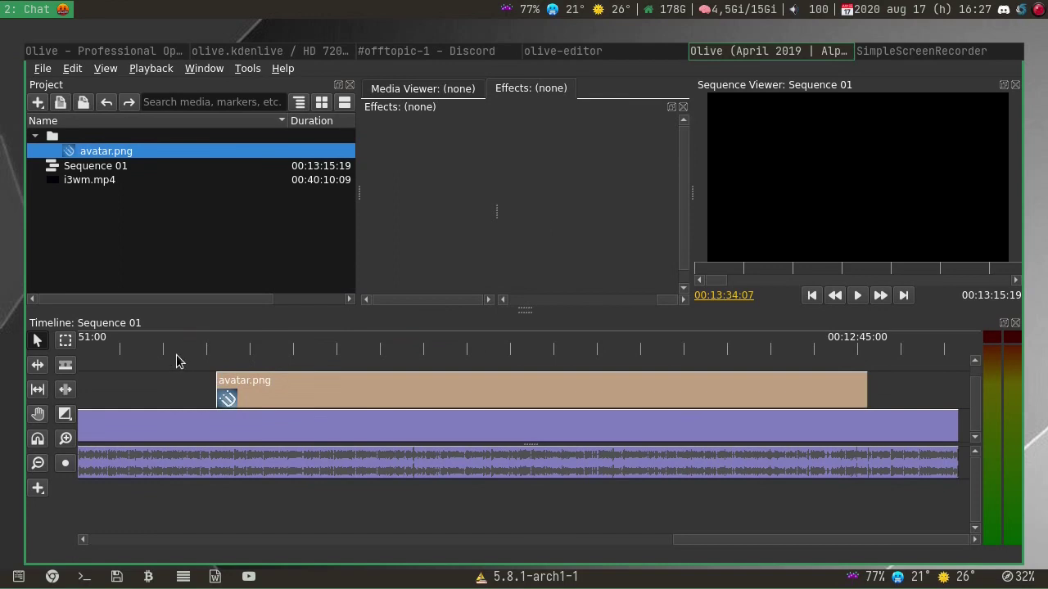
{"action": "left_click", "coordinate": [178, 350]}
{"action": "key", "text": "space"}
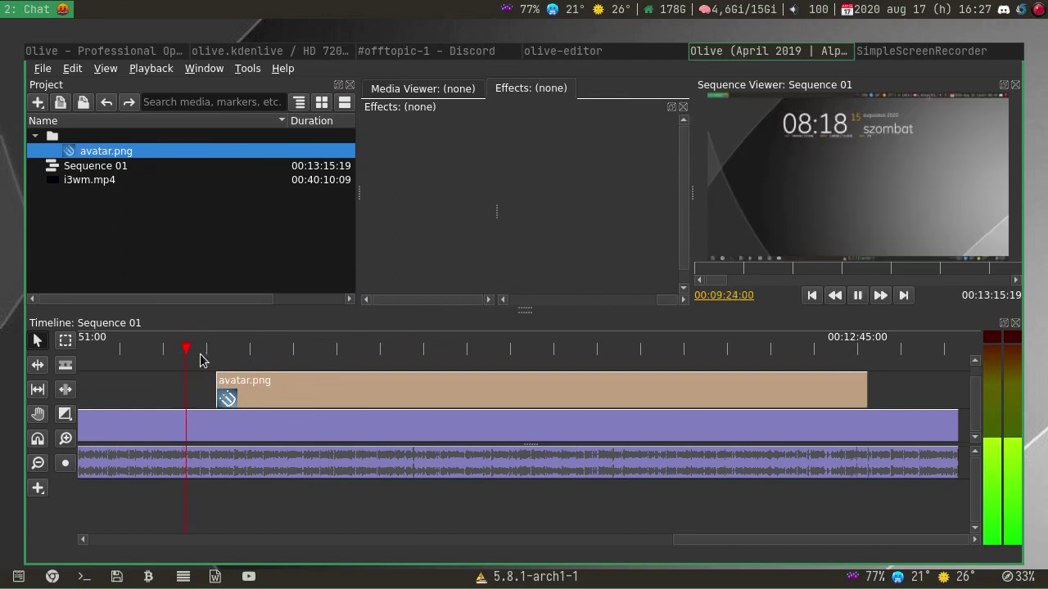
{"action": "left_click", "coordinate": [203, 351]}
{"action": "mouse_move", "coordinate": [203, 350]}
{"action": "left_mouse_down"}
{"action": "mouse_move", "coordinate": [250, 350]}
{"action": "mouse_move", "coordinate": [204, 352]}
{"action": "left_mouse_up"}
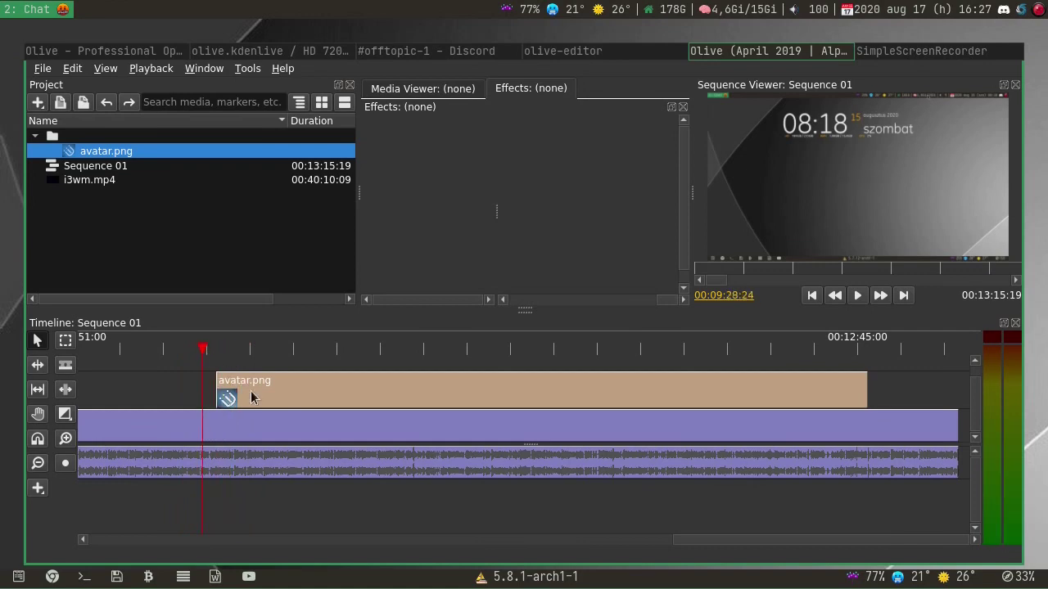
Step: Set the avatar.png clip's scale to 300 and move the playhead onto the image at about 00:09:43:08
{"action": "left_click", "coordinate": [284, 396]}
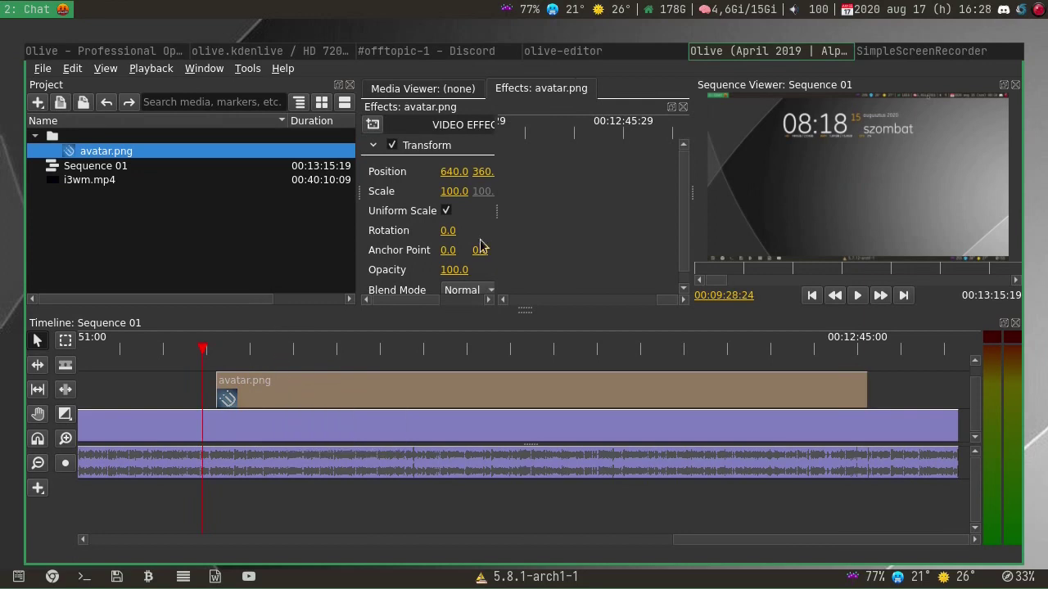
{"action": "left_click", "coordinate": [446, 191]}
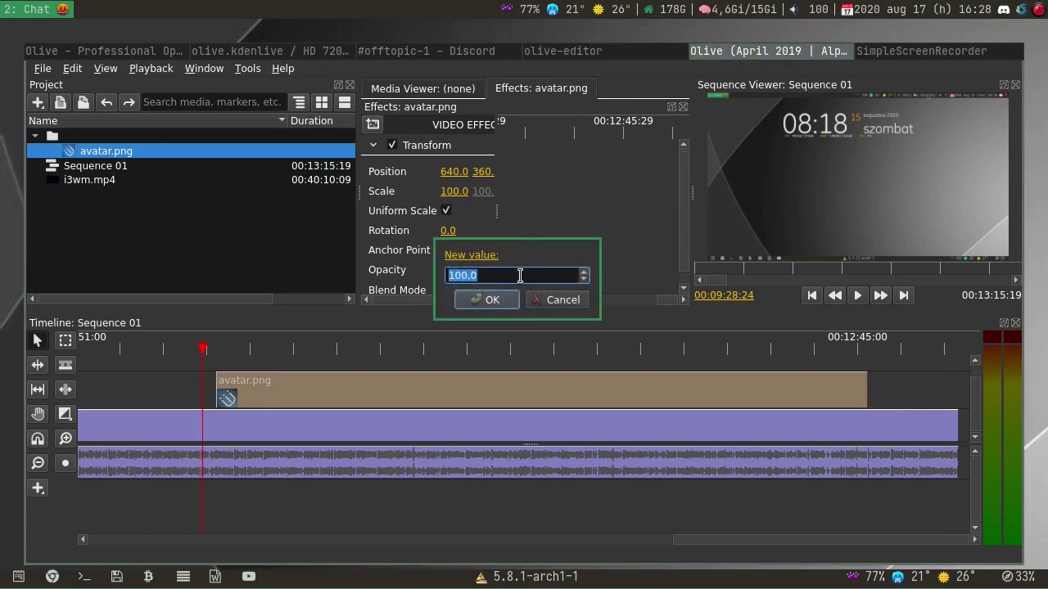
{"action": "type", "text": "300"}
{"action": "left_click", "coordinate": [489, 300]}
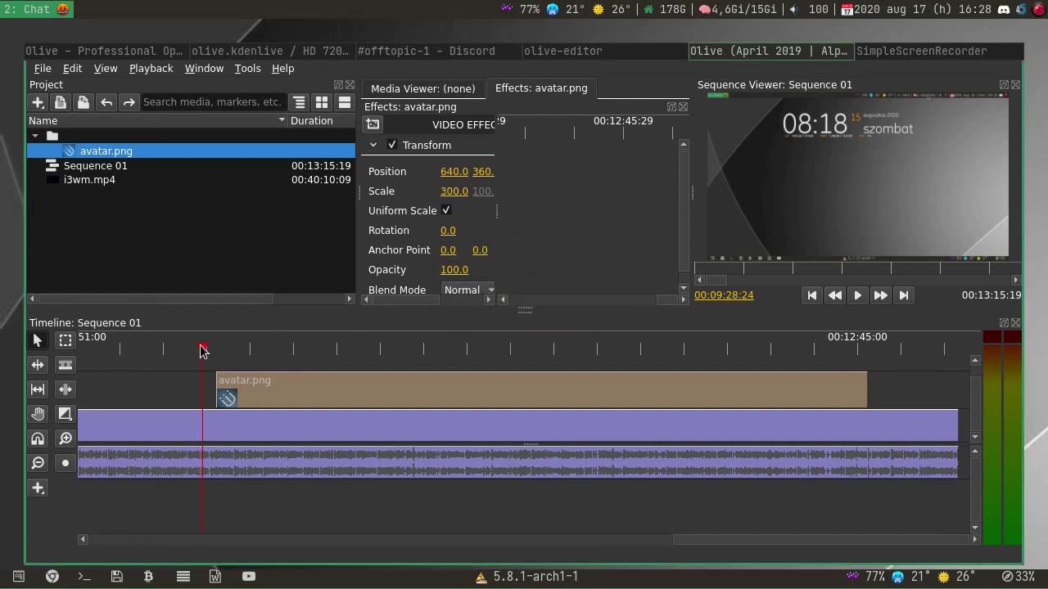
{"action": "left_click_drag", "start_coordinate": [204, 349], "coordinate": [250, 349]}
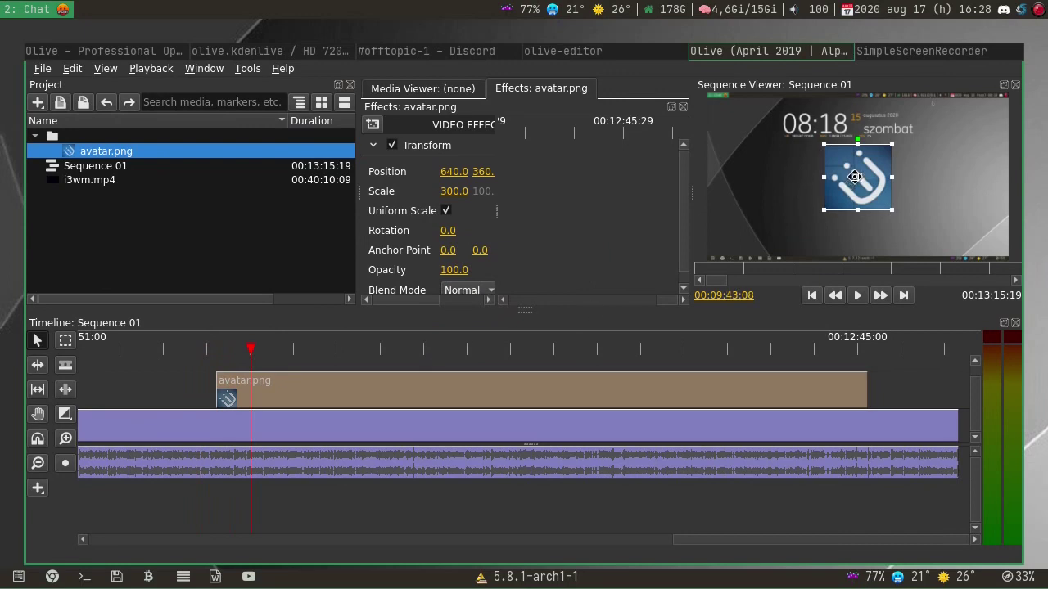
Step: Shift the avatar image's anchor point to about -217, 91 and enlarge the image in the viewer to a scale of about 378.5
{"action": "left_click_drag", "start_coordinate": [855, 176], "coordinate": [805, 204]}
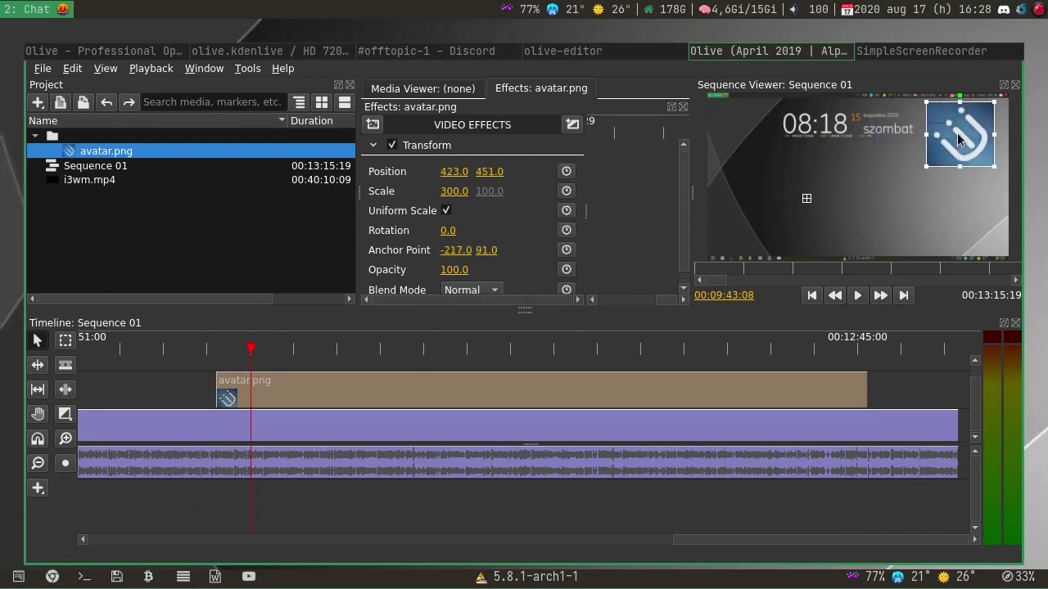
{"action": "left_click_drag", "start_coordinate": [933, 156], "coordinate": [909, 225]}
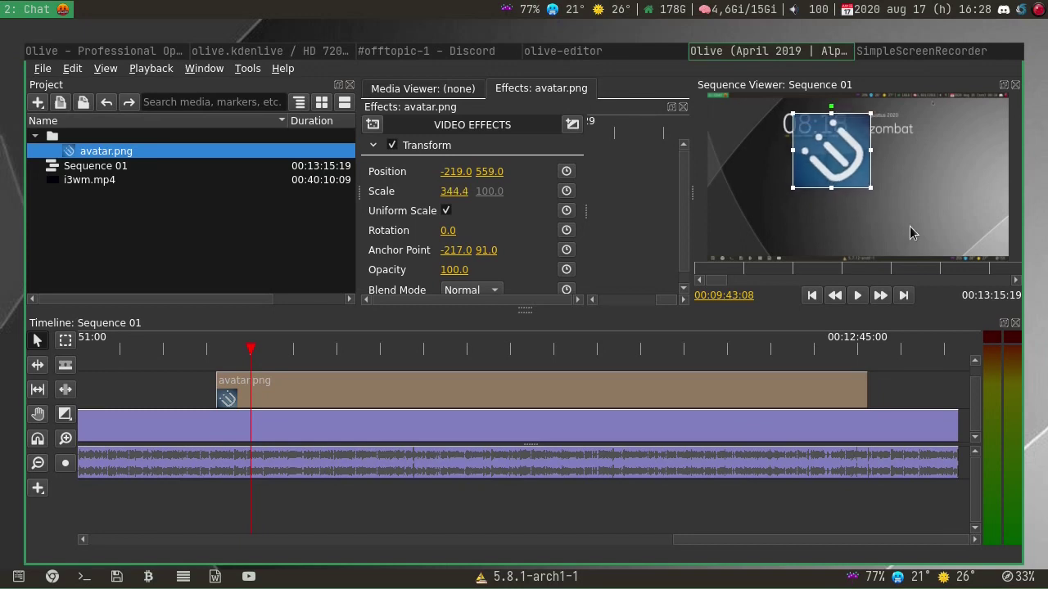
{"action": "left_click_drag", "start_coordinate": [830, 190], "coordinate": [830, 224]}
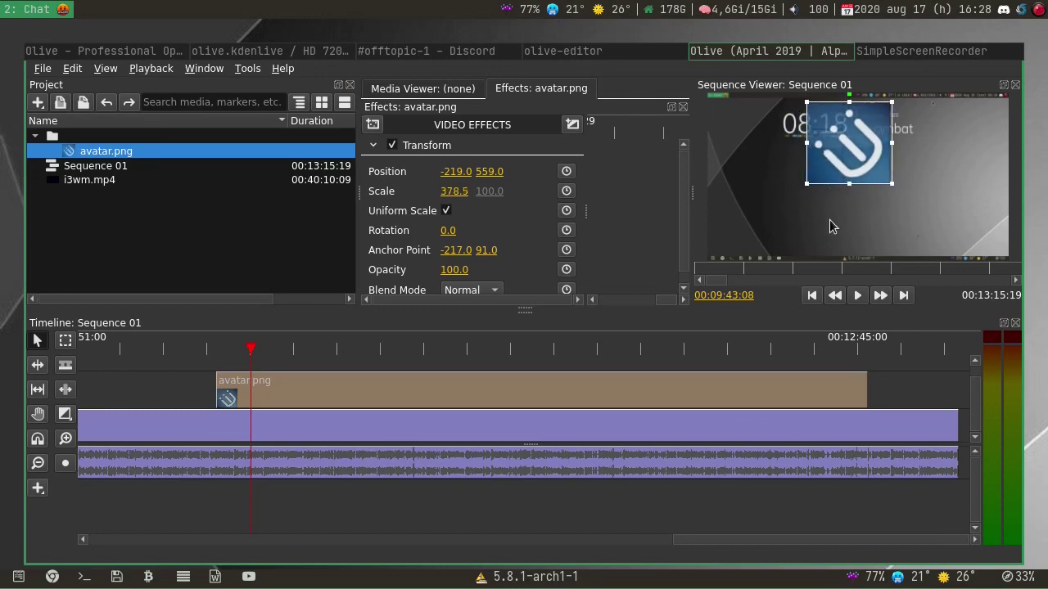
Step: Move the avatar image to the lower-left part of the video frame, at position about -537, 820
{"action": "left_click_drag", "start_coordinate": [856, 134], "coordinate": [841, 190]}
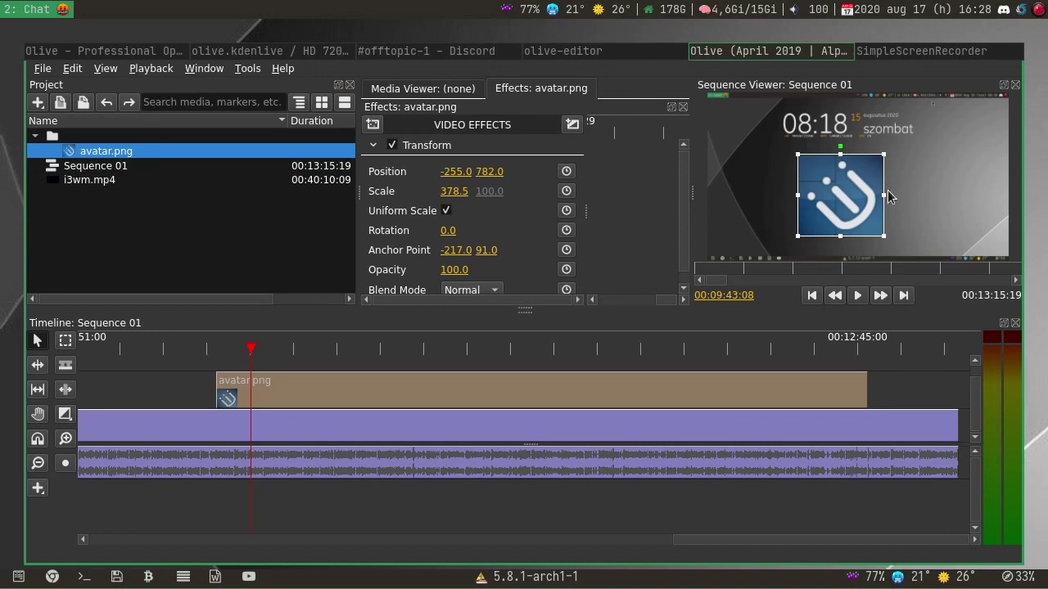
{"action": "left_click_drag", "start_coordinate": [845, 199], "coordinate": [797, 189]}
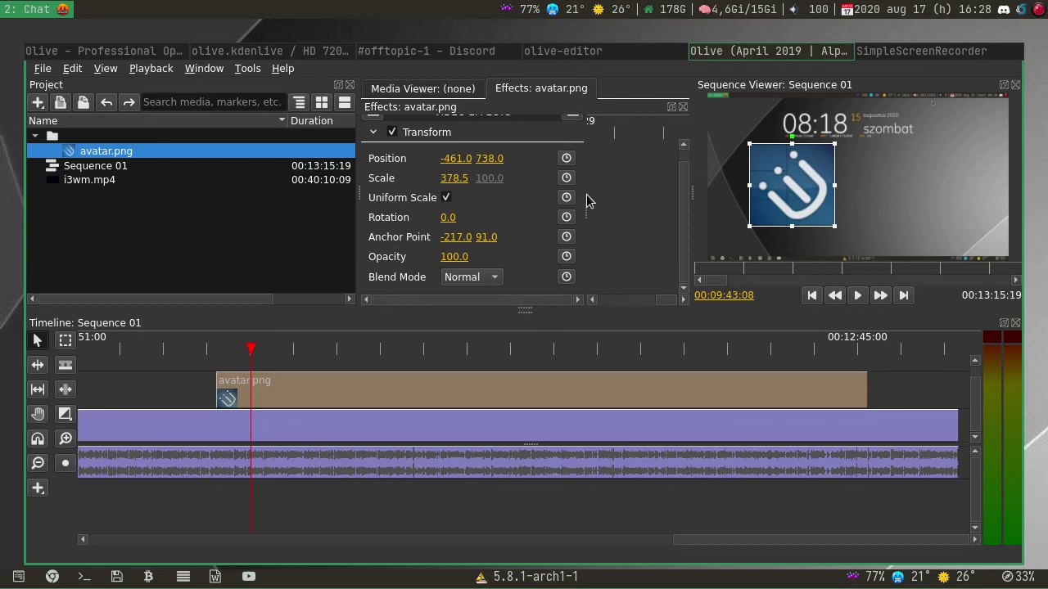
{"action": "left_click_drag", "start_coordinate": [796, 190], "coordinate": [776, 213]}
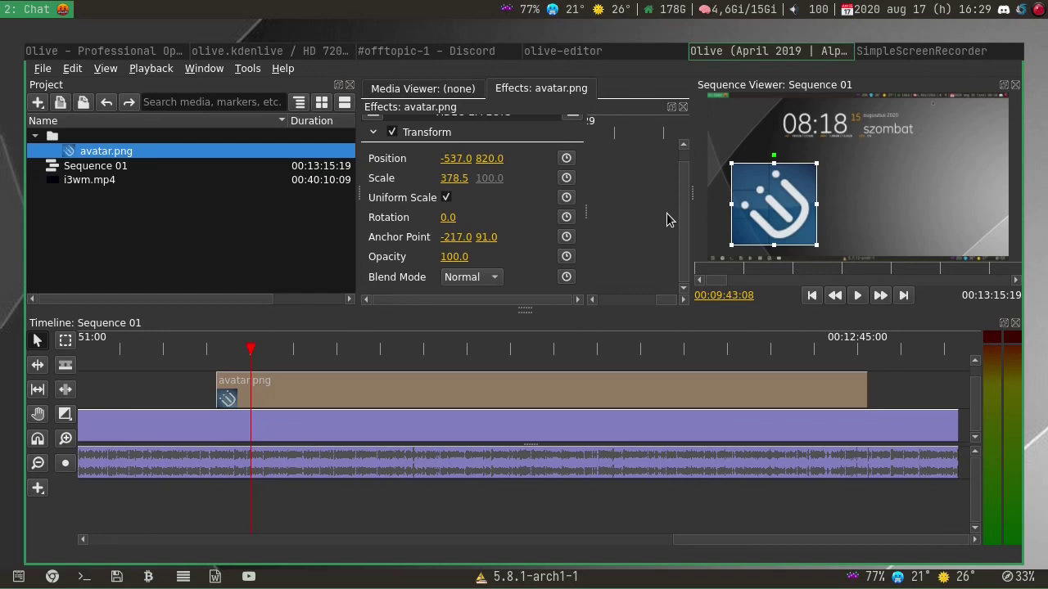
Step: Enable Scale keyframes for avatar.png at 00:09:43:08 and set the scale to 550 at 00:11:21:27
{"action": "left_click", "coordinate": [567, 179]}
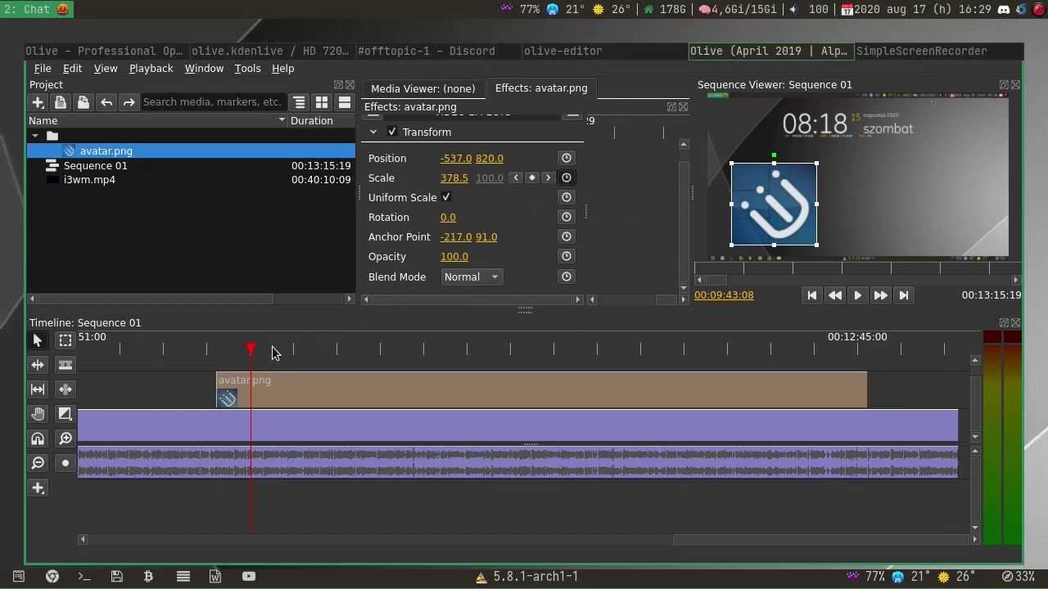
{"action": "left_click_drag", "start_coordinate": [253, 352], "coordinate": [580, 354]}
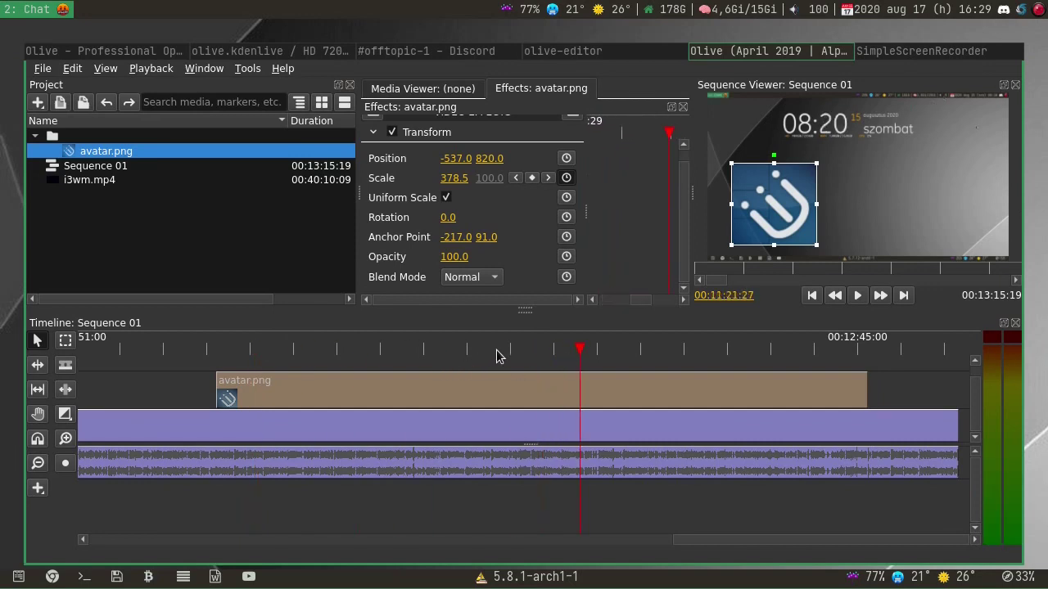
{"action": "left_click", "coordinate": [453, 178]}
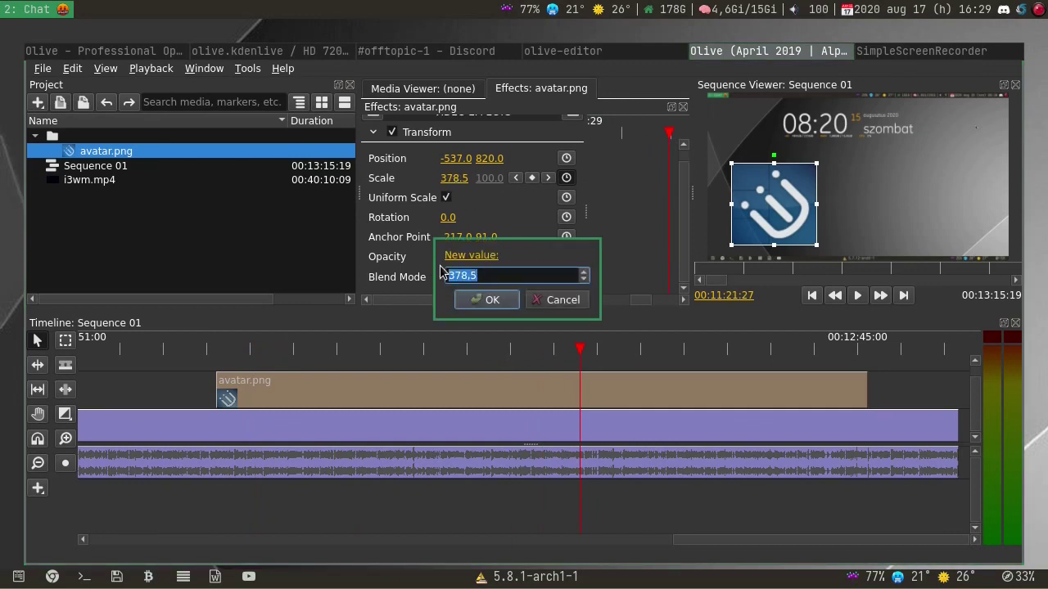
{"action": "type", "text": "550"}
{"action": "left_click", "coordinate": [487, 300]}
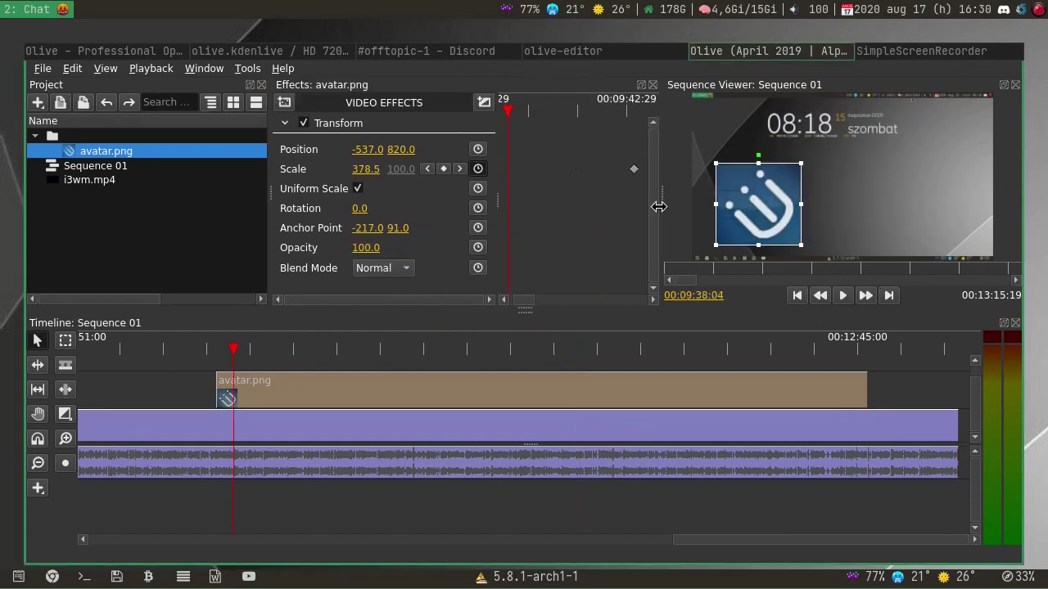
Step: Play the sequence from 00:09:34:28 to preview the avatar image's scale animation
{"action": "left_click_drag", "start_coordinate": [233, 349], "coordinate": [223, 348]}
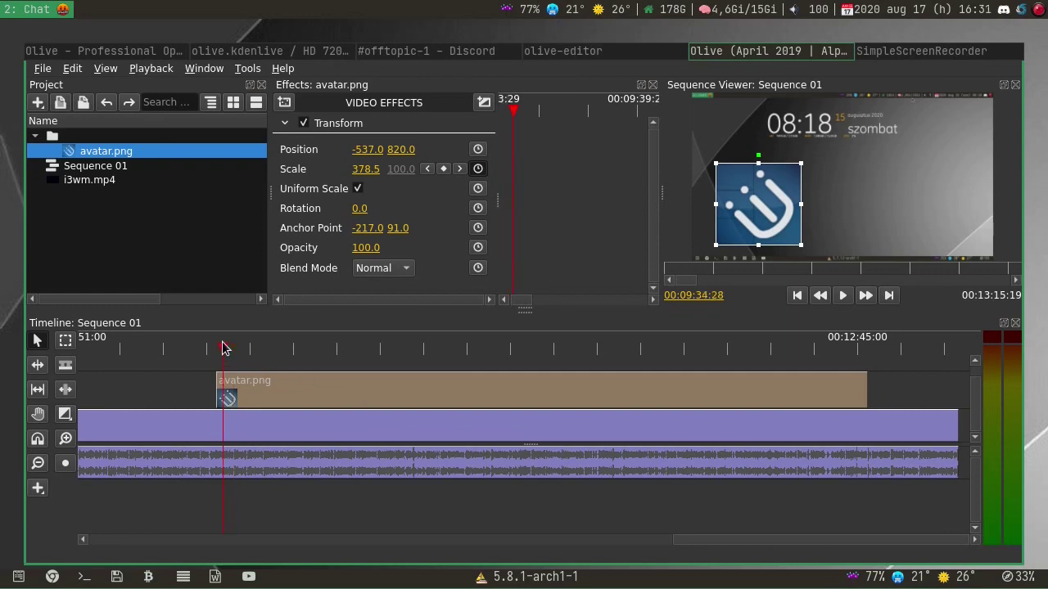
{"action": "key", "text": "space"}
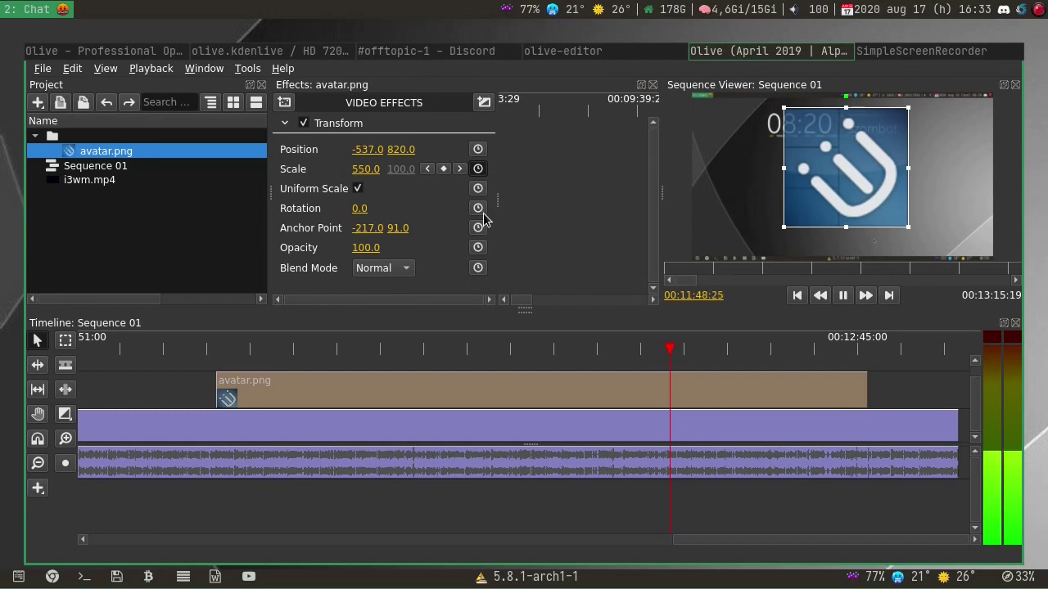
{"action": "key", "text": "space"}
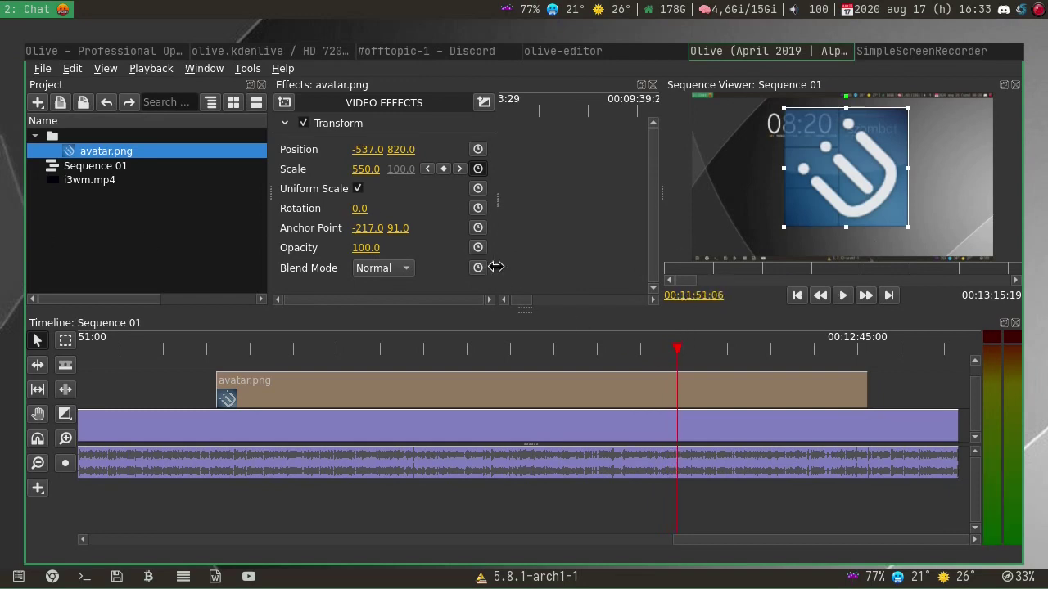
Step: Enable Rotation keyframes for avatar.png at 00:11:51:06 and set the rotation to 10 at 00:12:17:26
{"action": "left_click", "coordinate": [478, 208]}
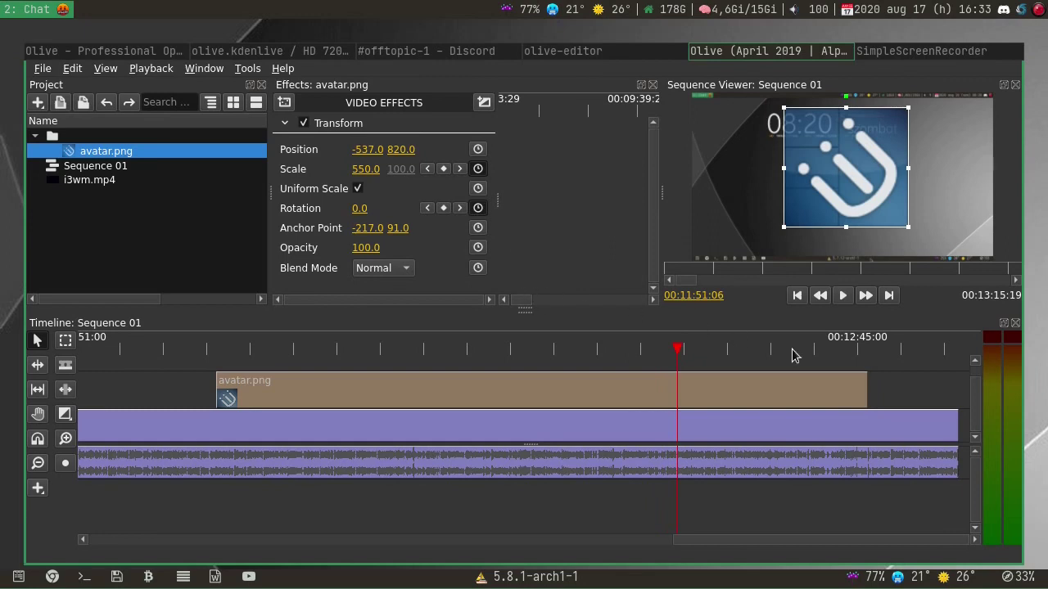
{"action": "left_click", "coordinate": [732, 350]}
{"action": "left_click", "coordinate": [767, 349]}
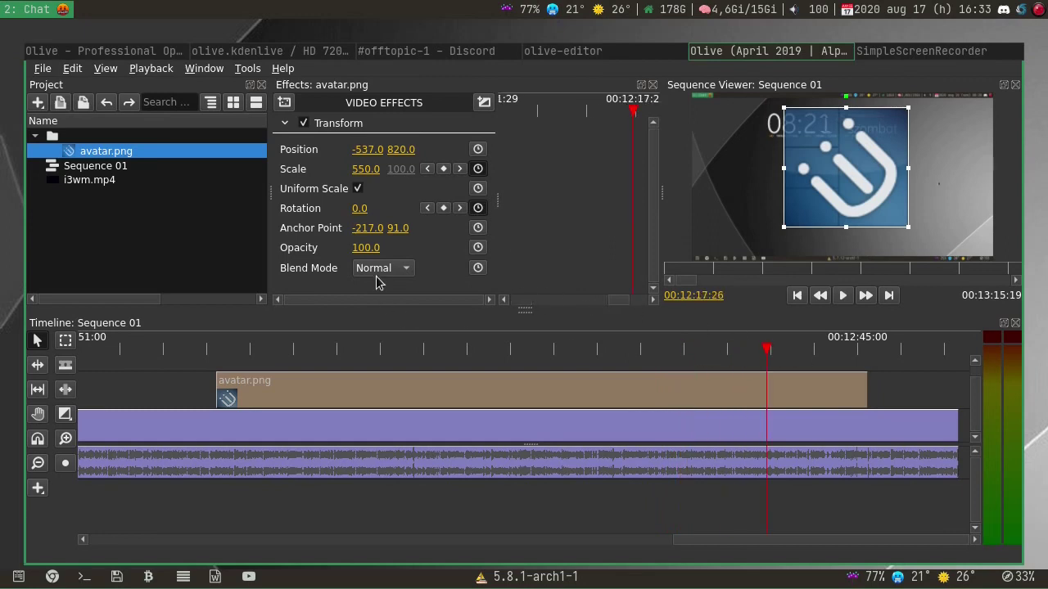
{"action": "left_click", "coordinate": [359, 210]}
{"action": "left_click", "coordinate": [471, 276]}
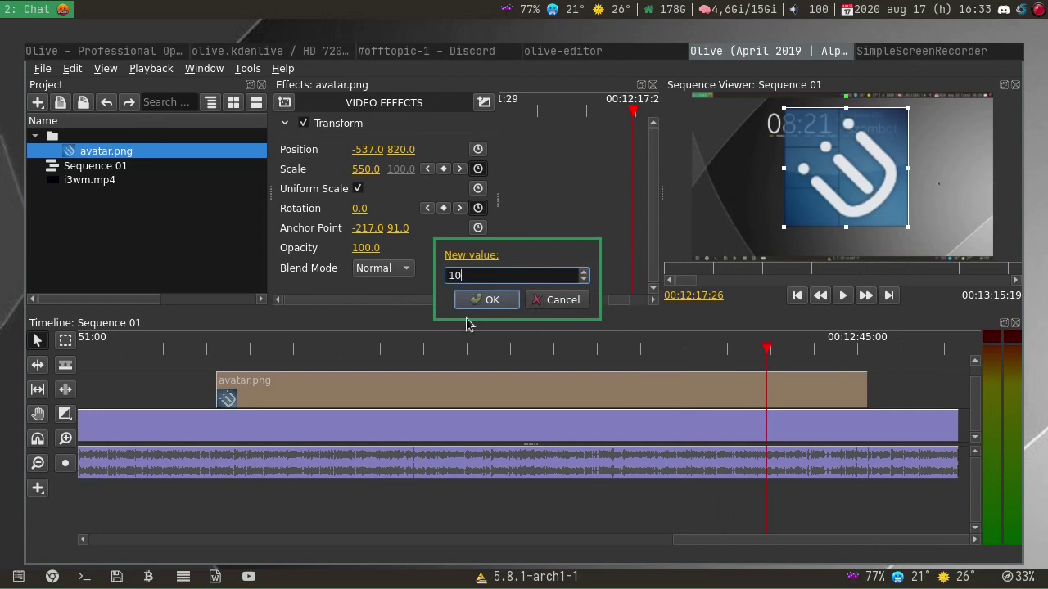
{"action": "left_click", "coordinate": [484, 299]}
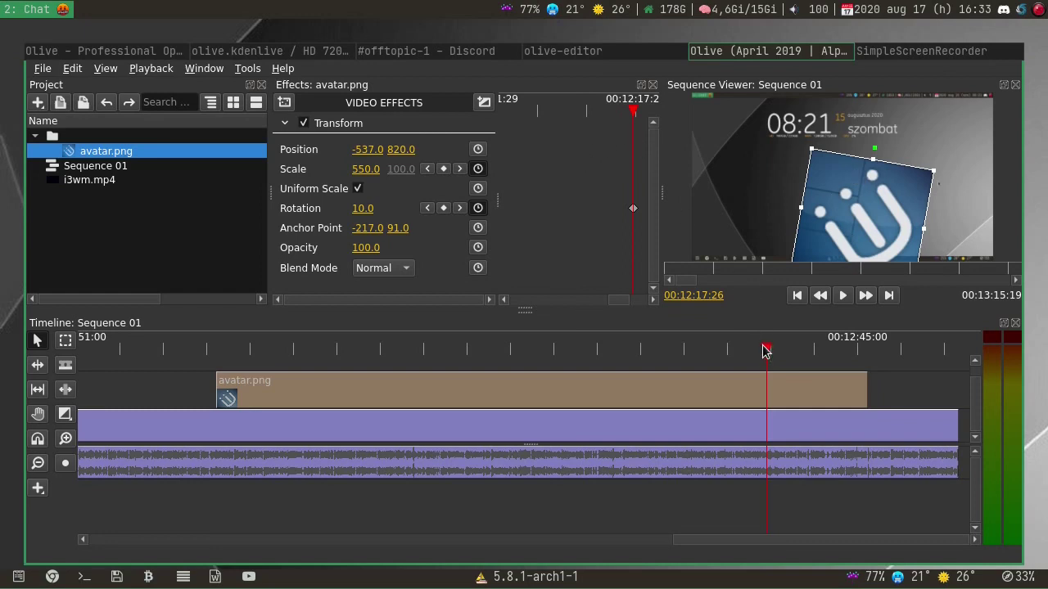
Step: Move the playhead to 00:12:31:03 and open the Rotation value of avatar.png for editing
{"action": "left_click_drag", "start_coordinate": [766, 349], "coordinate": [812, 347]}
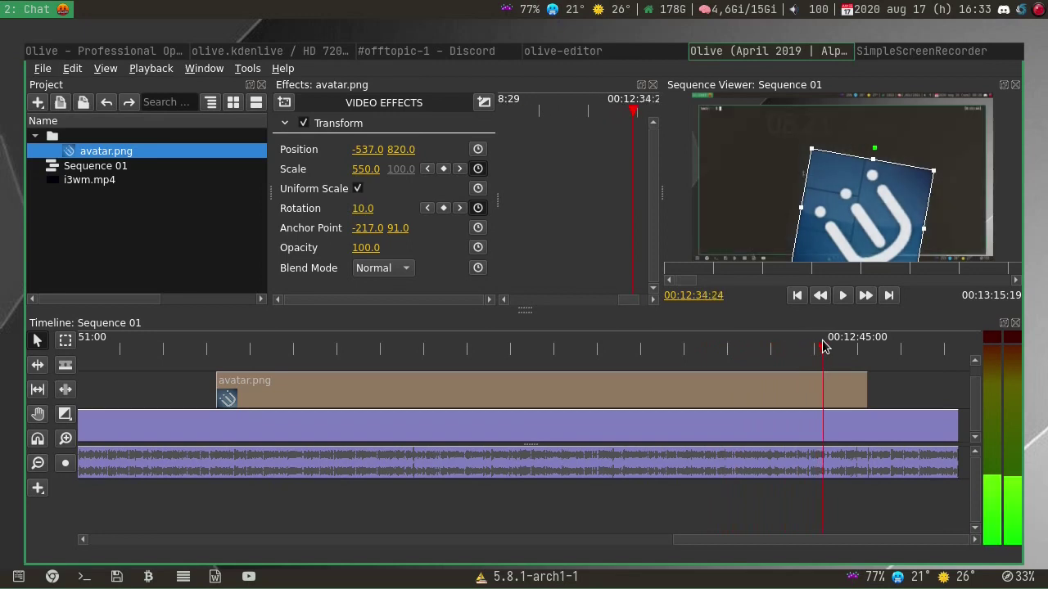
{"action": "mouse_move", "coordinate": [810, 347]}
{"action": "left_mouse_down"}
{"action": "mouse_move", "coordinate": [737, 347]}
{"action": "mouse_move", "coordinate": [812, 354]}
{"action": "left_mouse_up"}
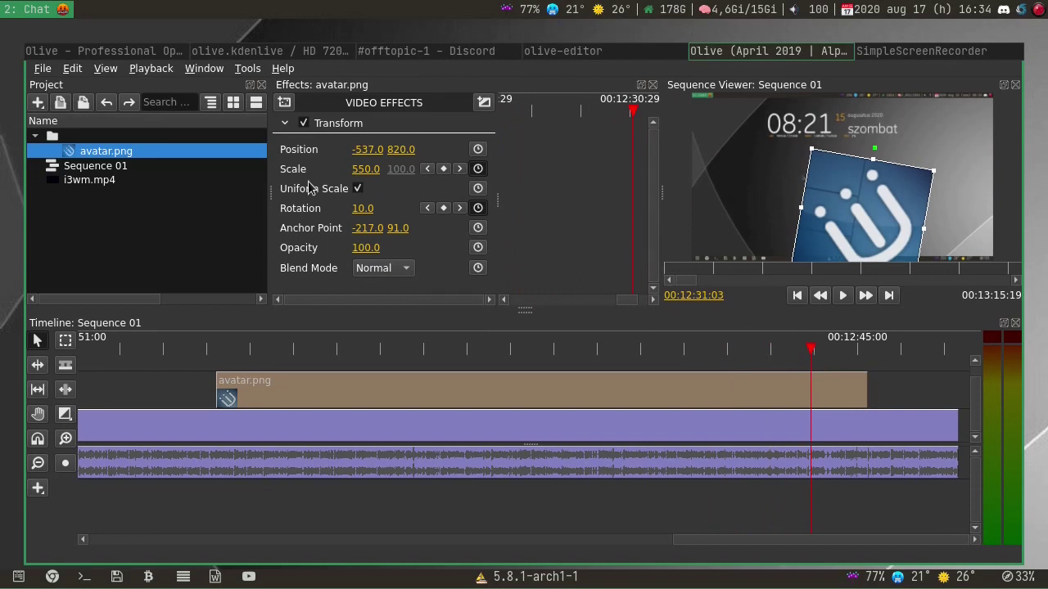
{"action": "left_click", "coordinate": [363, 210]}
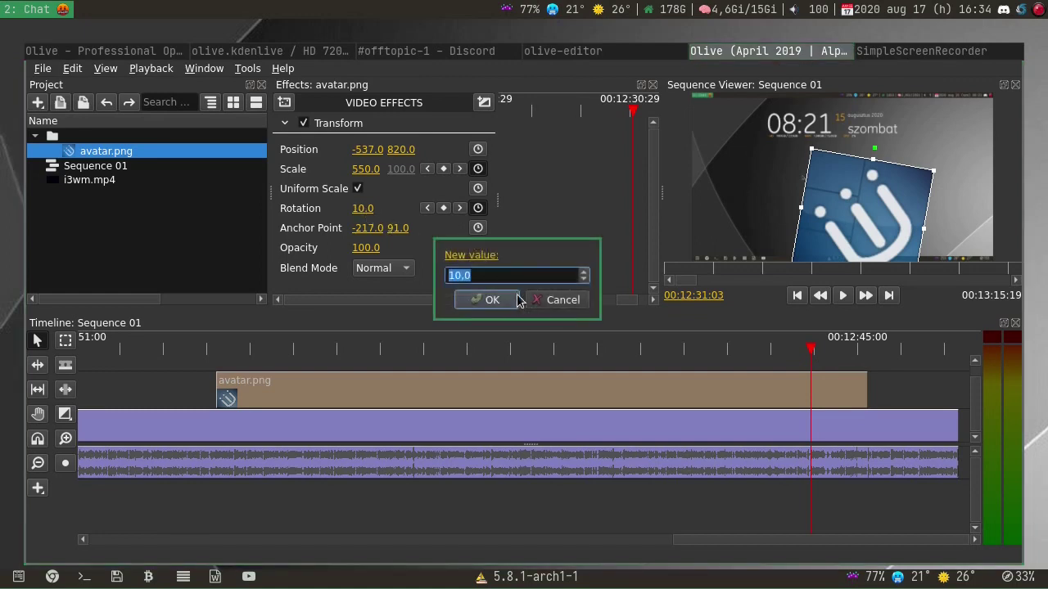
{"action": "left_click_drag", "start_coordinate": [460, 275], "coordinate": [439, 308]}
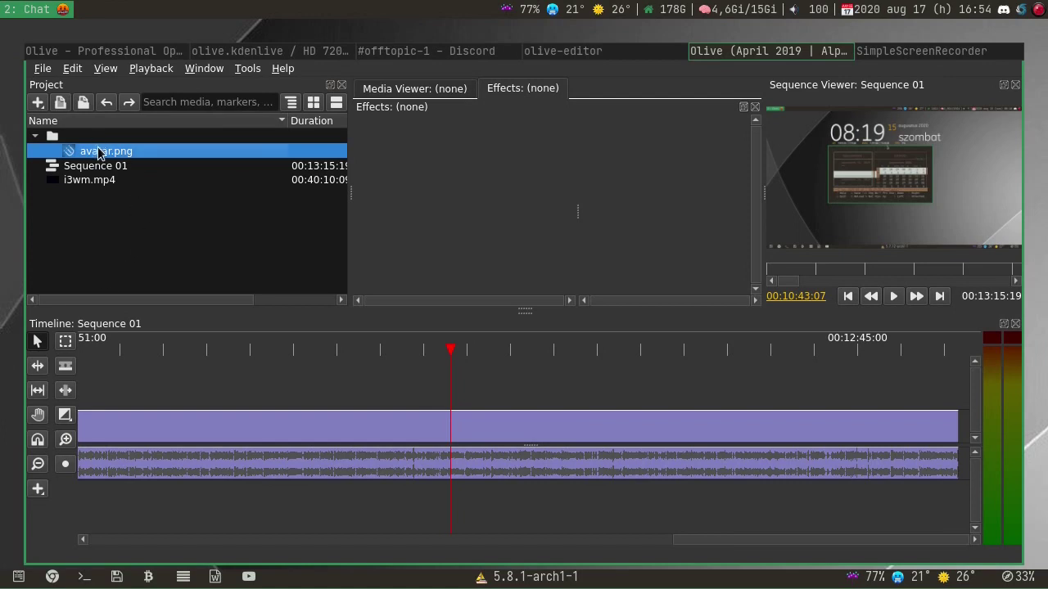
Step: Place avatar.png on the track above the video from 00:10:23:15 and enable Scale keyframes at the clip's start
{"action": "left_click_drag", "start_coordinate": [98, 152], "coordinate": [678, 399]}
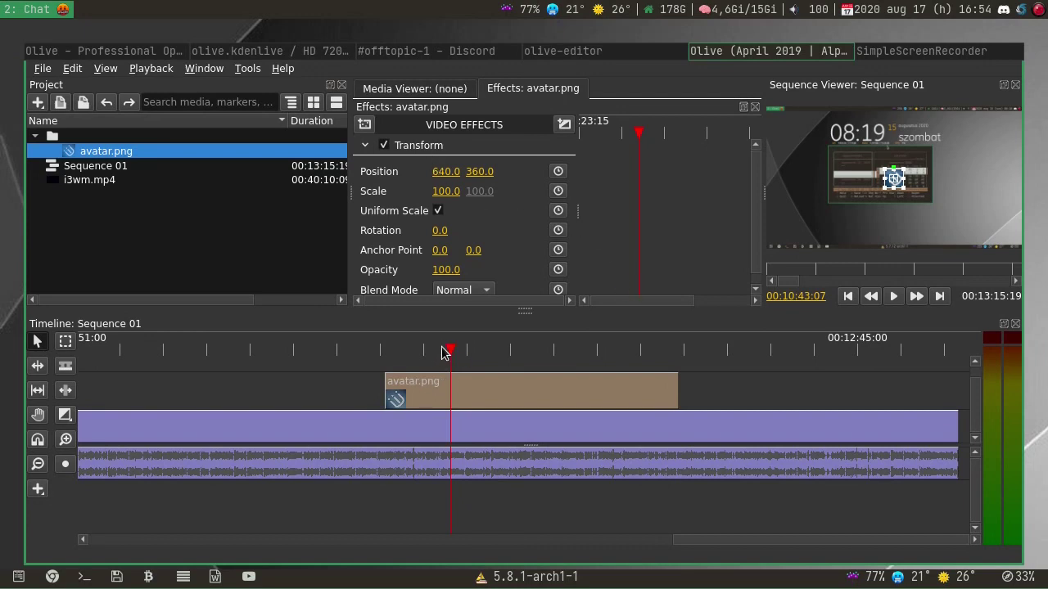
{"action": "left_click_drag", "start_coordinate": [450, 350], "coordinate": [386, 349]}
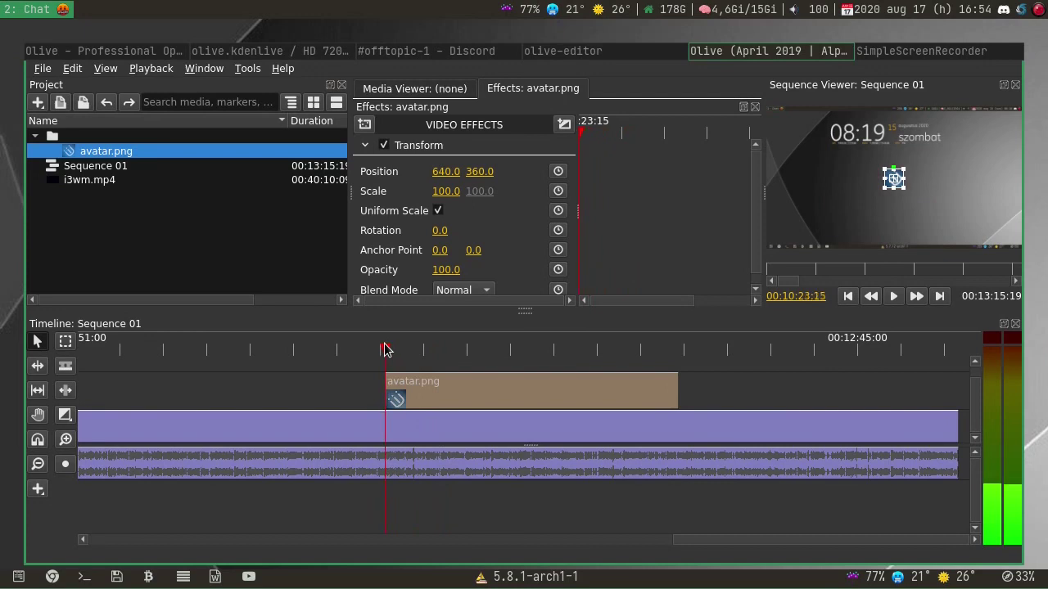
{"action": "left_click", "coordinate": [557, 191]}
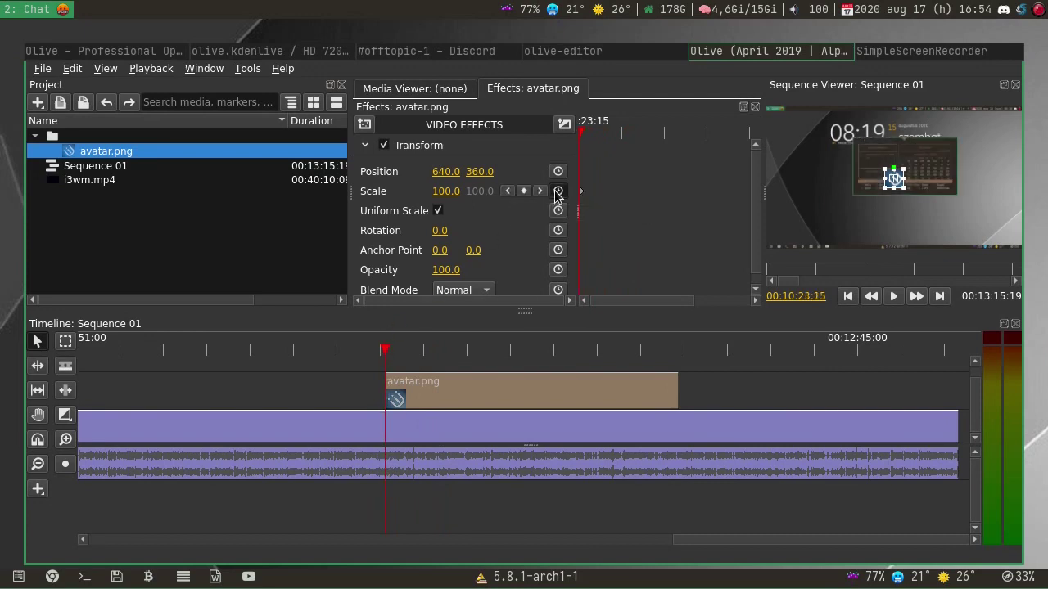
Step: Add a Scale keyframe for avatar.png at 00:10:46:19 with the scale set to 500
{"action": "left_click", "coordinate": [649, 131]}
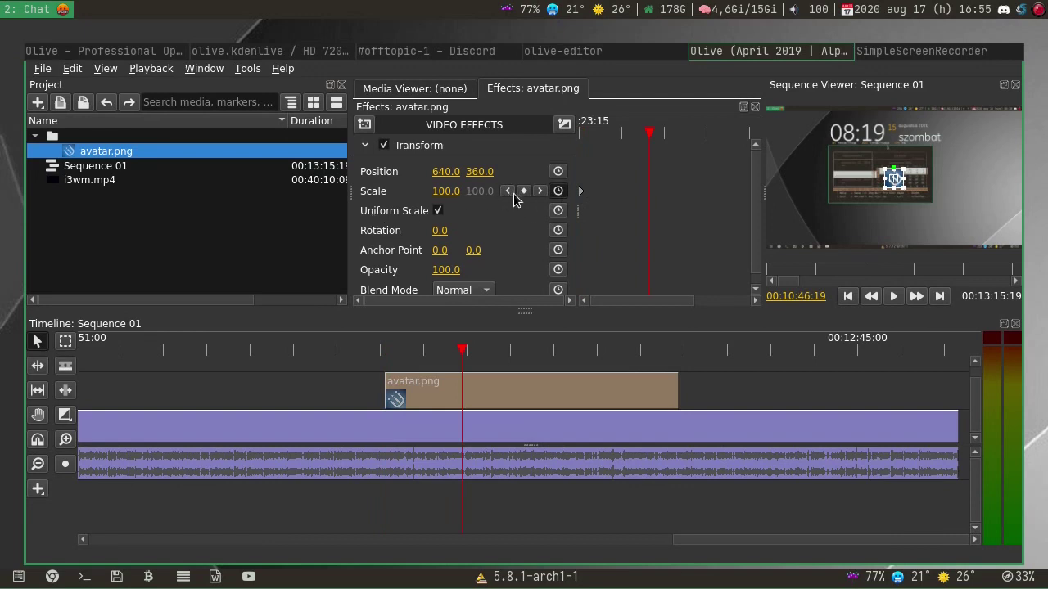
{"action": "left_click", "coordinate": [650, 192]}
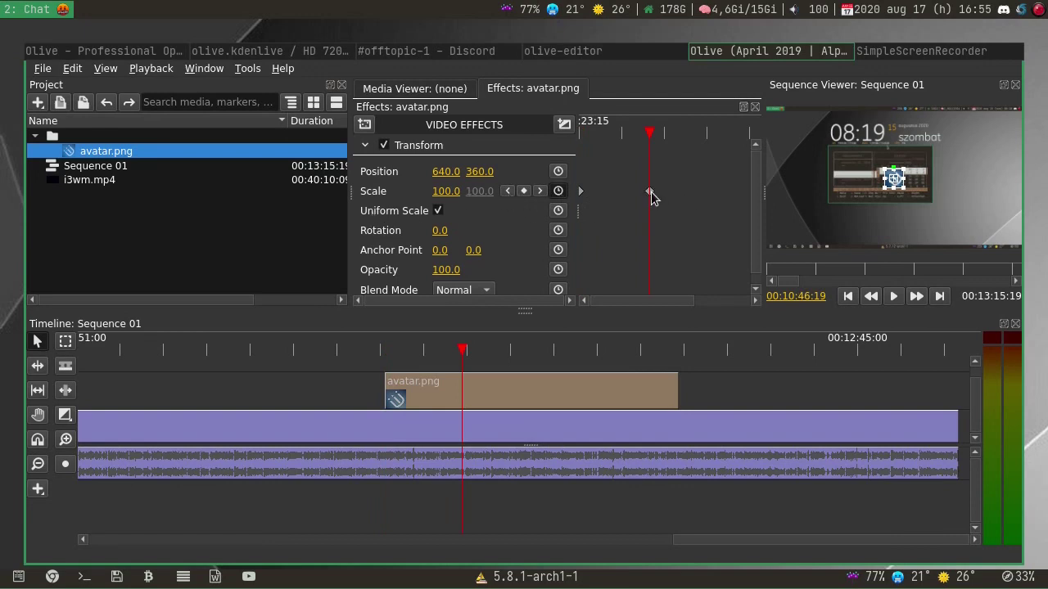
{"action": "left_click", "coordinate": [446, 191]}
{"action": "key", "text": "BackSpace"}
{"action": "type", "text": "5"}
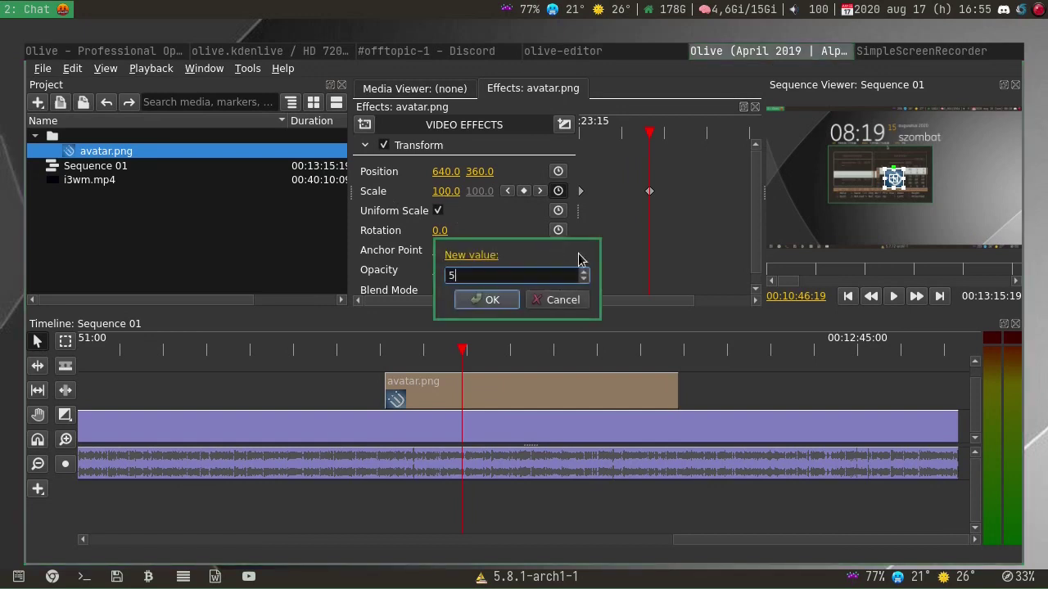
{"action": "type", "text": "00"}
{"action": "left_click", "coordinate": [499, 300]}
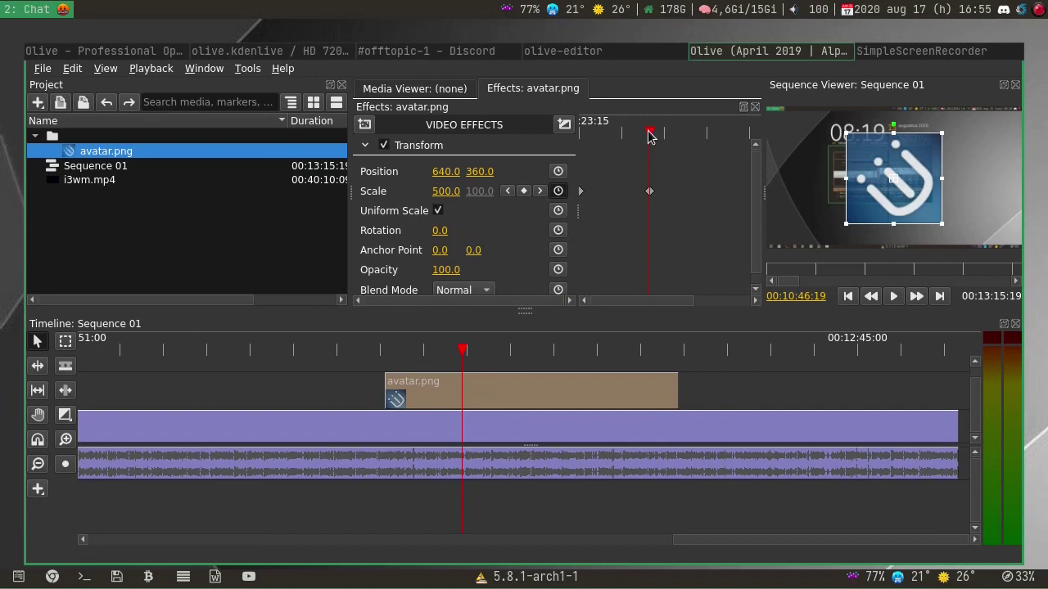
Step: Add a Scale keyframe for avatar.png at 00:11:12:21 with the scale set to 200
{"action": "left_click_drag", "start_coordinate": [649, 135], "coordinate": [728, 135]}
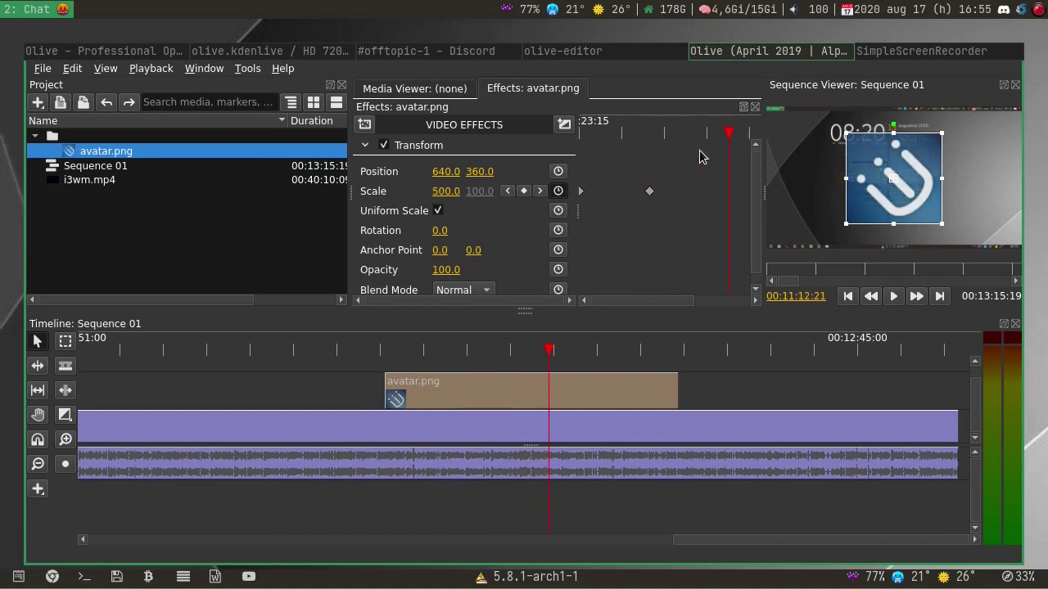
{"action": "left_click", "coordinate": [524, 191]}
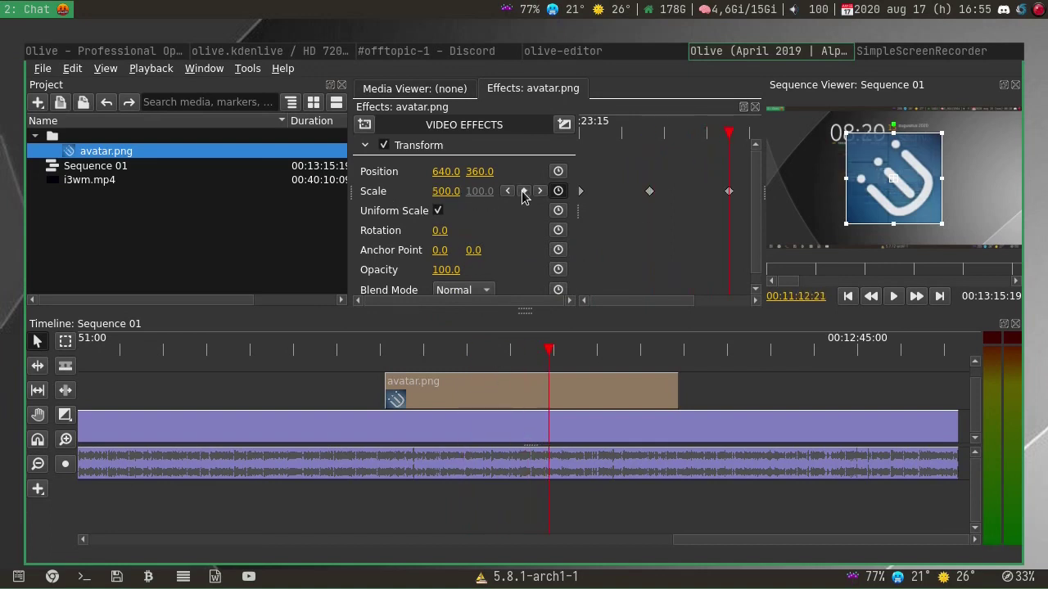
{"action": "left_click", "coordinate": [447, 193]}
{"action": "type", "text": "200"}
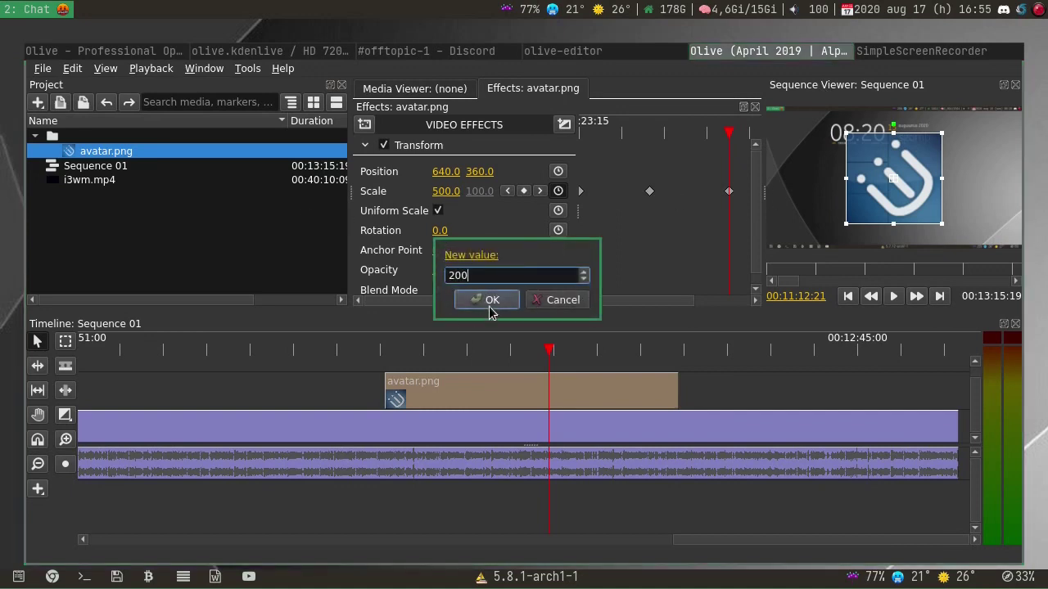
{"action": "left_click", "coordinate": [489, 300]}
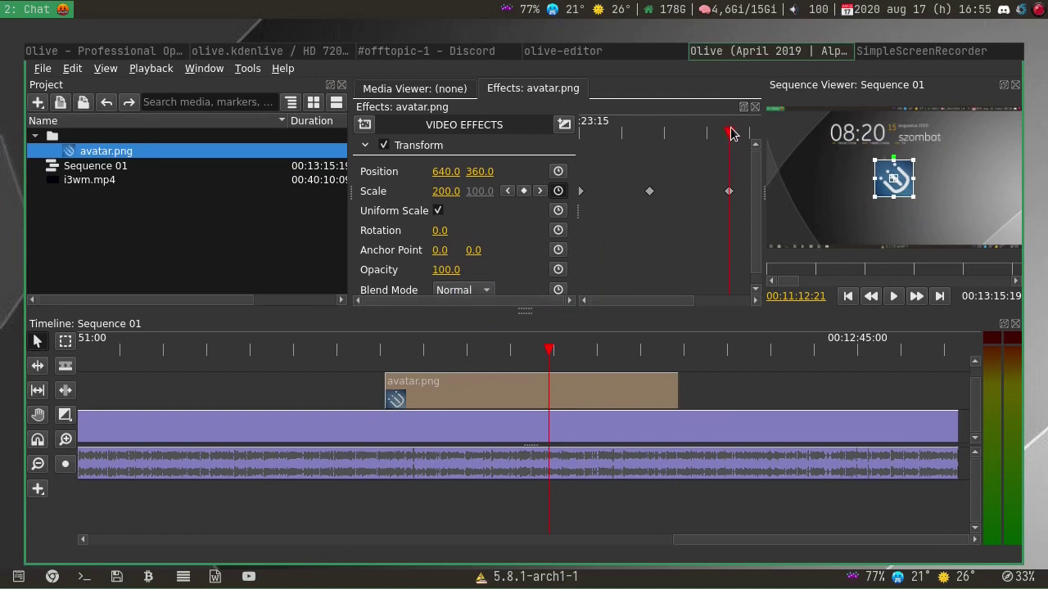
Step: Enable Rotation keyframes for avatar.png at 00:10:23:15 and add a keyframe at 00:10:46:19 with the rotation set to 90
{"action": "left_click_drag", "start_coordinate": [447, 350], "coordinate": [411, 352]}
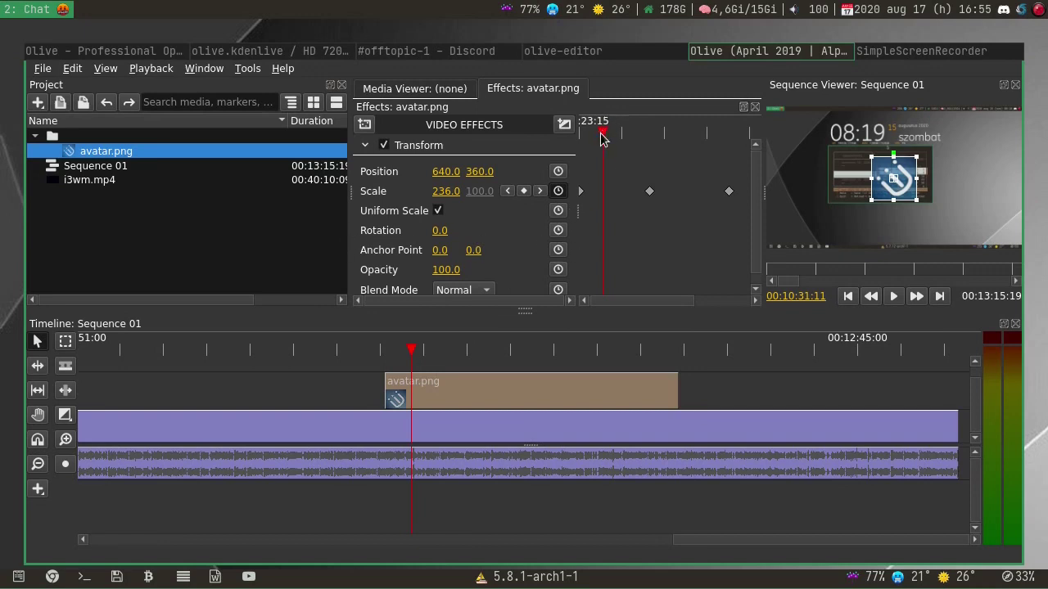
{"action": "left_click_drag", "start_coordinate": [604, 134], "coordinate": [580, 132]}
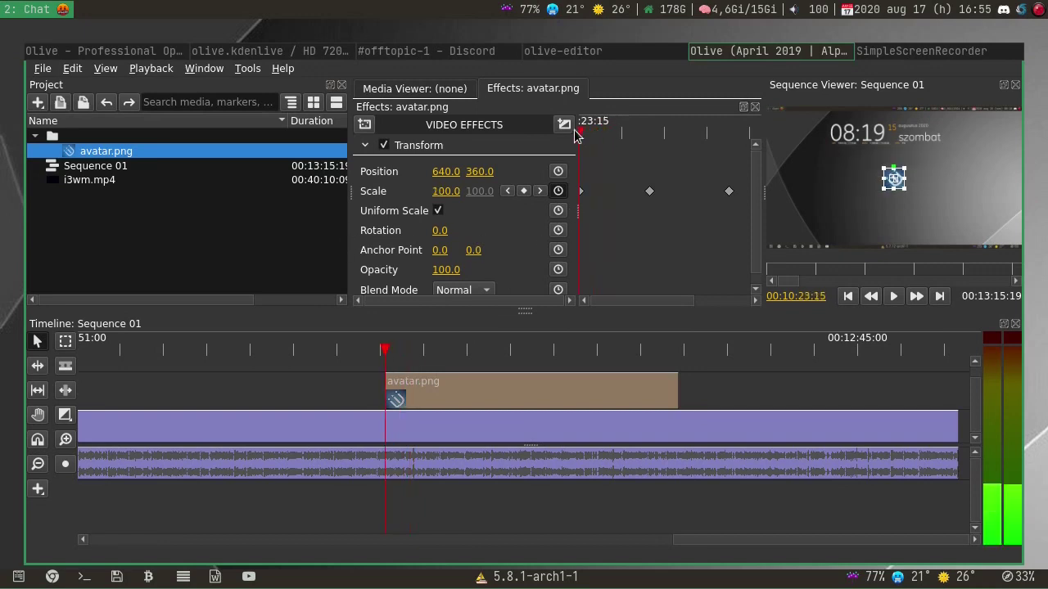
{"action": "left_click", "coordinate": [557, 230]}
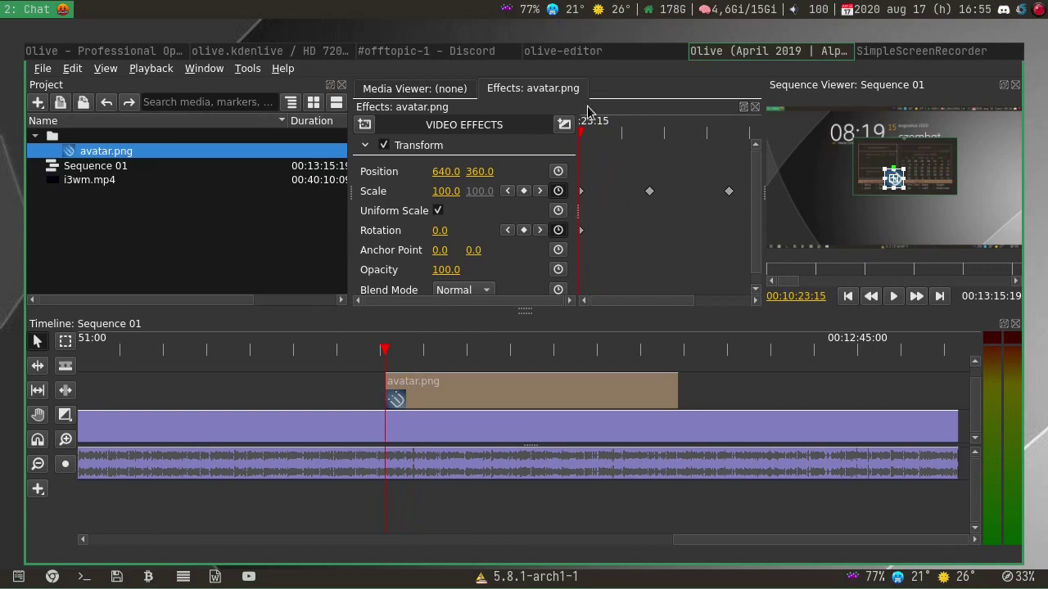
{"action": "left_click_drag", "start_coordinate": [585, 135], "coordinate": [649, 136]}
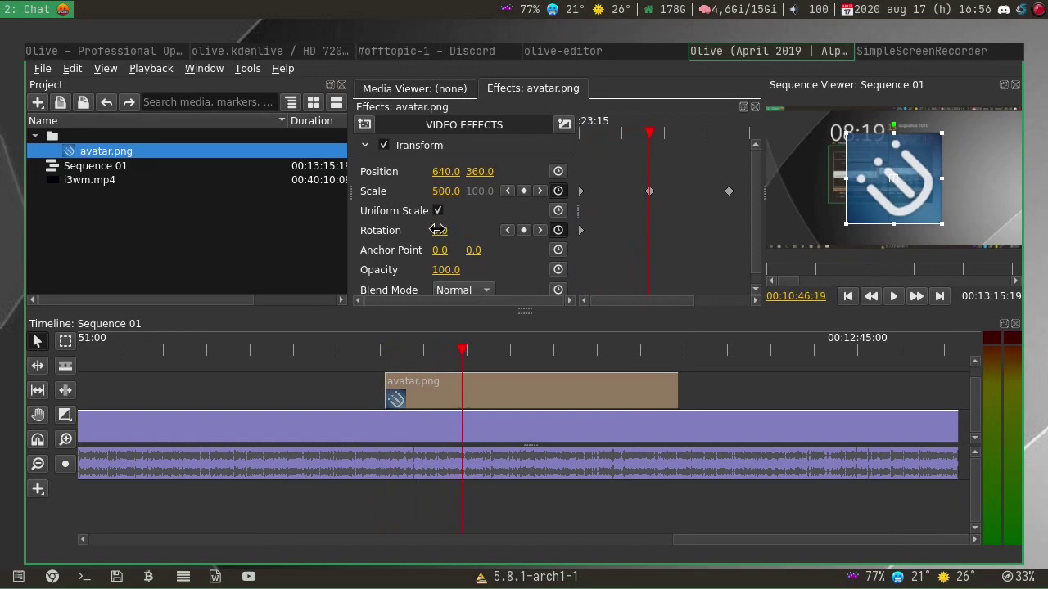
{"action": "left_click", "coordinate": [524, 230]}
{"action": "left_click", "coordinate": [440, 230]}
{"action": "type", "text": "9"}
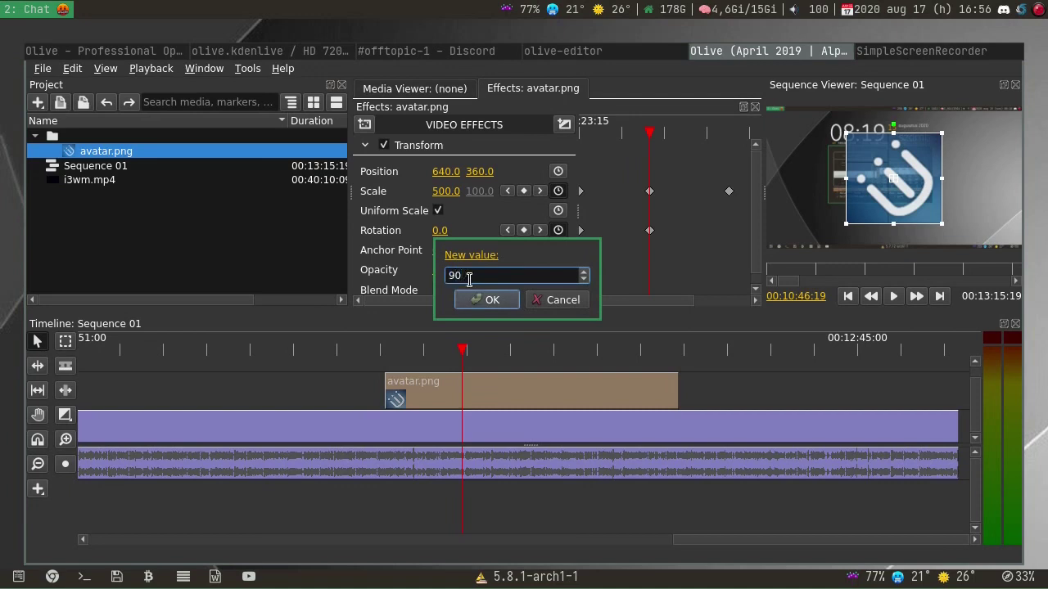
{"action": "type", "text": "0"}
{"action": "left_click", "coordinate": [483, 306]}
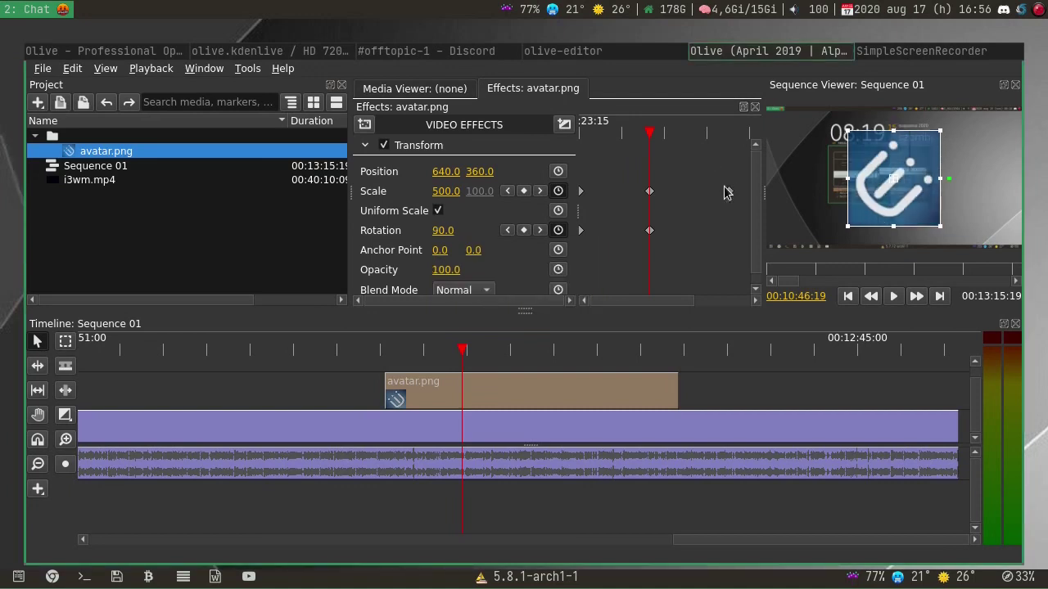
Step: Add a Rotation keyframe for avatar.png at 00:11:12:21 with the rotation set to 120
{"action": "left_click_drag", "start_coordinate": [649, 139], "coordinate": [729, 145]}
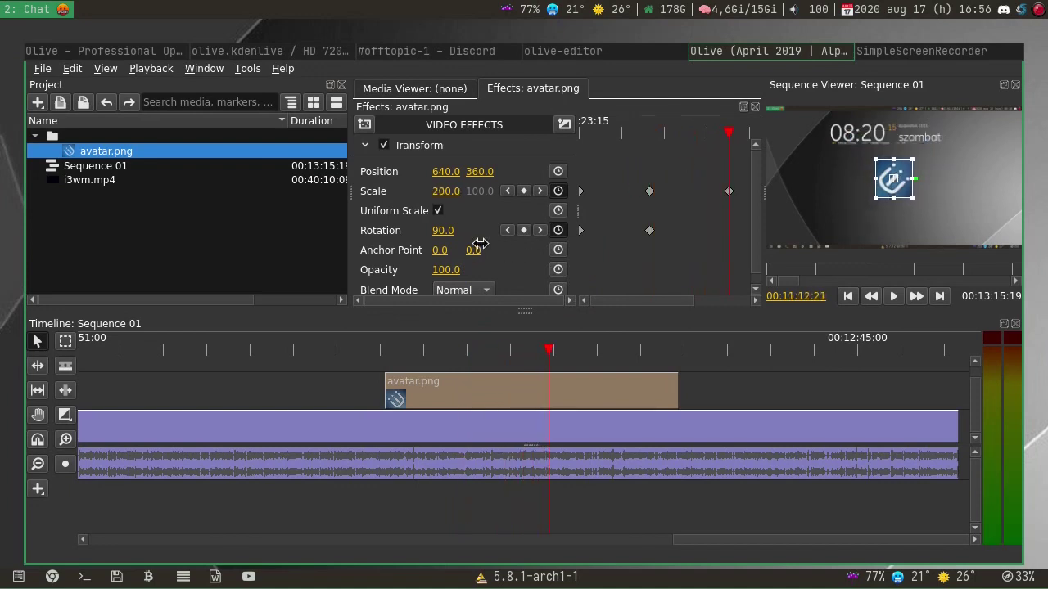
{"action": "left_click", "coordinate": [524, 230]}
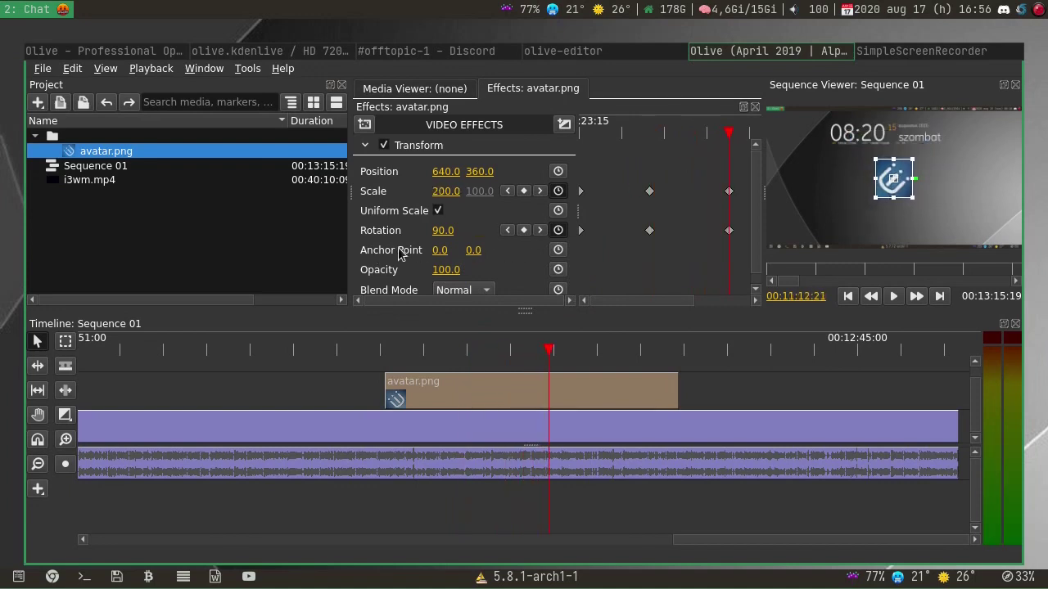
{"action": "mouse_move", "coordinate": [442, 230]}
{"action": "left_mouse_down"}
{"action": "mouse_move", "coordinate": [482, 234]}
{"action": "mouse_move", "coordinate": [443, 232]}
{"action": "left_mouse_up"}
{"action": "left_click", "coordinate": [443, 231]}
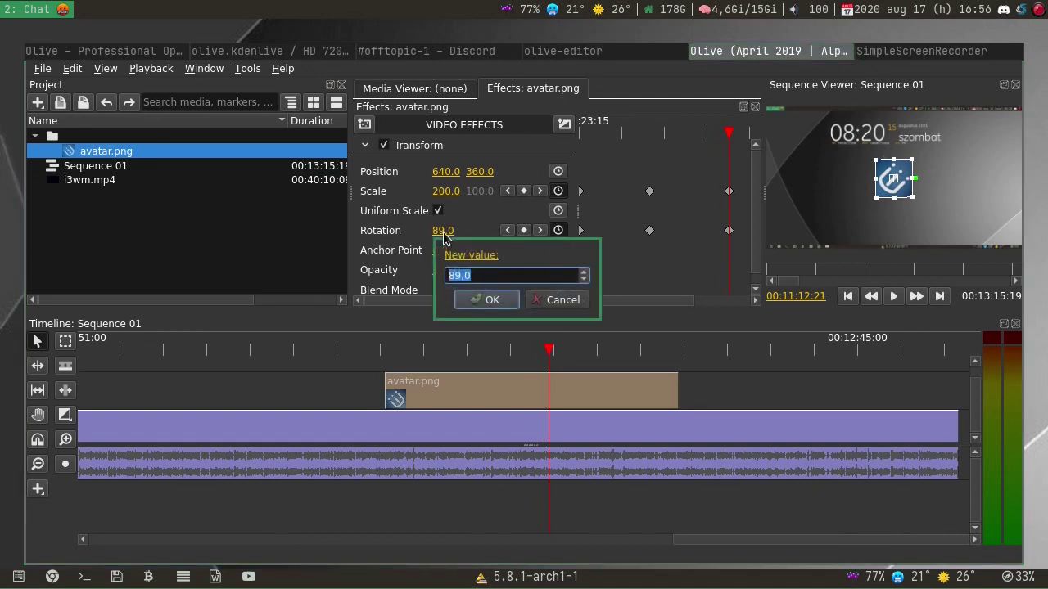
{"action": "type", "text": "120"}
{"action": "left_click", "coordinate": [491, 302]}
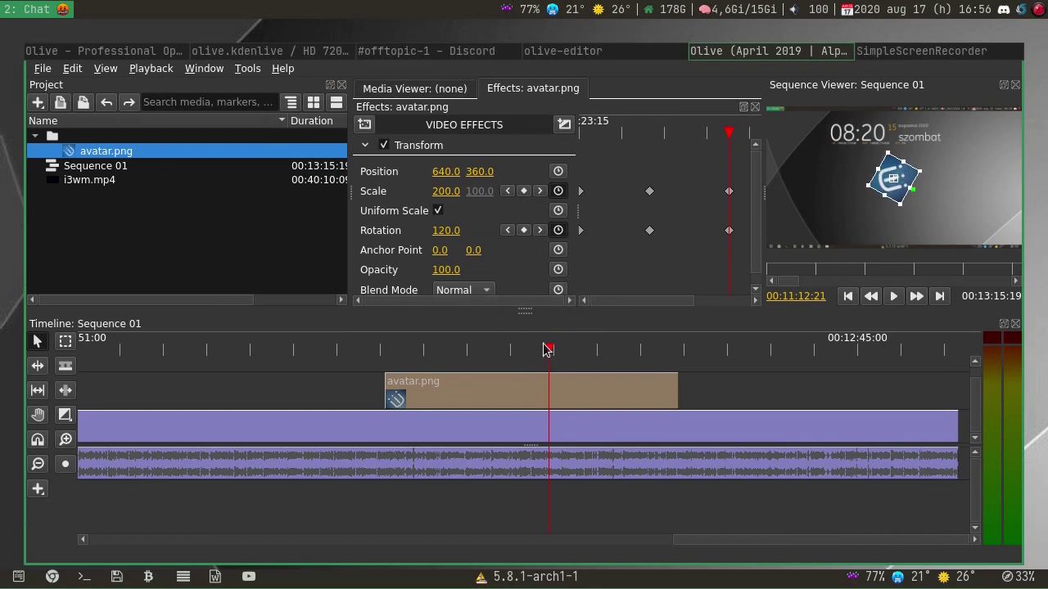
Step: Enable Opacity keyframes for avatar.png just before the middle Scale keyframe and set the opacity to 0 at 00:11:12:13
{"action": "left_click_drag", "start_coordinate": [550, 351], "coordinate": [392, 352]}
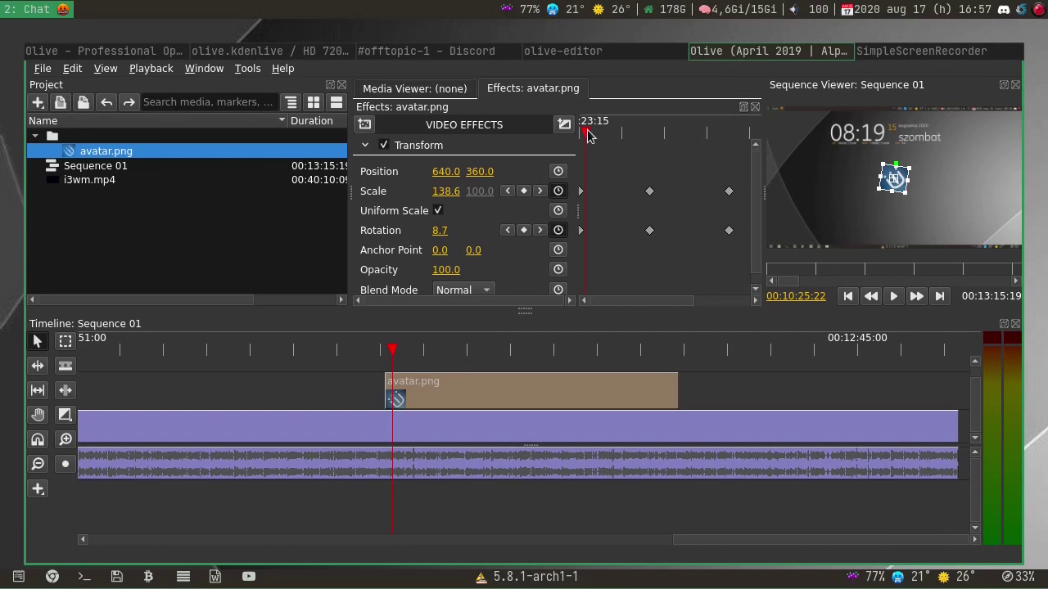
{"action": "left_click_drag", "start_coordinate": [588, 135], "coordinate": [637, 138]}
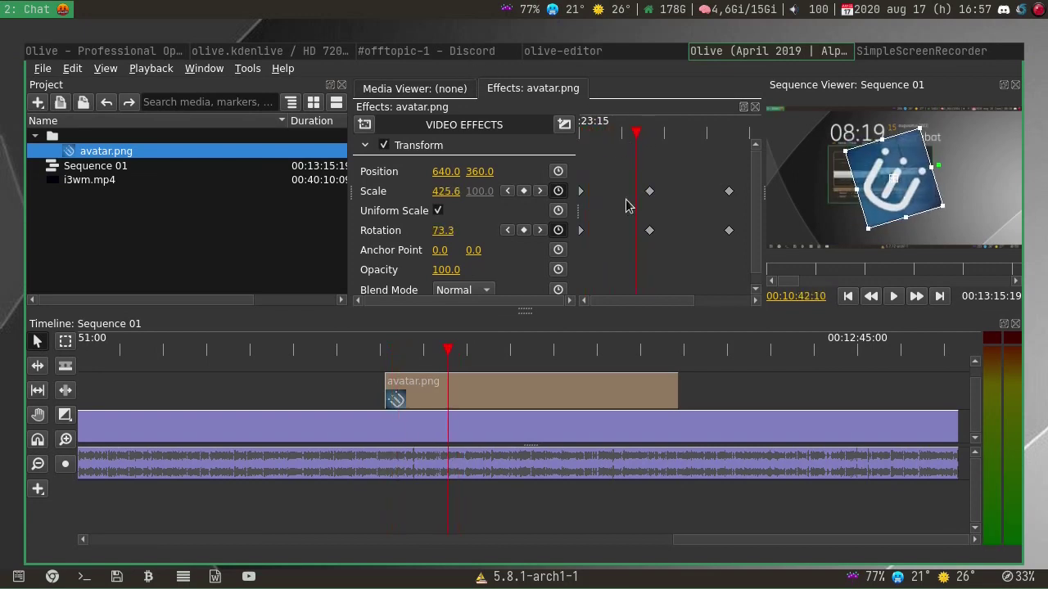
{"action": "left_click_drag", "start_coordinate": [624, 135], "coordinate": [730, 144]}
{"action": "left_click", "coordinate": [558, 270]}
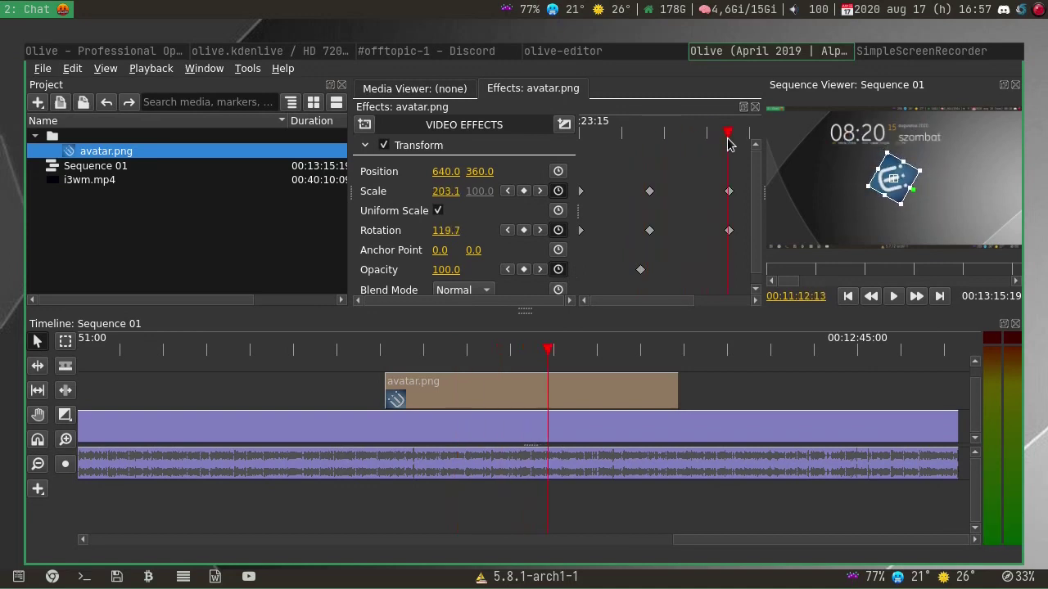
{"action": "left_click", "coordinate": [447, 271]}
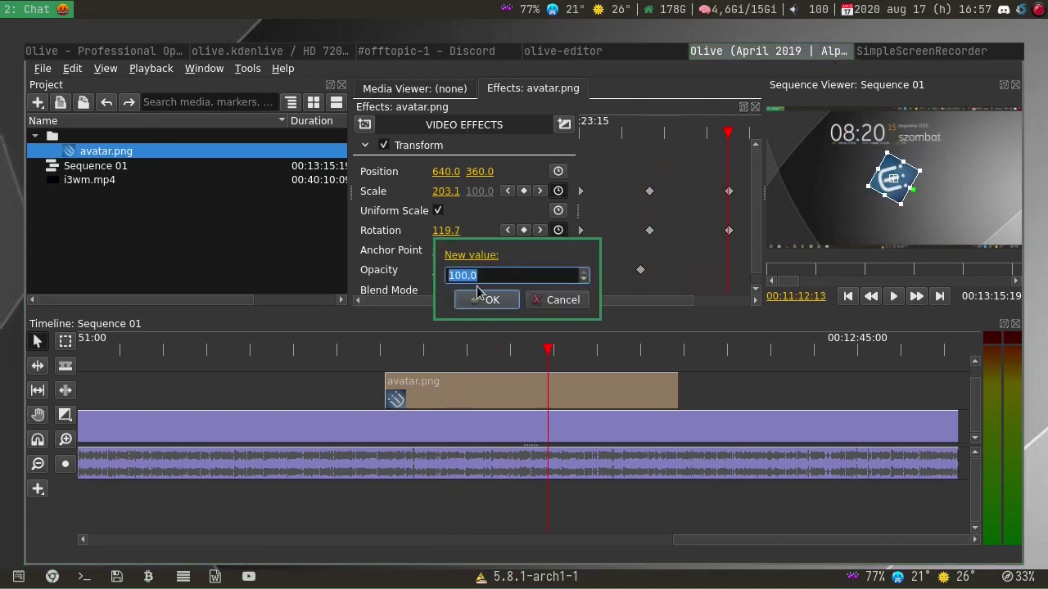
{"action": "type", "text": "0"}
{"action": "left_click", "coordinate": [480, 299]}
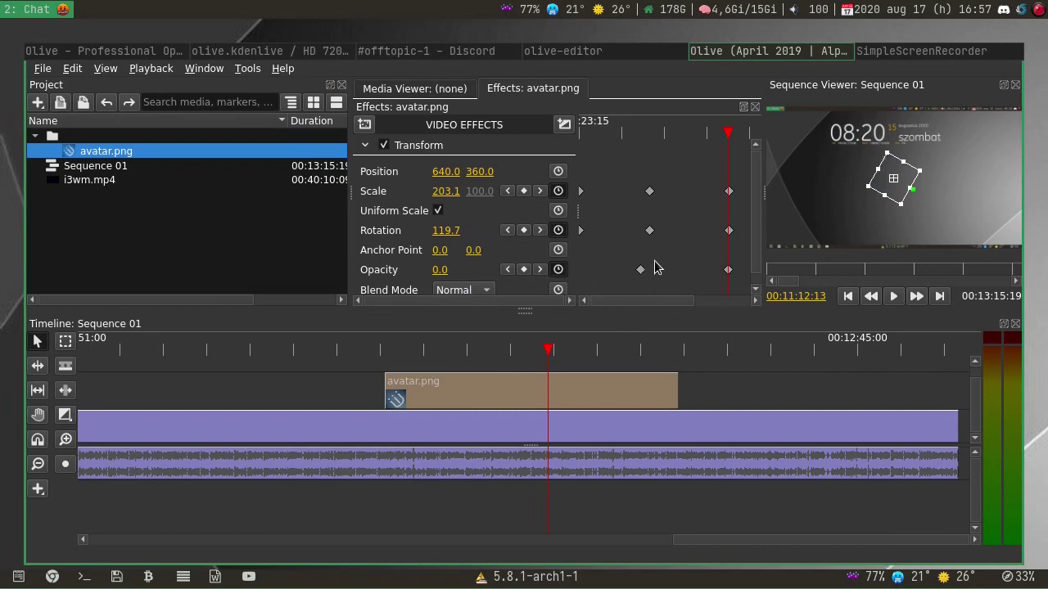
Step: Shift the first Opacity keyframe in line with the middle Scale and Rotation keyframes and preview the fade from there
{"action": "left_click_drag", "start_coordinate": [729, 133], "coordinate": [720, 155]}
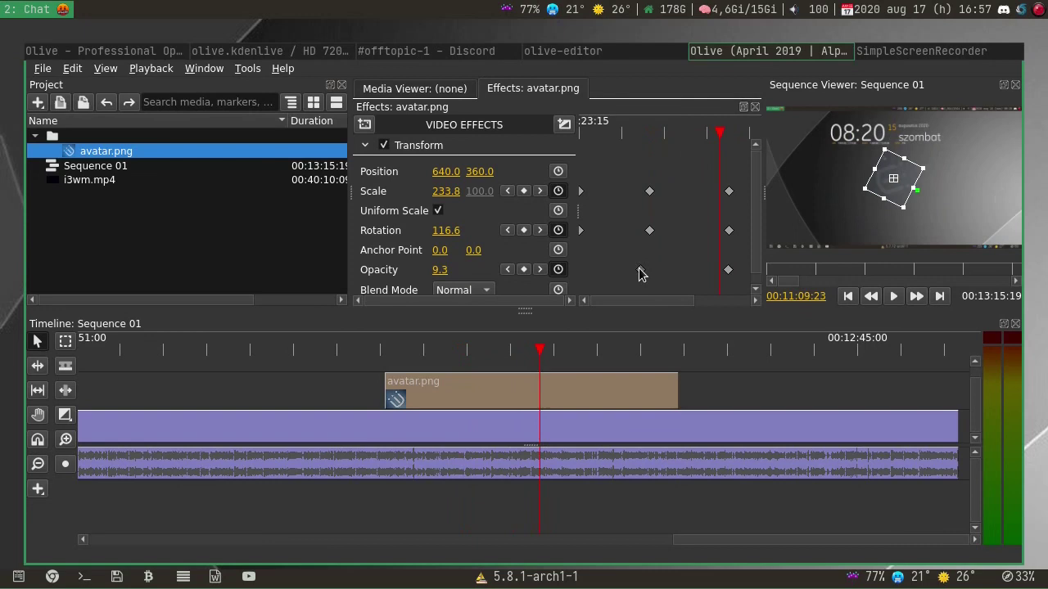
{"action": "left_click_drag", "start_coordinate": [639, 273], "coordinate": [647, 273]}
{"action": "left_click", "coordinate": [728, 132]}
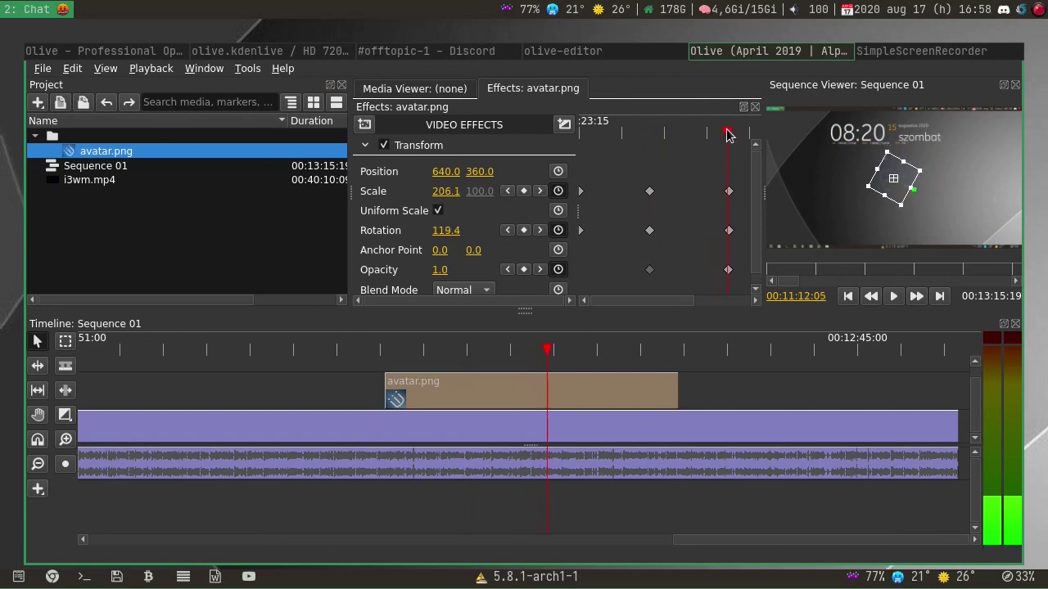
{"action": "left_click_drag", "start_coordinate": [728, 133], "coordinate": [648, 135]}
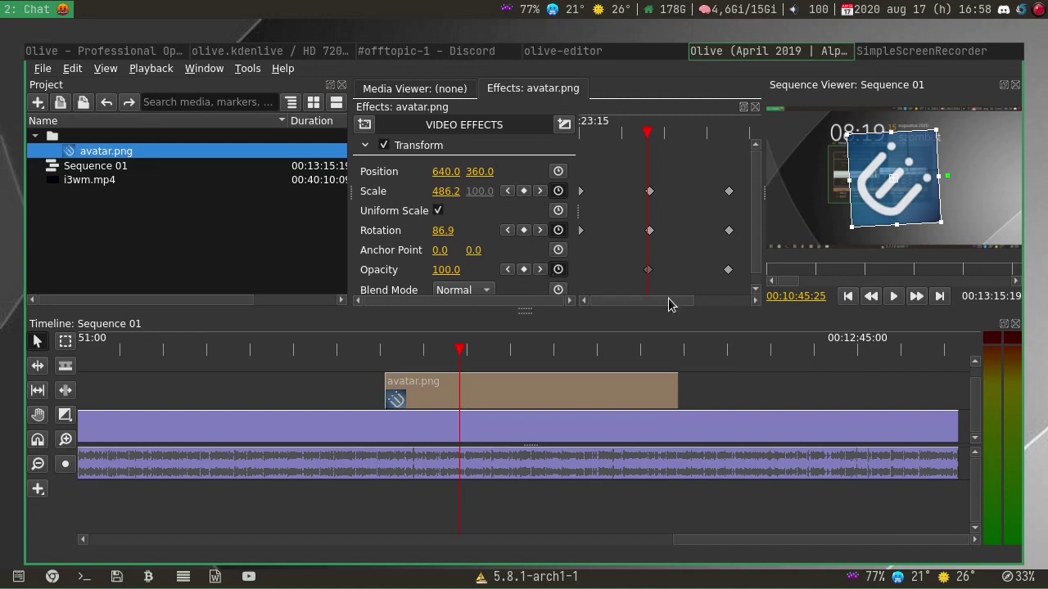
{"action": "left_click_drag", "start_coordinate": [647, 302], "coordinate": [755, 297]}
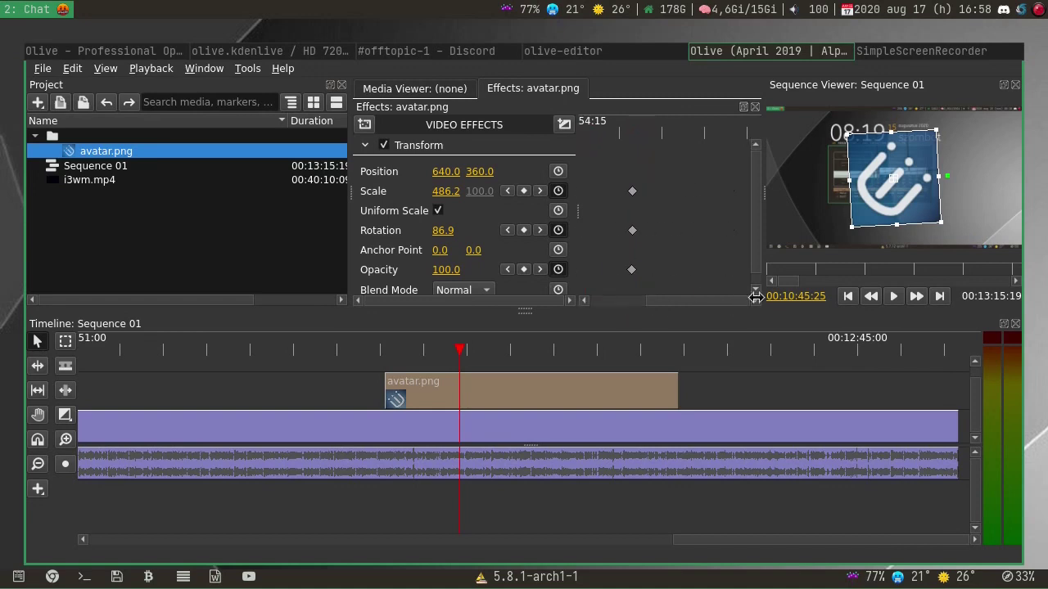
{"action": "left_click", "coordinate": [589, 301]}
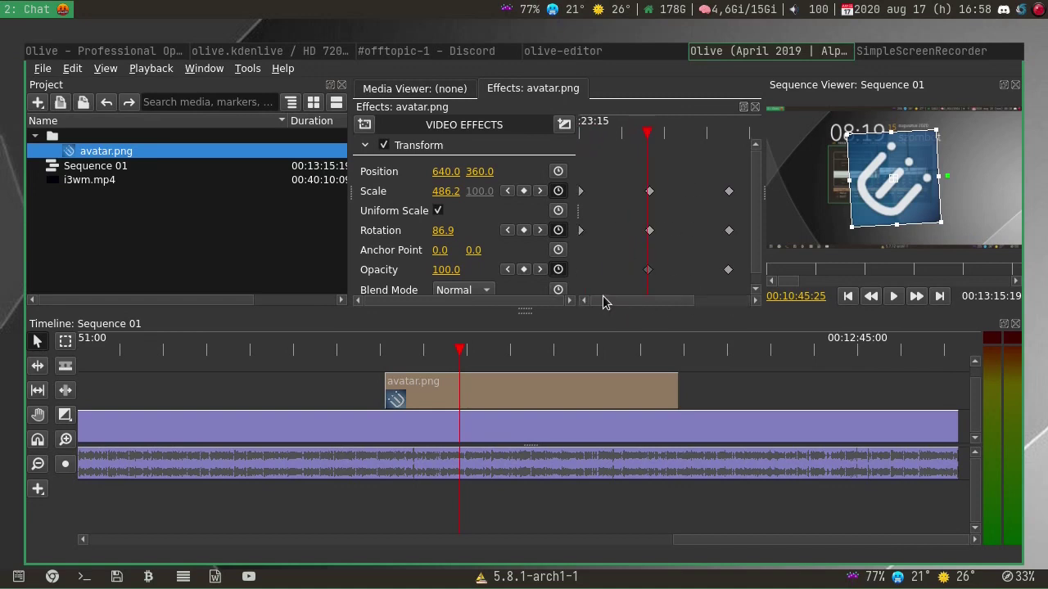
Step: Undo the last Opacity keyframe move, close the Project panel and realign the first Opacity keyframe with the playhead at 00:10:45:25
{"action": "key", "text": "ctrl+z"}
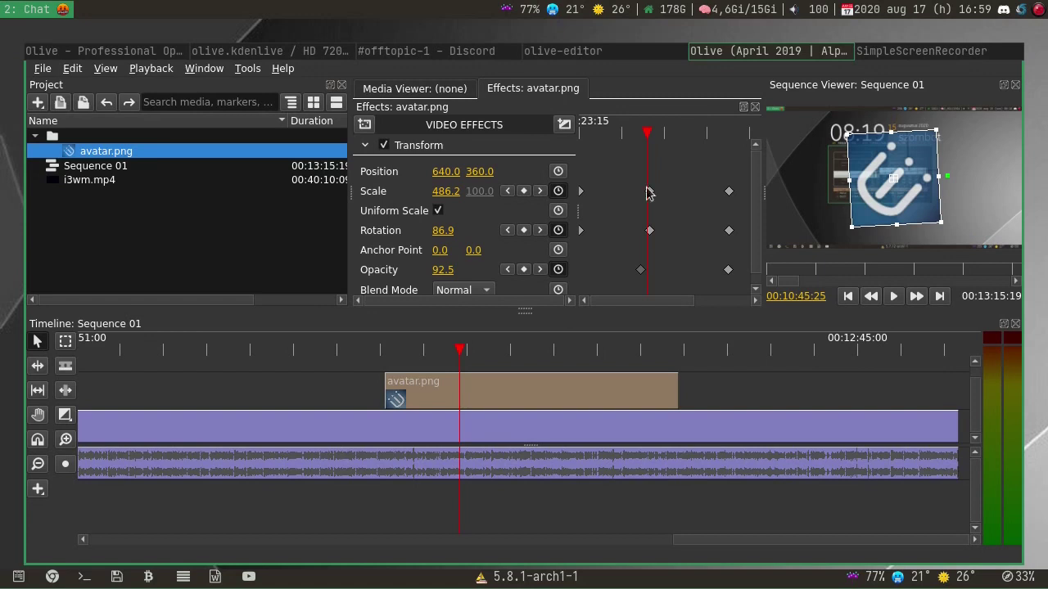
{"action": "left_click", "coordinate": [342, 85]}
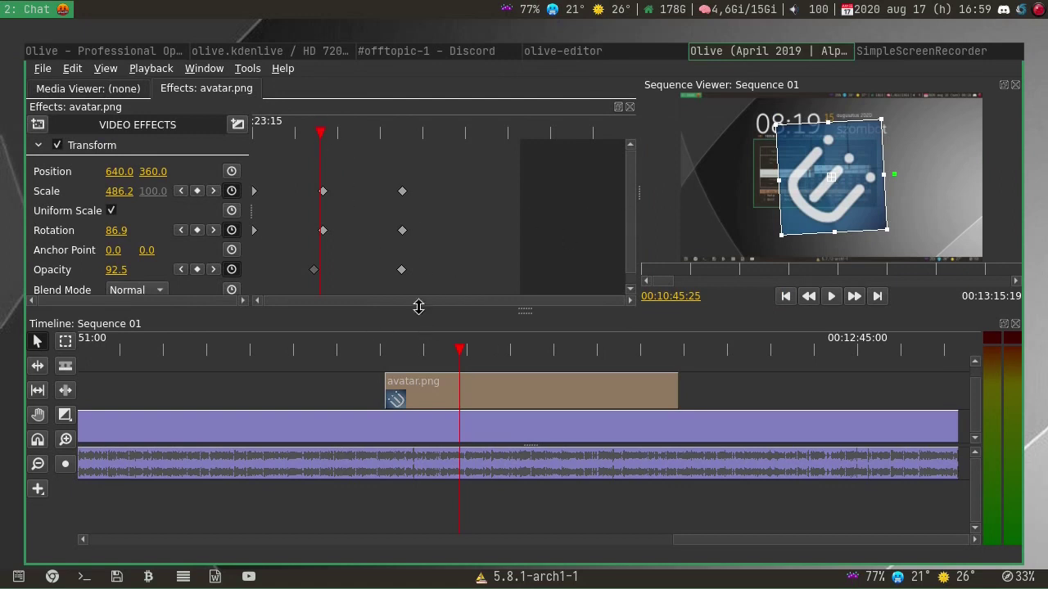
{"action": "left_click_drag", "start_coordinate": [316, 270], "coordinate": [321, 271]}
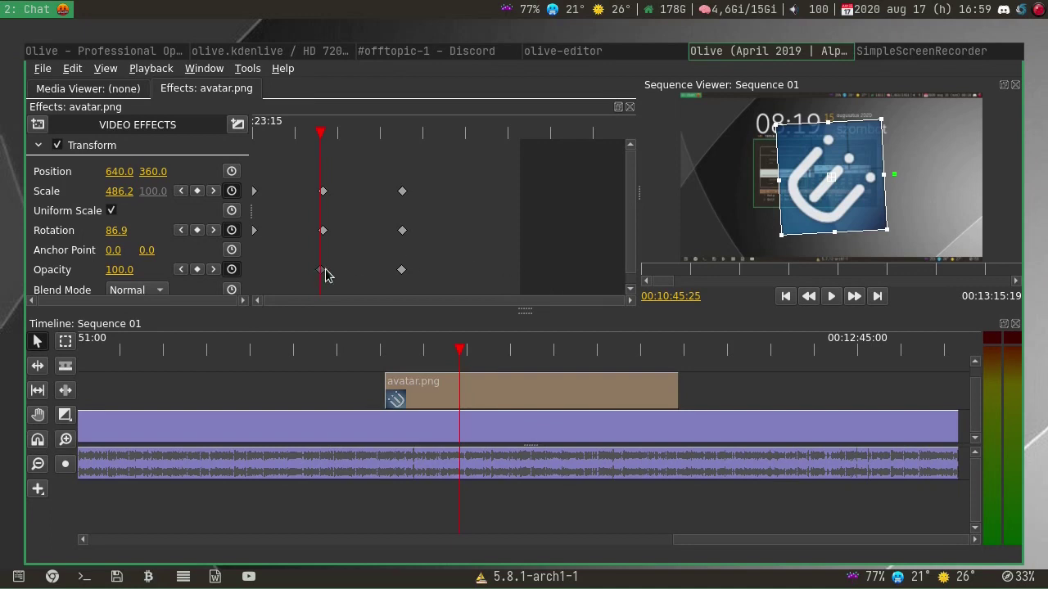
Step: Enlarge the effects panel and move the last Rotation and Scale keyframes past the last Opacity keyframe, placing the playhead at 00:11:02:23
{"action": "left_click_drag", "start_coordinate": [437, 304], "coordinate": [463, 320]}
{"action": "left_click_drag", "start_coordinate": [637, 201], "coordinate": [788, 199]}
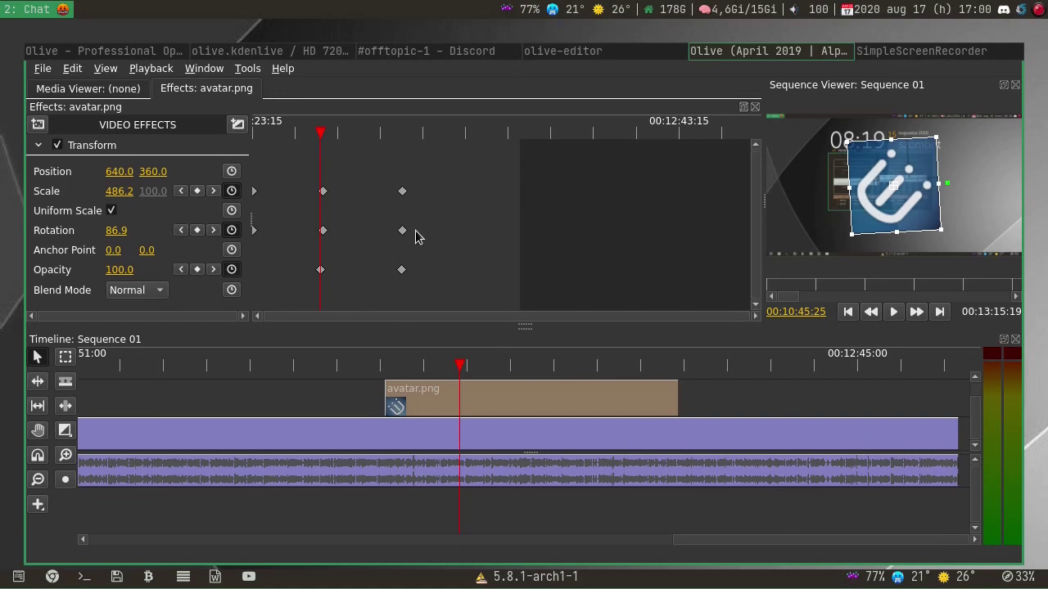
{"action": "left_click_drag", "start_coordinate": [402, 231], "coordinate": [434, 230]}
{"action": "left_click_drag", "start_coordinate": [405, 193], "coordinate": [431, 194]}
{"action": "left_click_drag", "start_coordinate": [321, 134], "coordinate": [372, 133]}
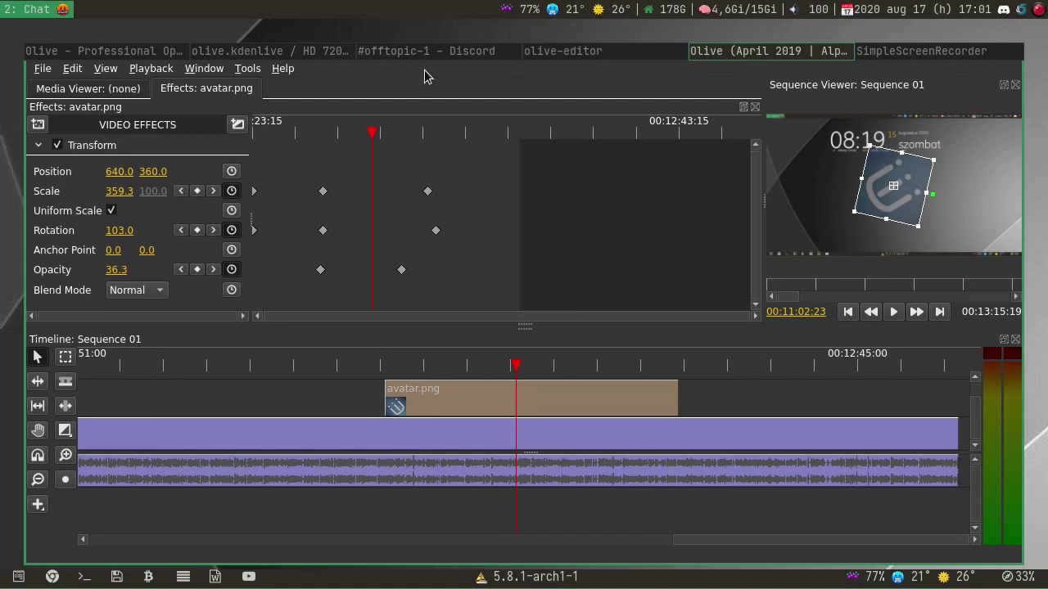
Step: Review the export settings and the available output formats, and leave without exporting
{"action": "left_click", "coordinate": [41, 69]}
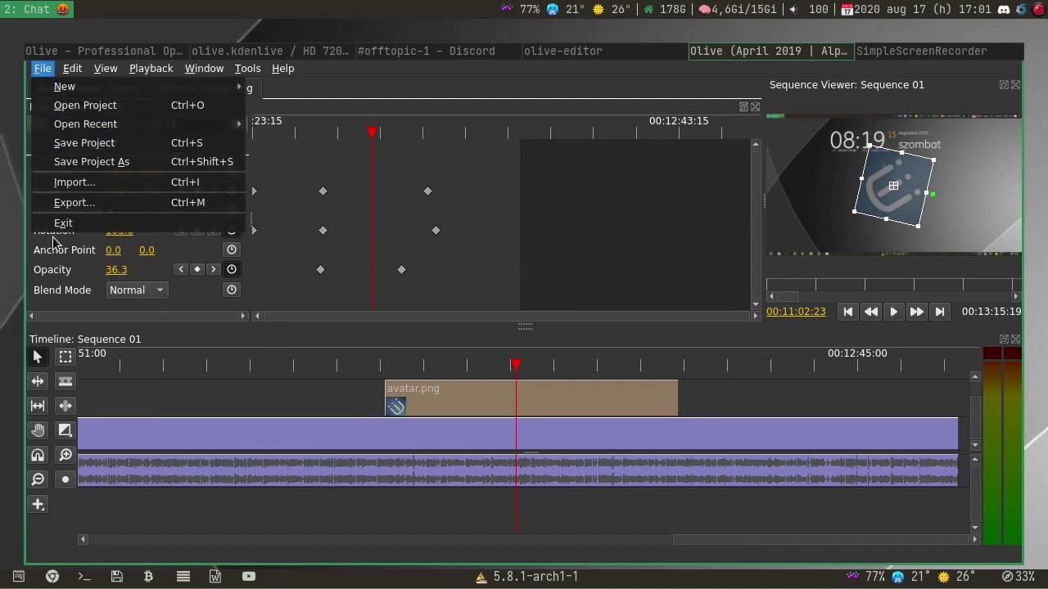
{"action": "left_click", "coordinate": [59, 205]}
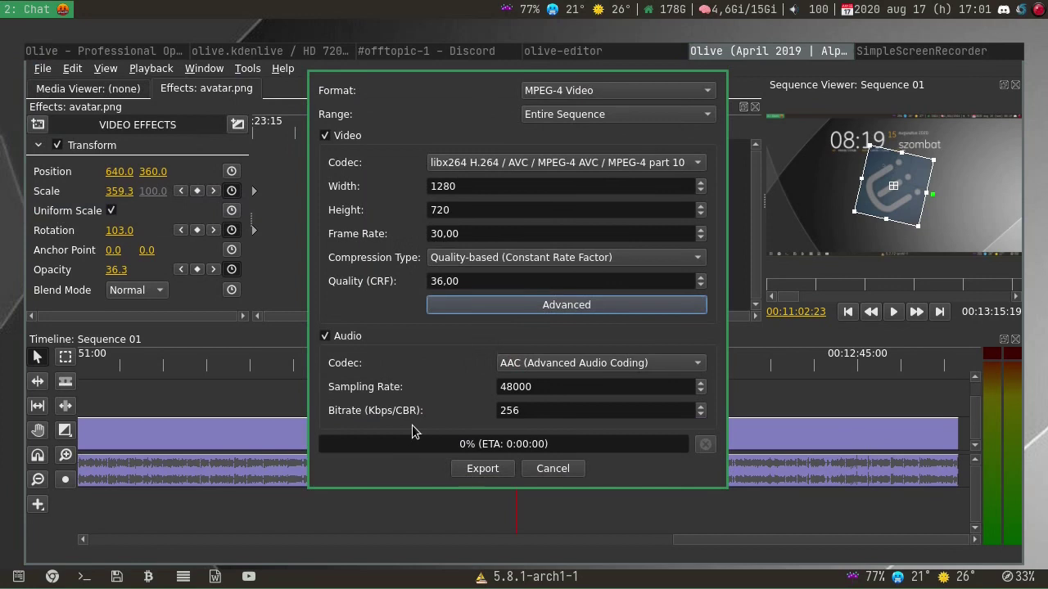
{"action": "left_click", "coordinate": [600, 91]}
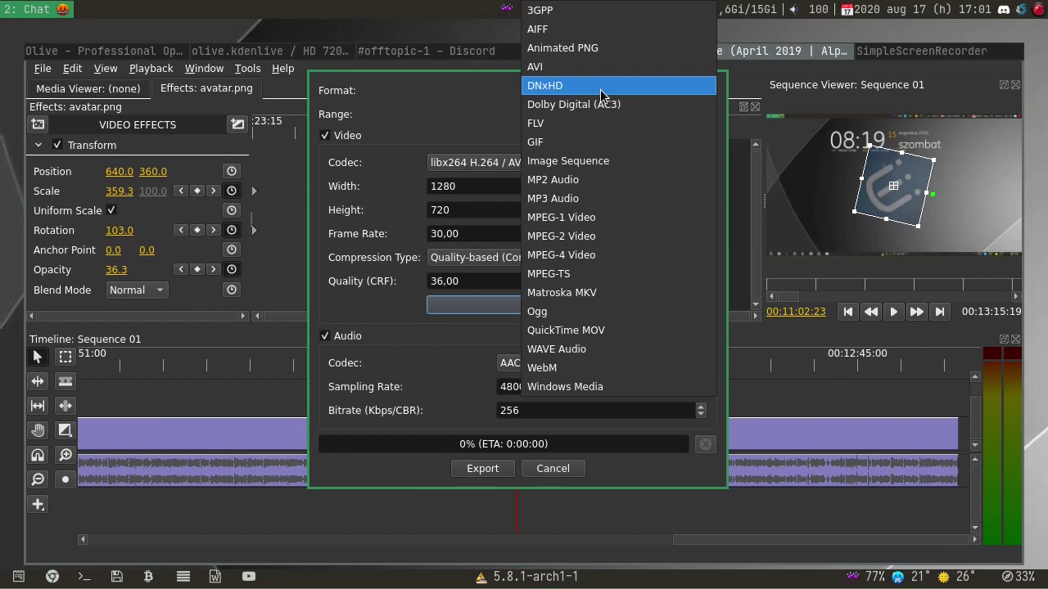
{"action": "key", "text": "Escape"}
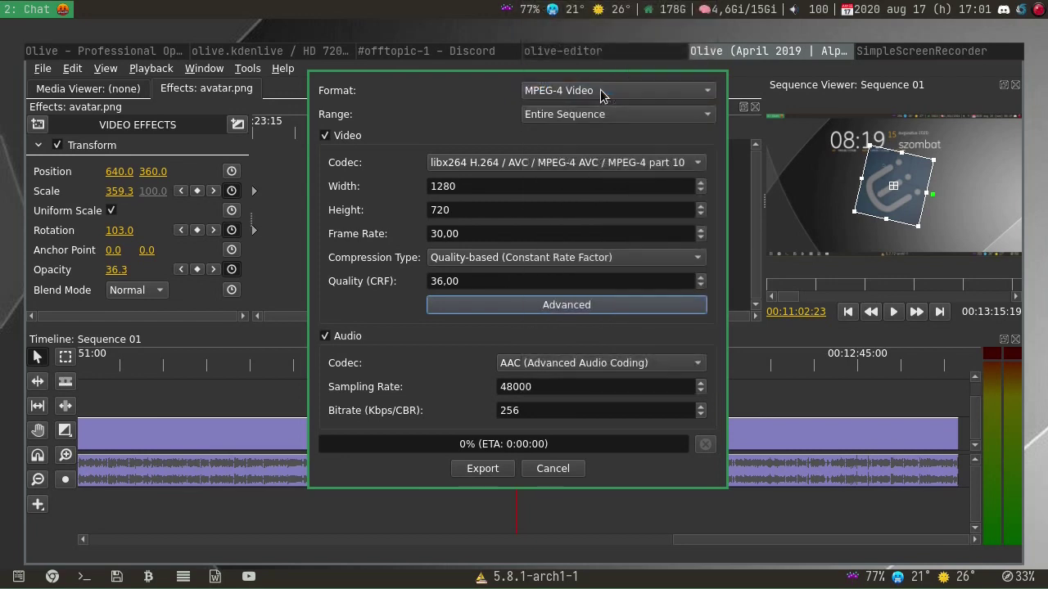
{"action": "left_click", "coordinate": [549, 468]}
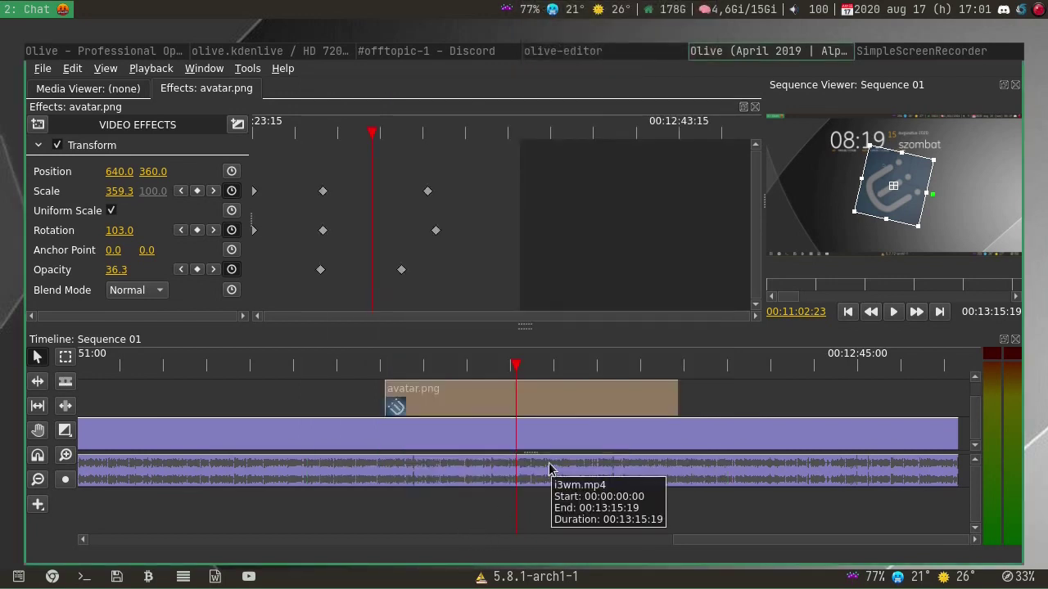
{"action": "left_click", "coordinate": [79, 72]}
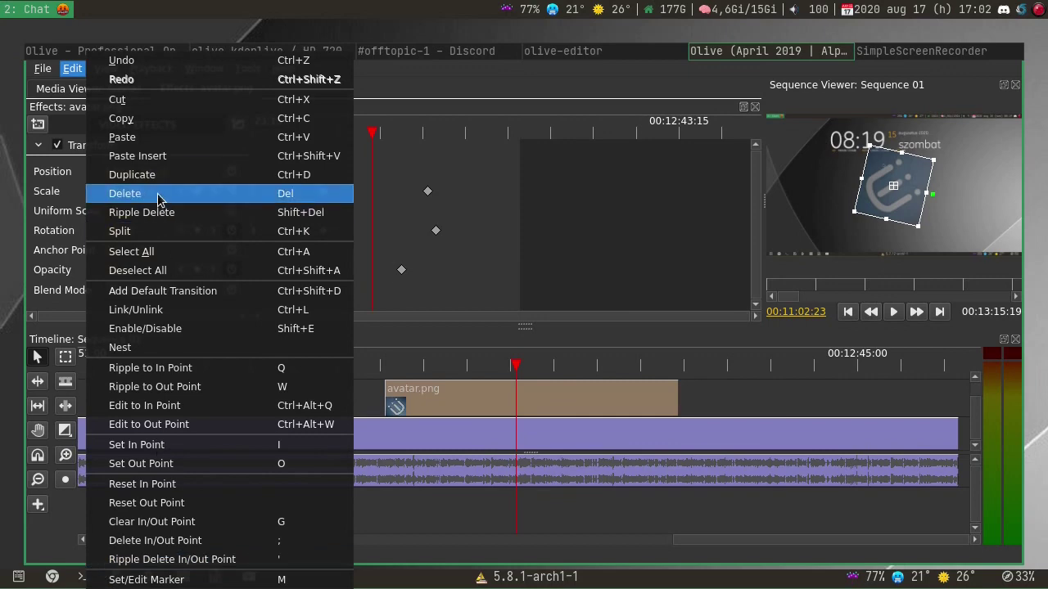
{"action": "left_click", "coordinate": [424, 191]}
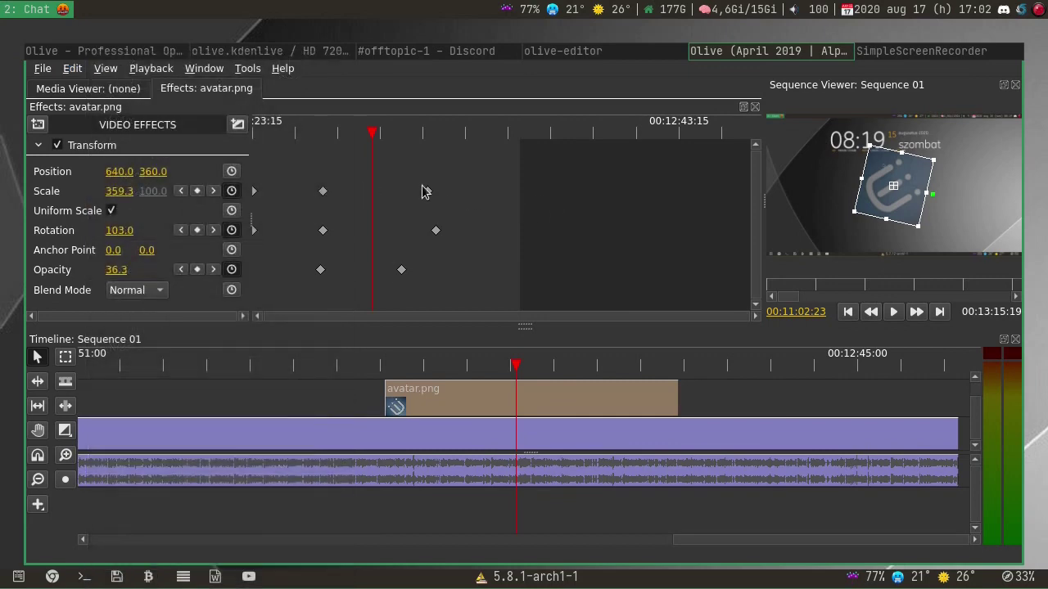
{"action": "left_click", "coordinate": [111, 70]}
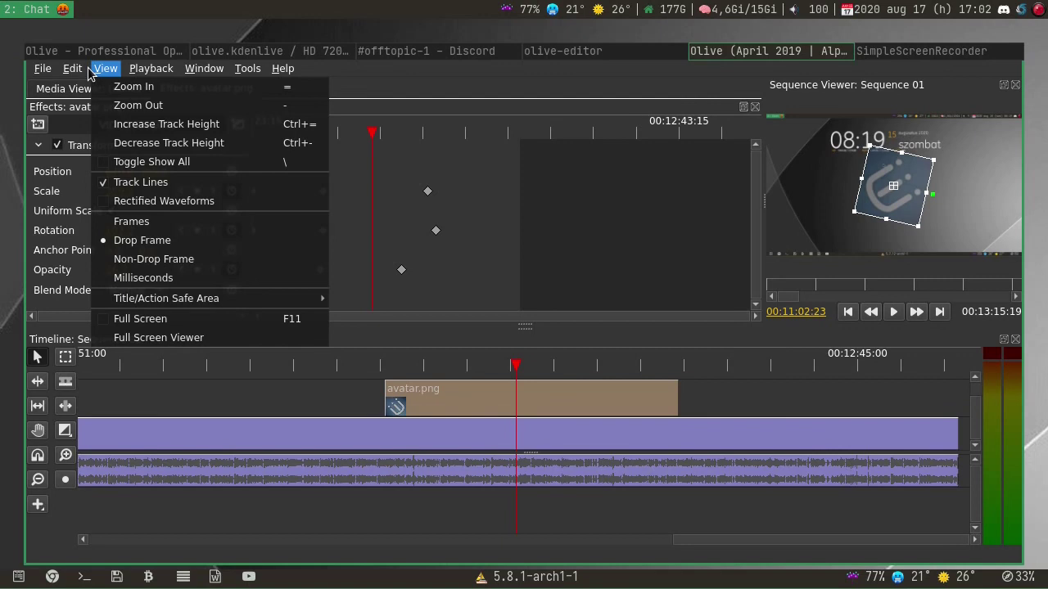
{"action": "mouse_move", "coordinate": [139, 70]}
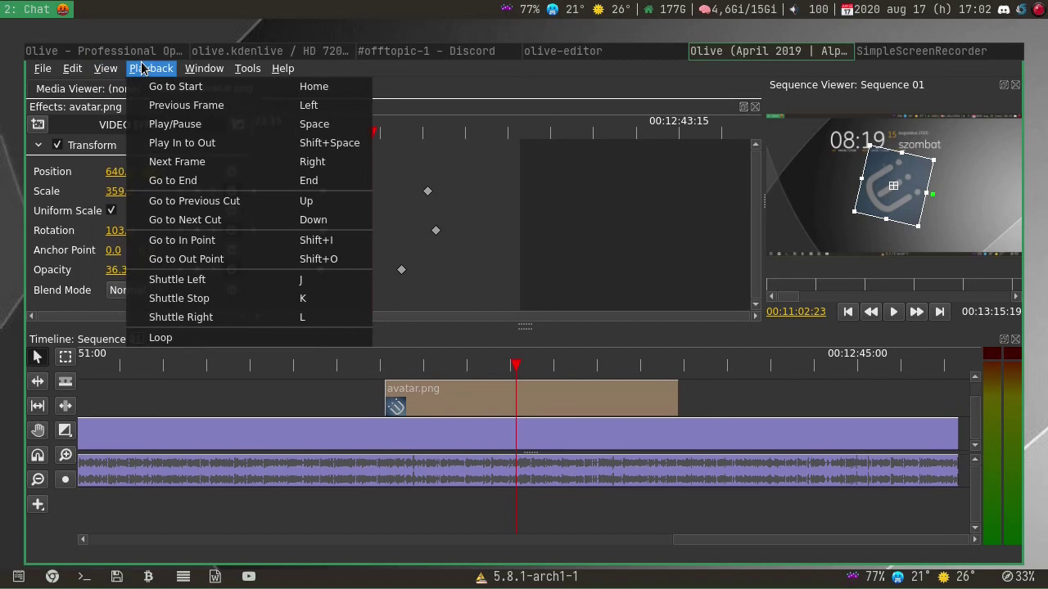
{"action": "mouse_move", "coordinate": [215, 70]}
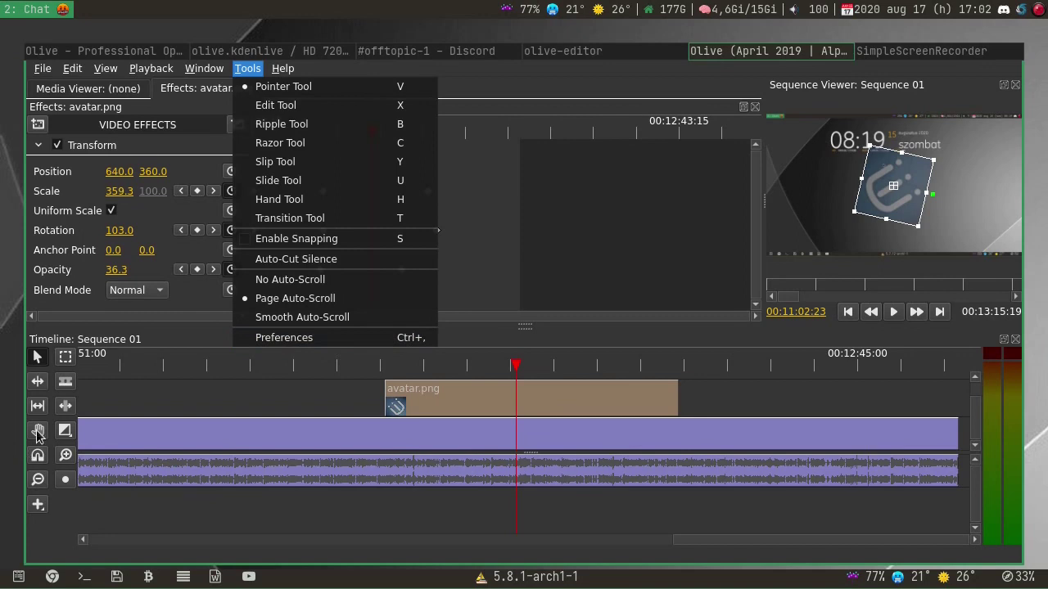
Step: Examine the General, Behavior and Appearance preferences, including the available languages and themes
{"action": "left_click", "coordinate": [342, 338]}
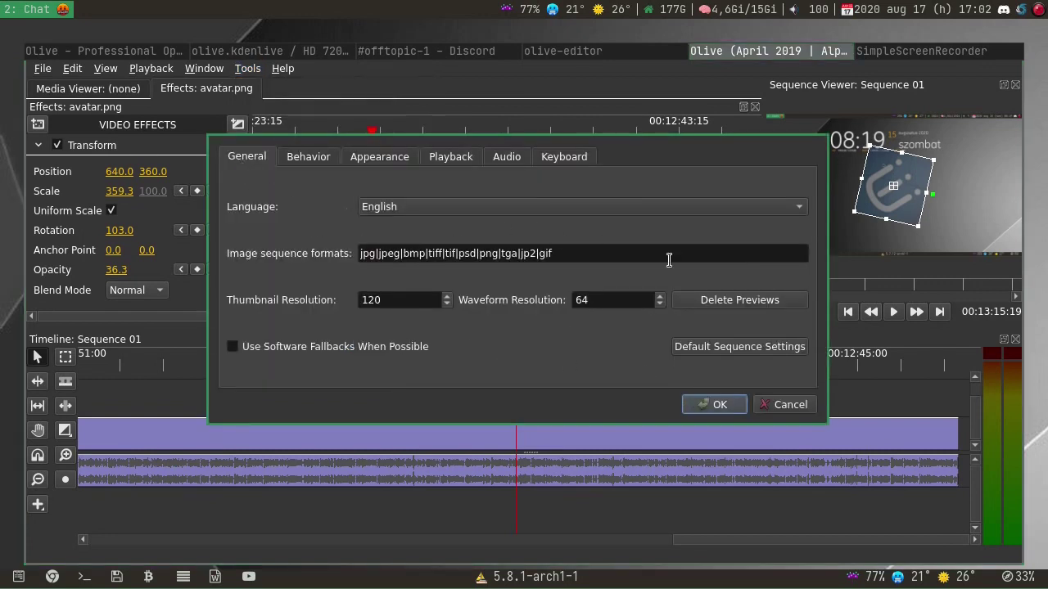
{"action": "left_click", "coordinate": [573, 206]}
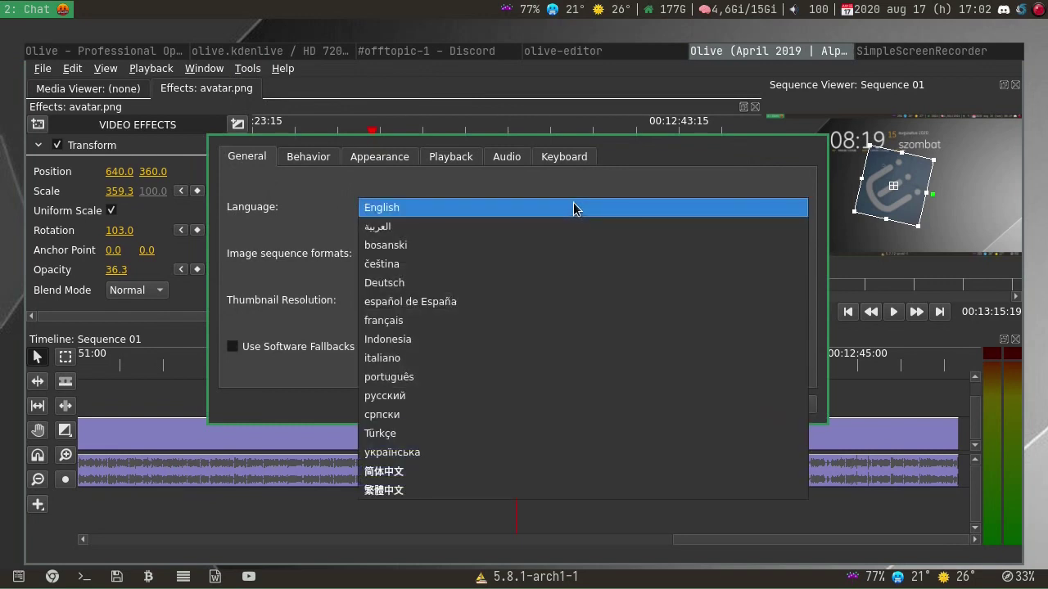
{"action": "left_click", "coordinate": [573, 207]}
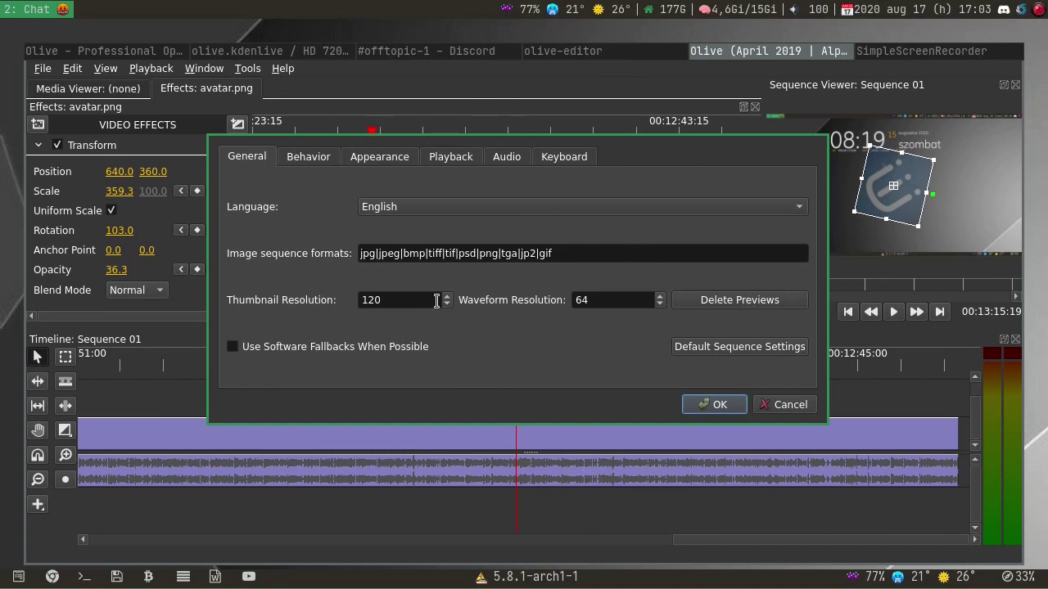
{"action": "left_click", "coordinate": [307, 158]}
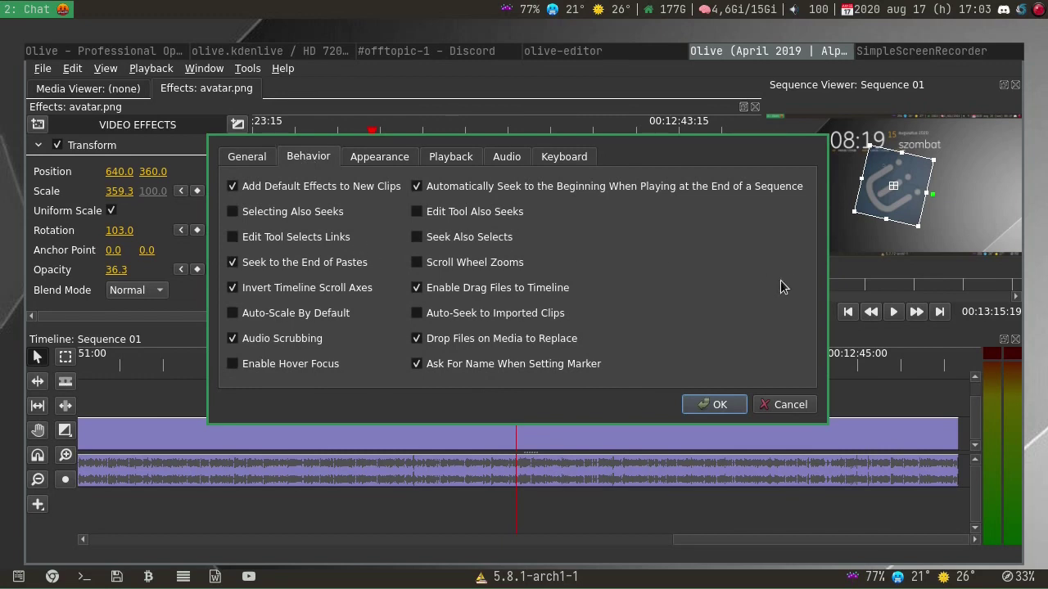
{"action": "left_click", "coordinate": [365, 155]}
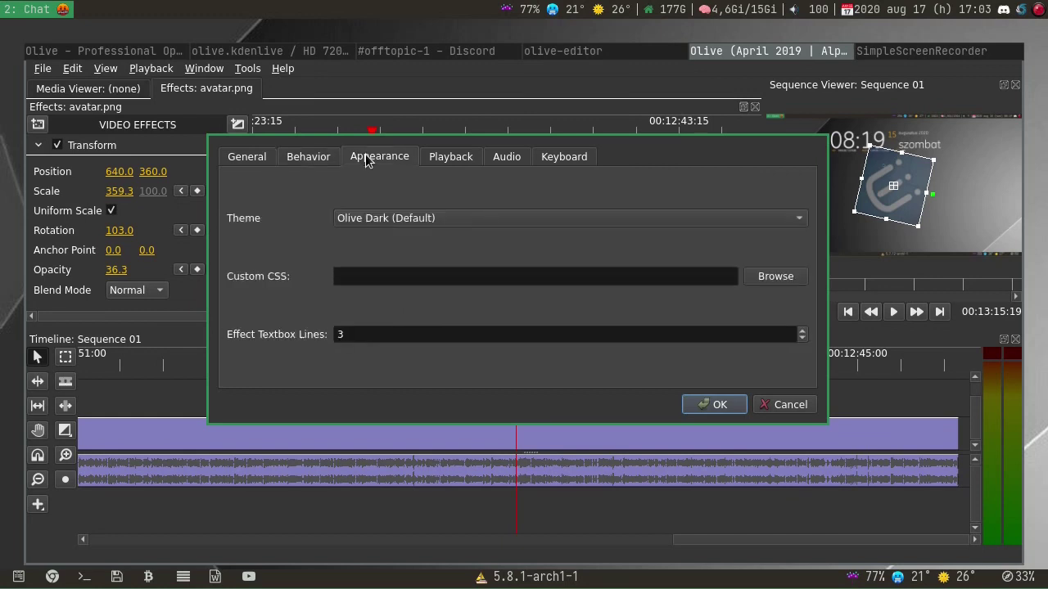
{"action": "left_click", "coordinate": [524, 216]}
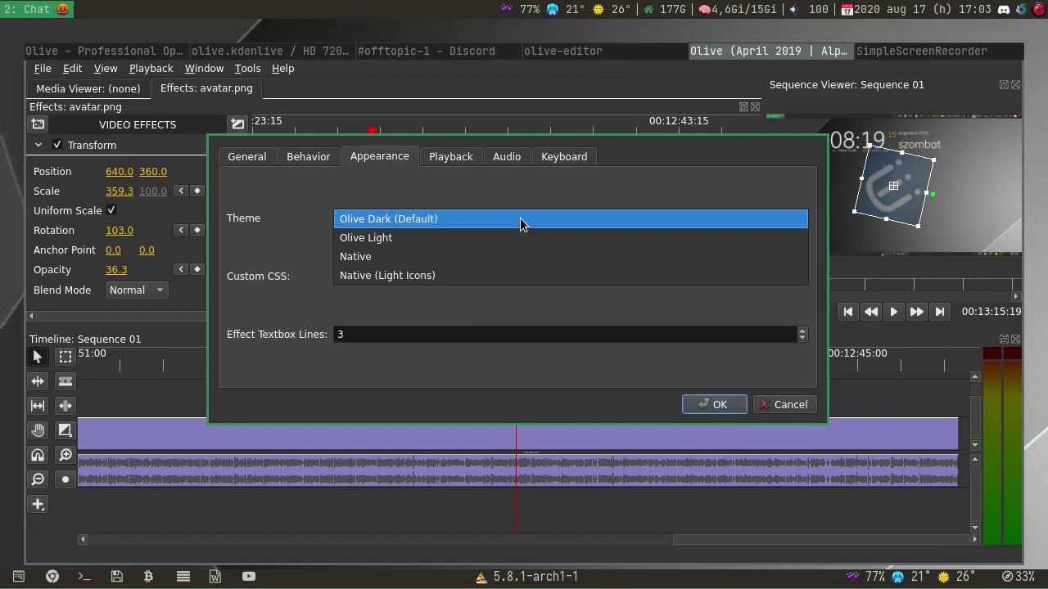
{"action": "left_click", "coordinate": [505, 180]}
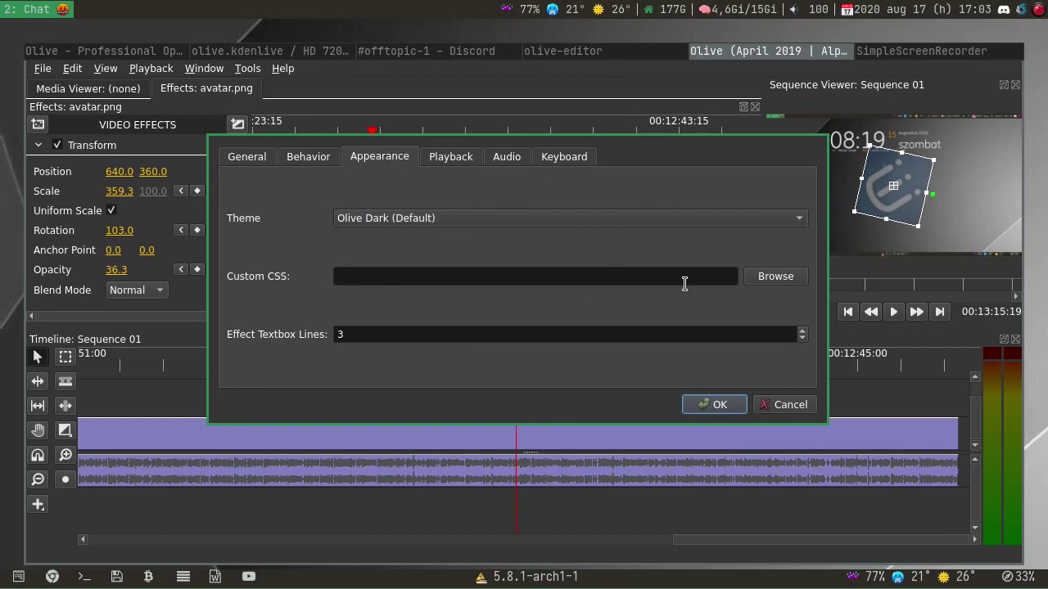
Step: Examine the Playback and Audio preferences, including the available audio output devices
{"action": "left_click", "coordinate": [451, 156]}
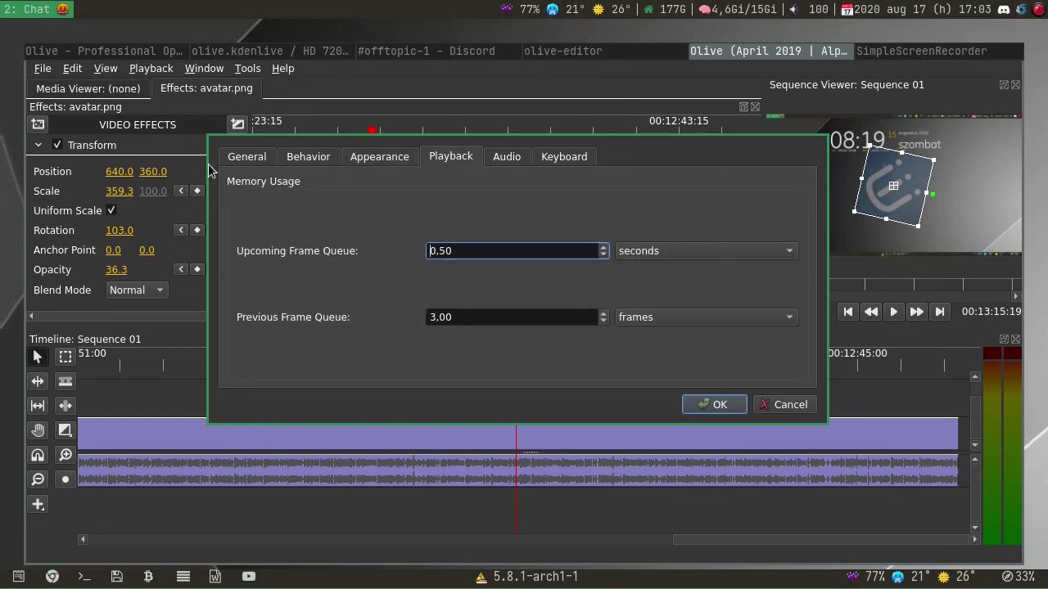
{"action": "left_click", "coordinate": [506, 156]}
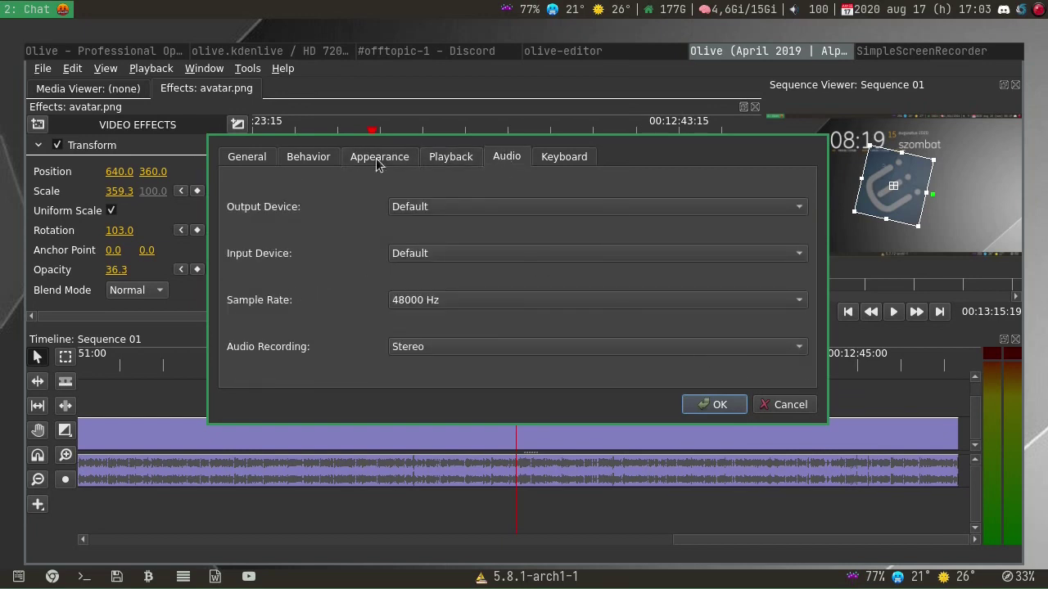
{"action": "left_click", "coordinate": [458, 204]}
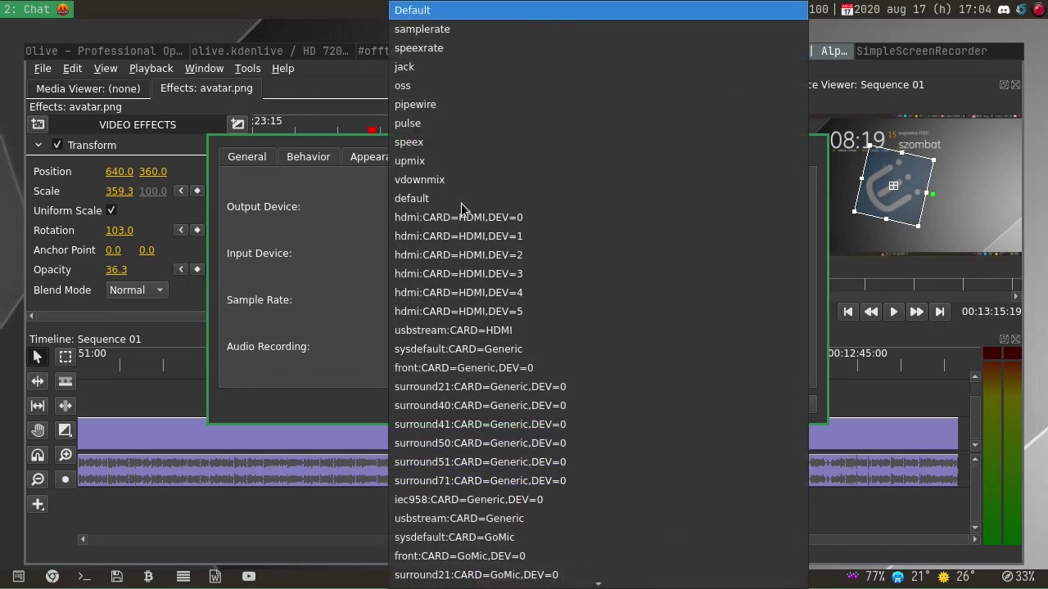
{"action": "left_click", "coordinate": [338, 217]}
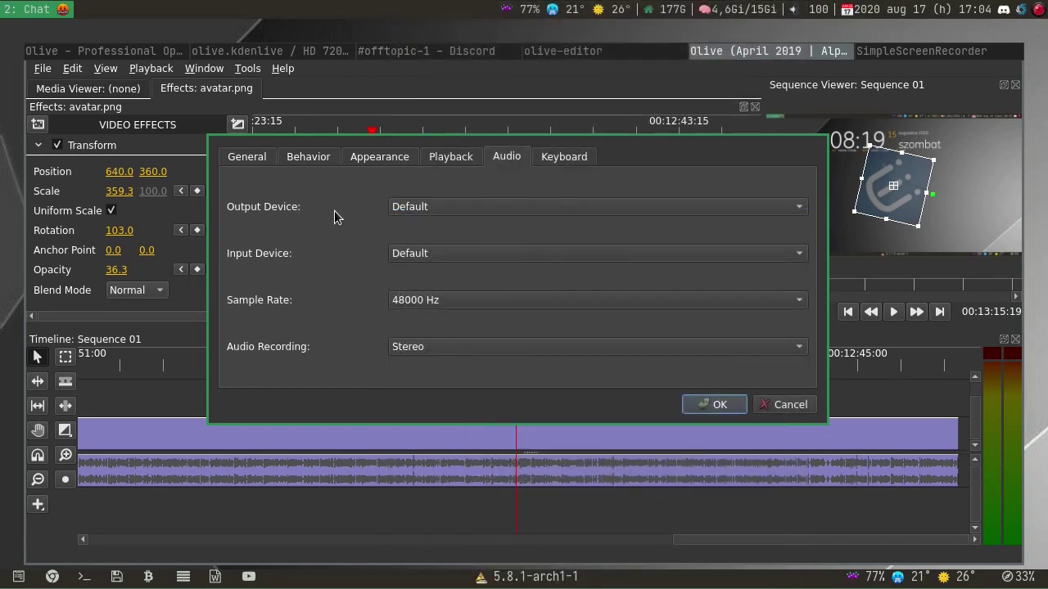
Step: Examine the Keyboard preferences, including the File shortcuts and how the Open Project shortcut is edited, and close the preferences
{"action": "left_click", "coordinate": [553, 155]}
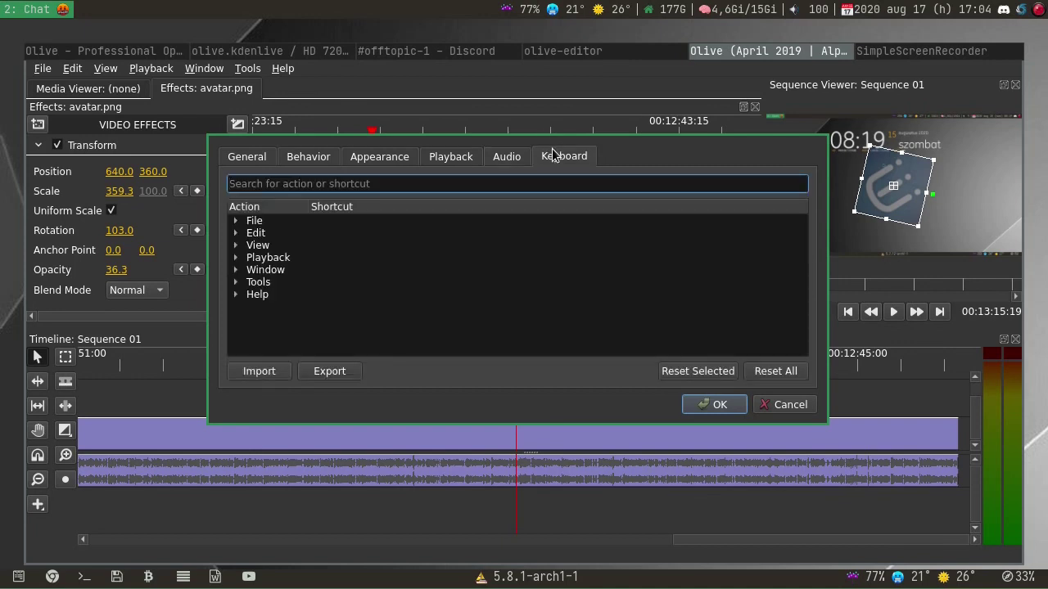
{"action": "left_click", "coordinate": [234, 223]}
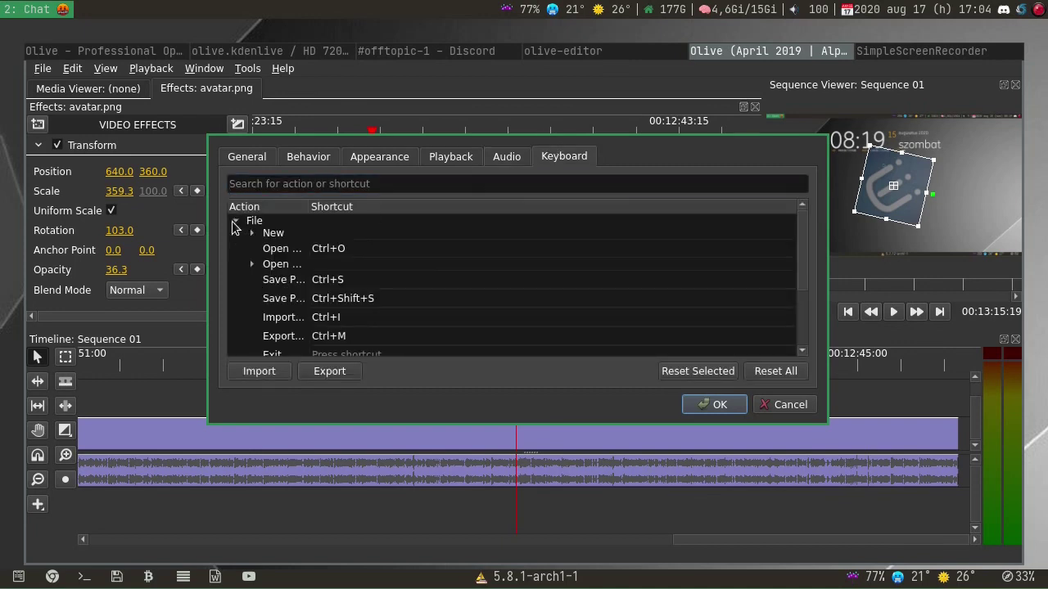
{"action": "double_click", "coordinate": [373, 248]}
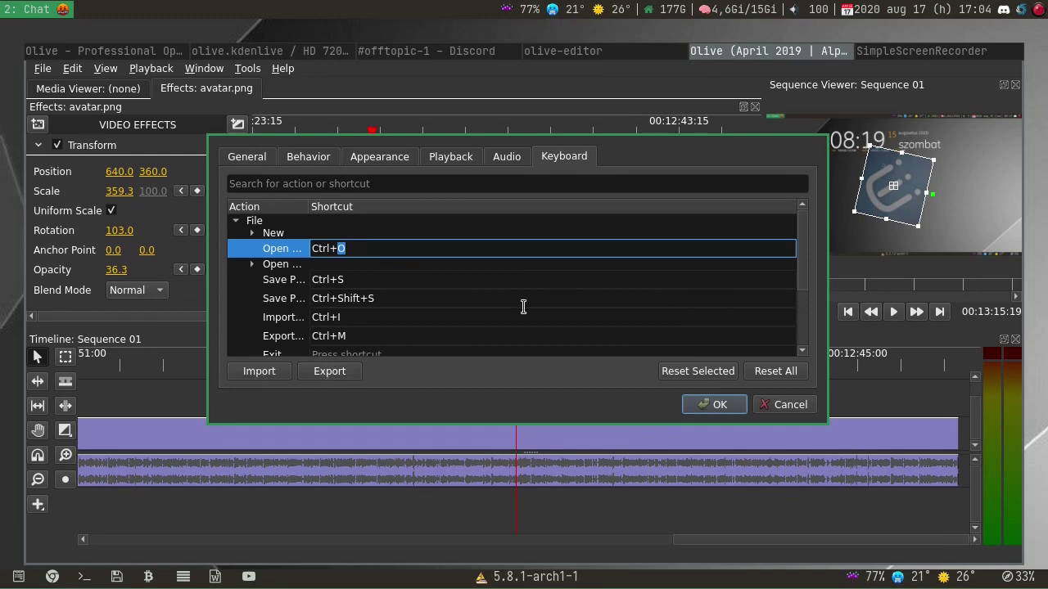
{"action": "left_click", "coordinate": [714, 404]}
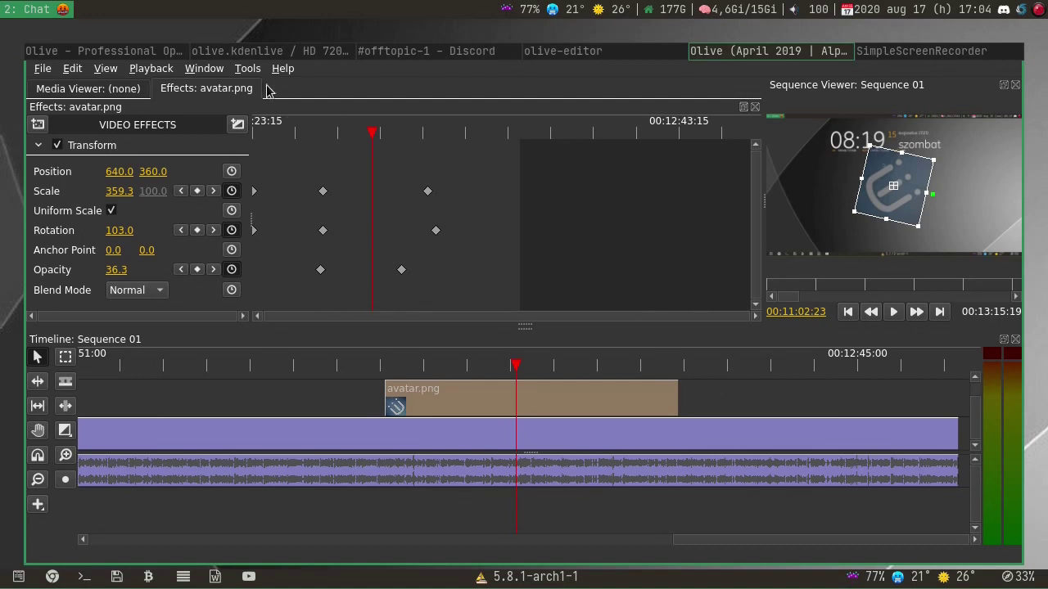
{"action": "key", "text": "ctrl+comma"}
{"action": "left_click", "coordinate": [513, 233]}
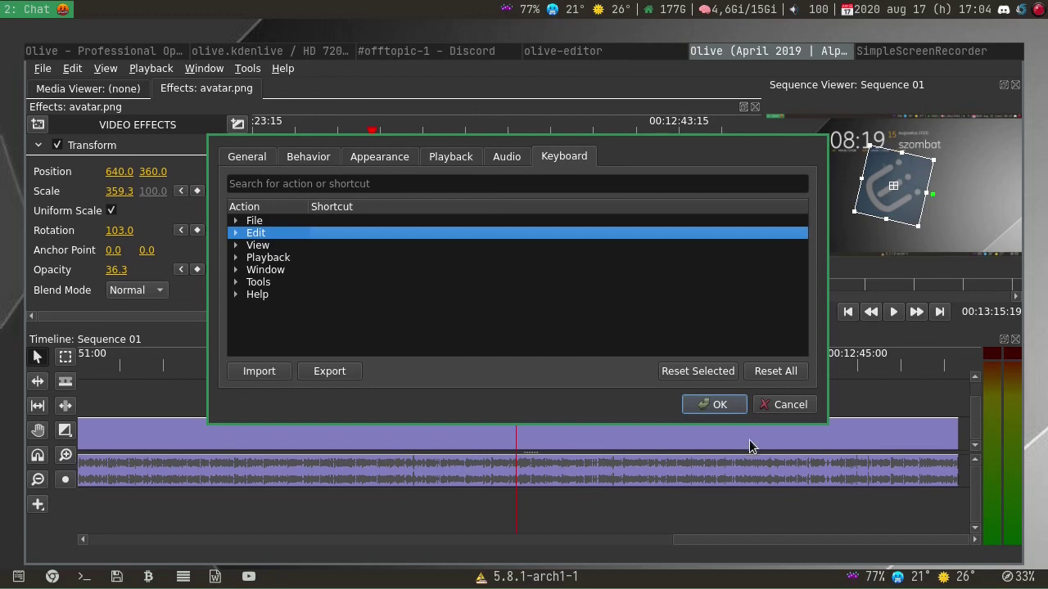
{"action": "left_click", "coordinate": [713, 404]}
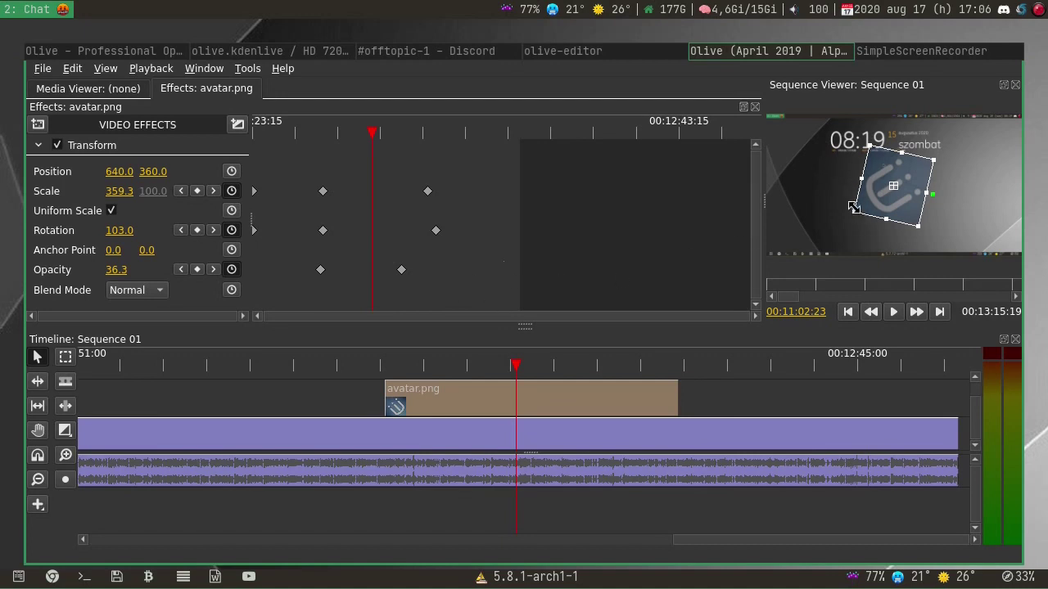
Step: Transform avatar.png directly in the sequence viewer at 00:11:02:23, enlarging it to a scale of about 414.3 and rotating it to about 107.3
{"action": "left_click_drag", "start_coordinate": [853, 211], "coordinate": [931, 155]}
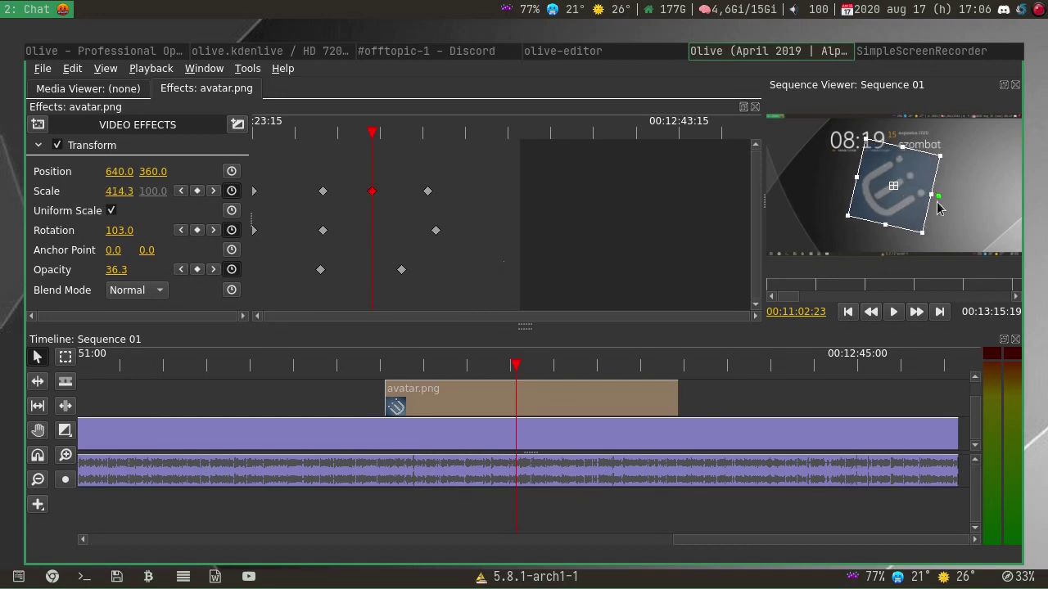
{"action": "mouse_move", "coordinate": [940, 205]}
{"action": "left_mouse_down"}
{"action": "mouse_move", "coordinate": [972, 214]}
{"action": "mouse_move", "coordinate": [923, 233]}
{"action": "mouse_move", "coordinate": [944, 205]}
{"action": "left_mouse_up"}
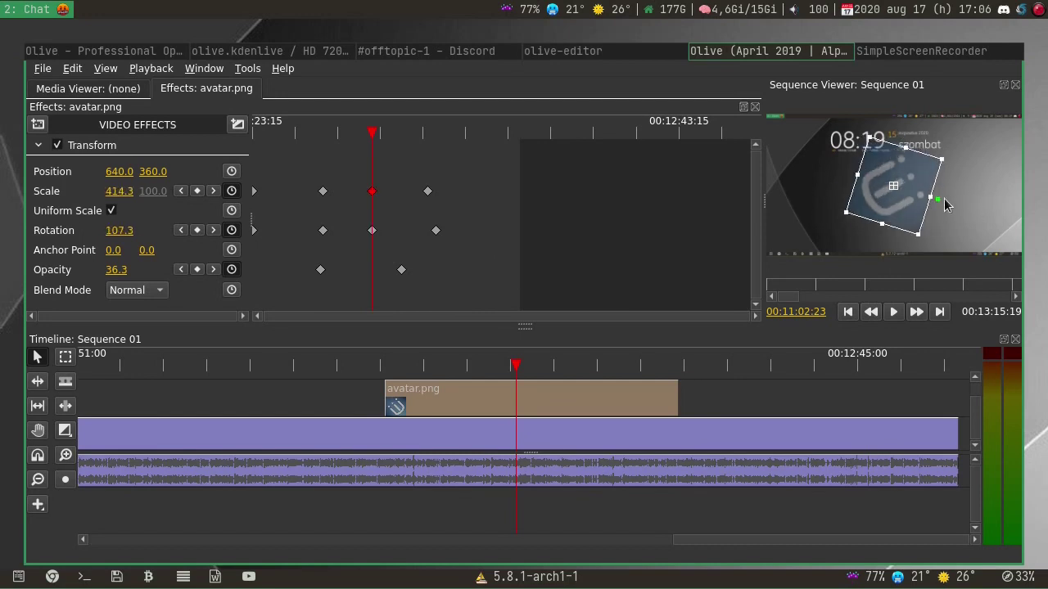